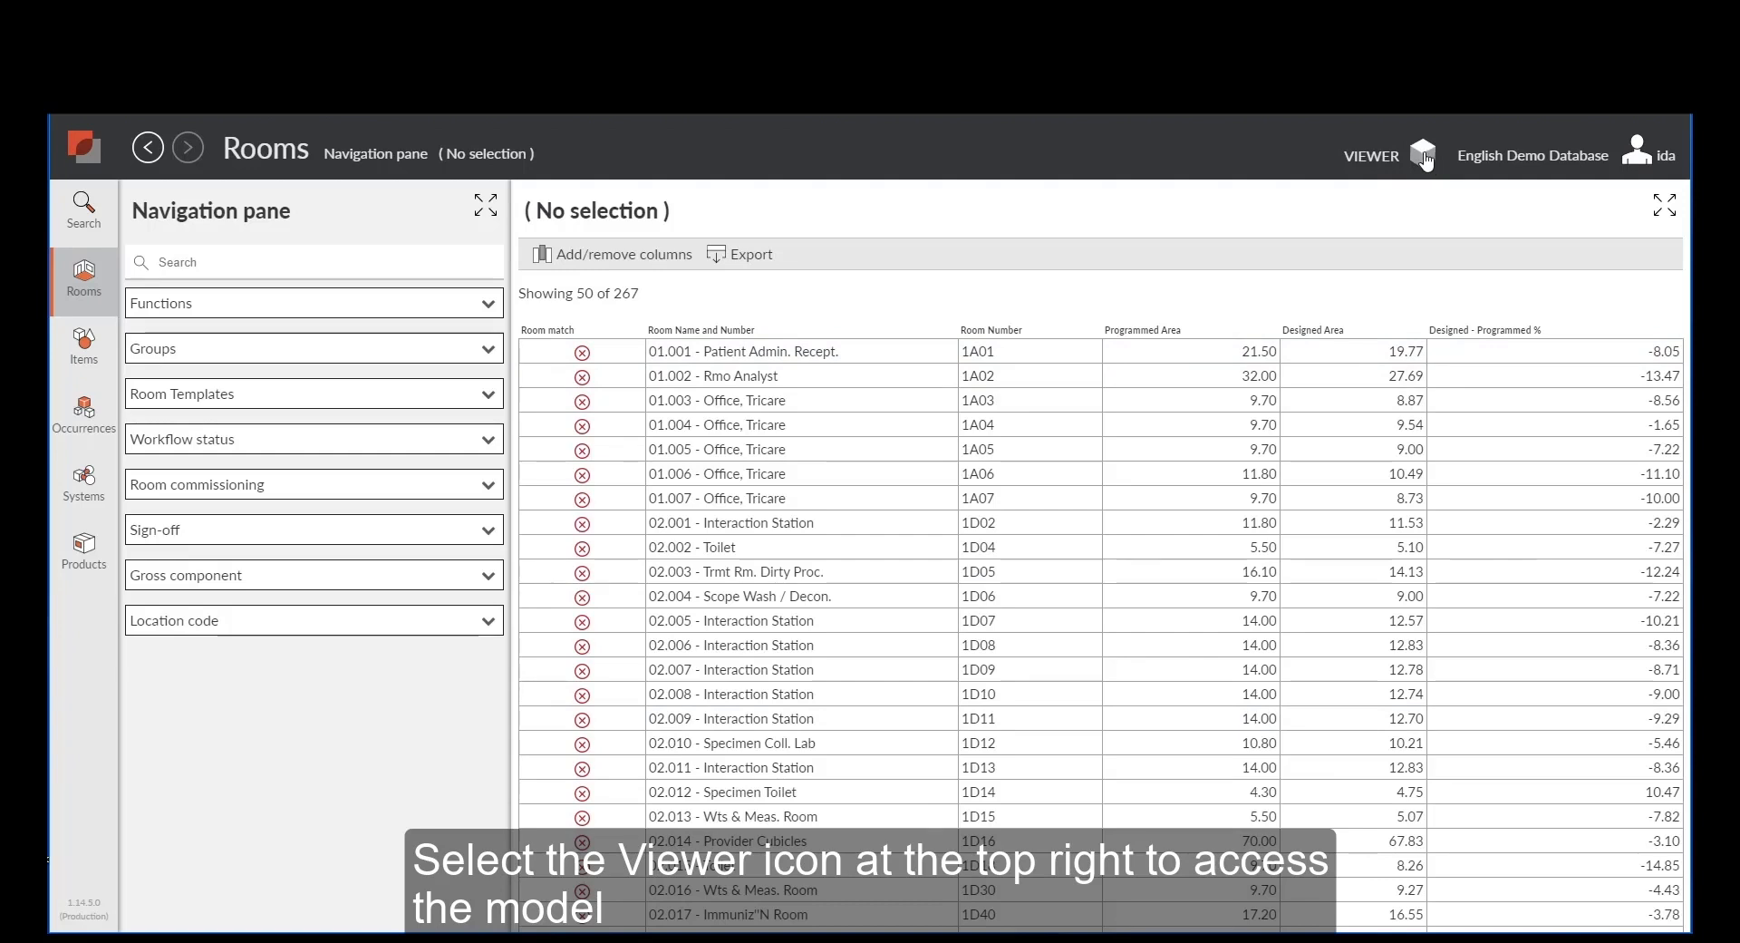
Upload Clinic_A.ifc as a new IFC model through the viewer's settings and refresh the page.
click(1424, 156)
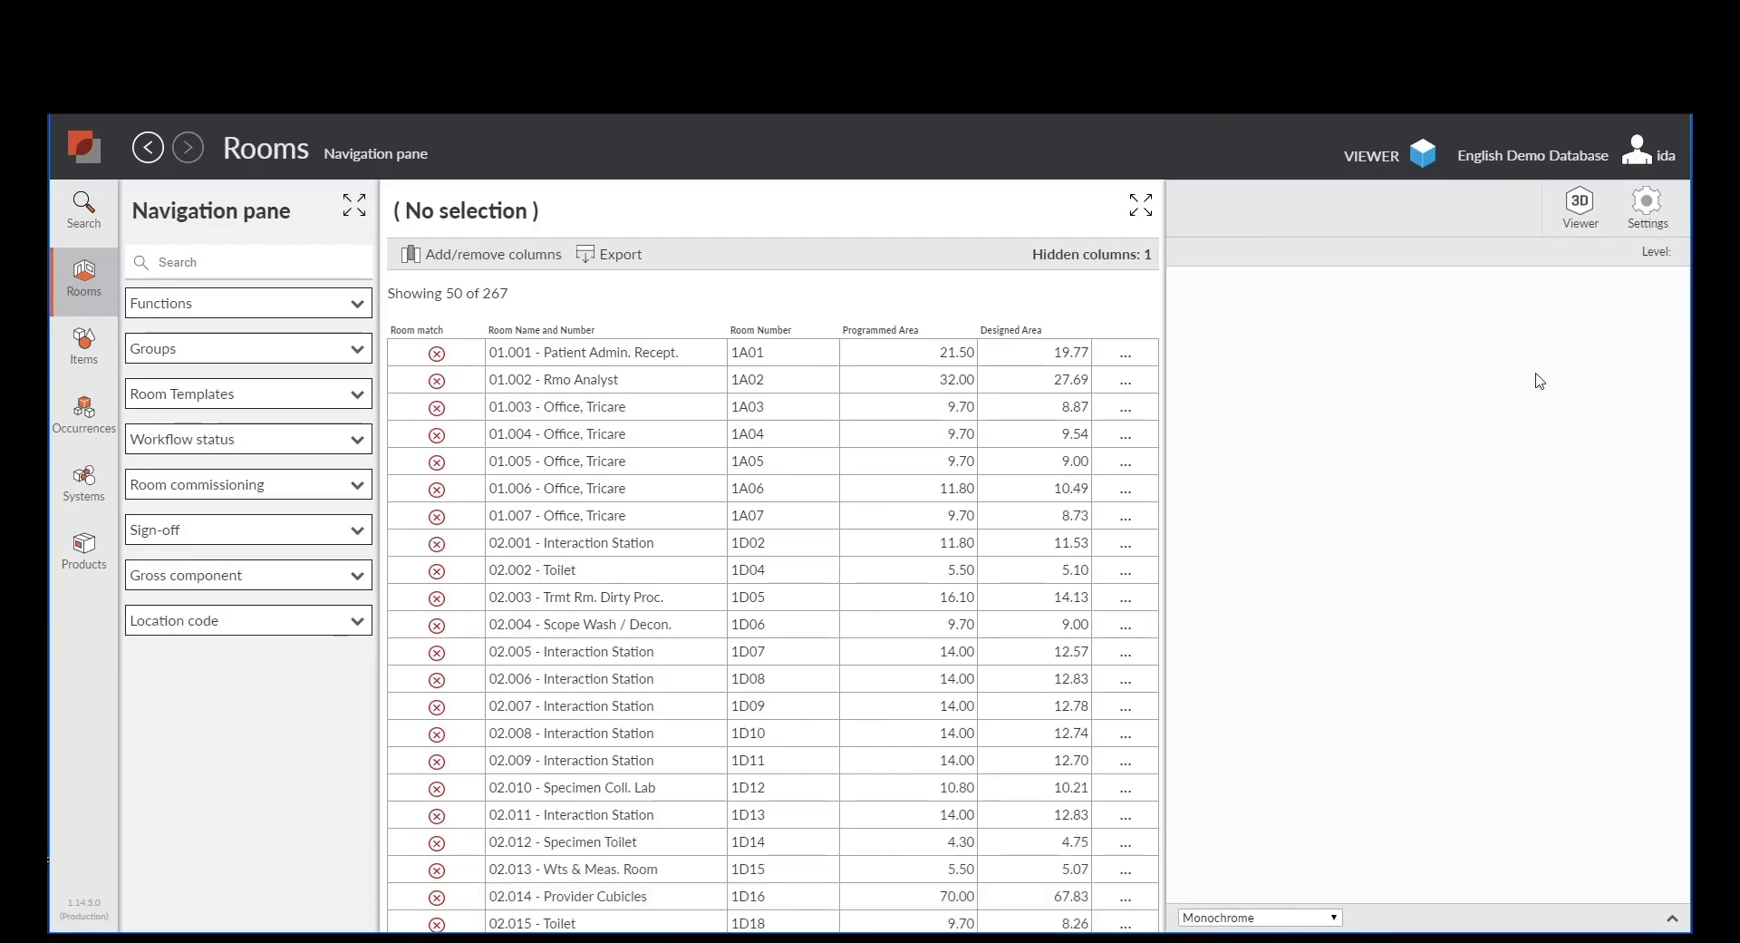
click(1646, 207)
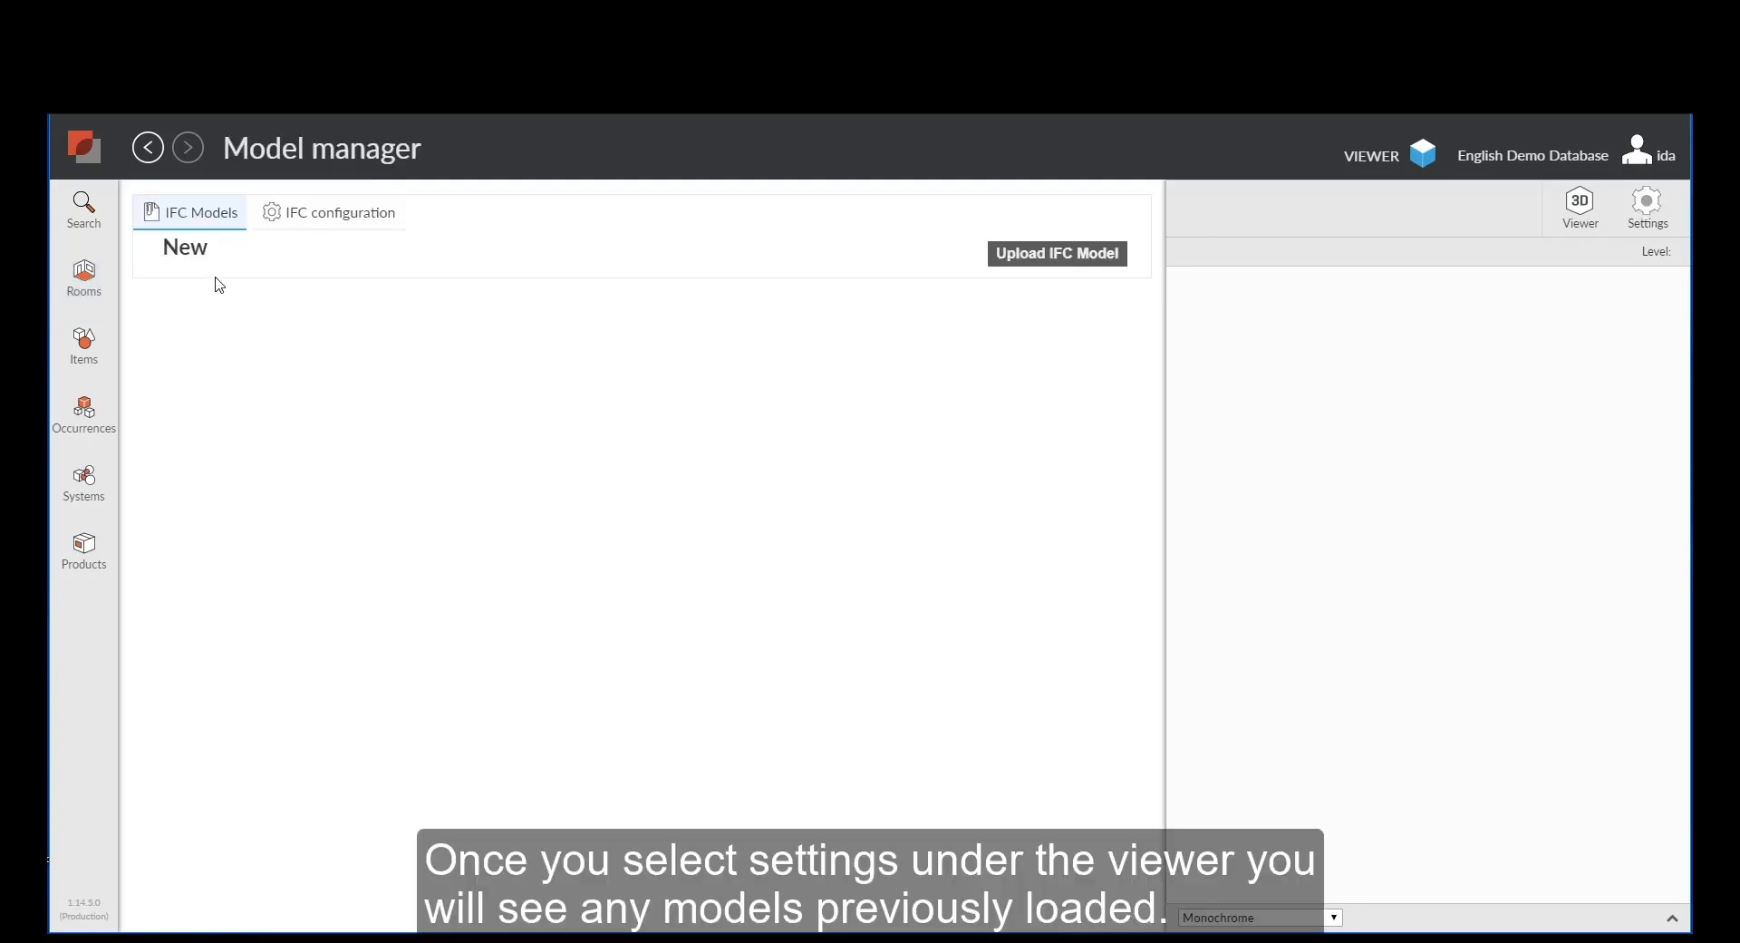
click(1064, 258)
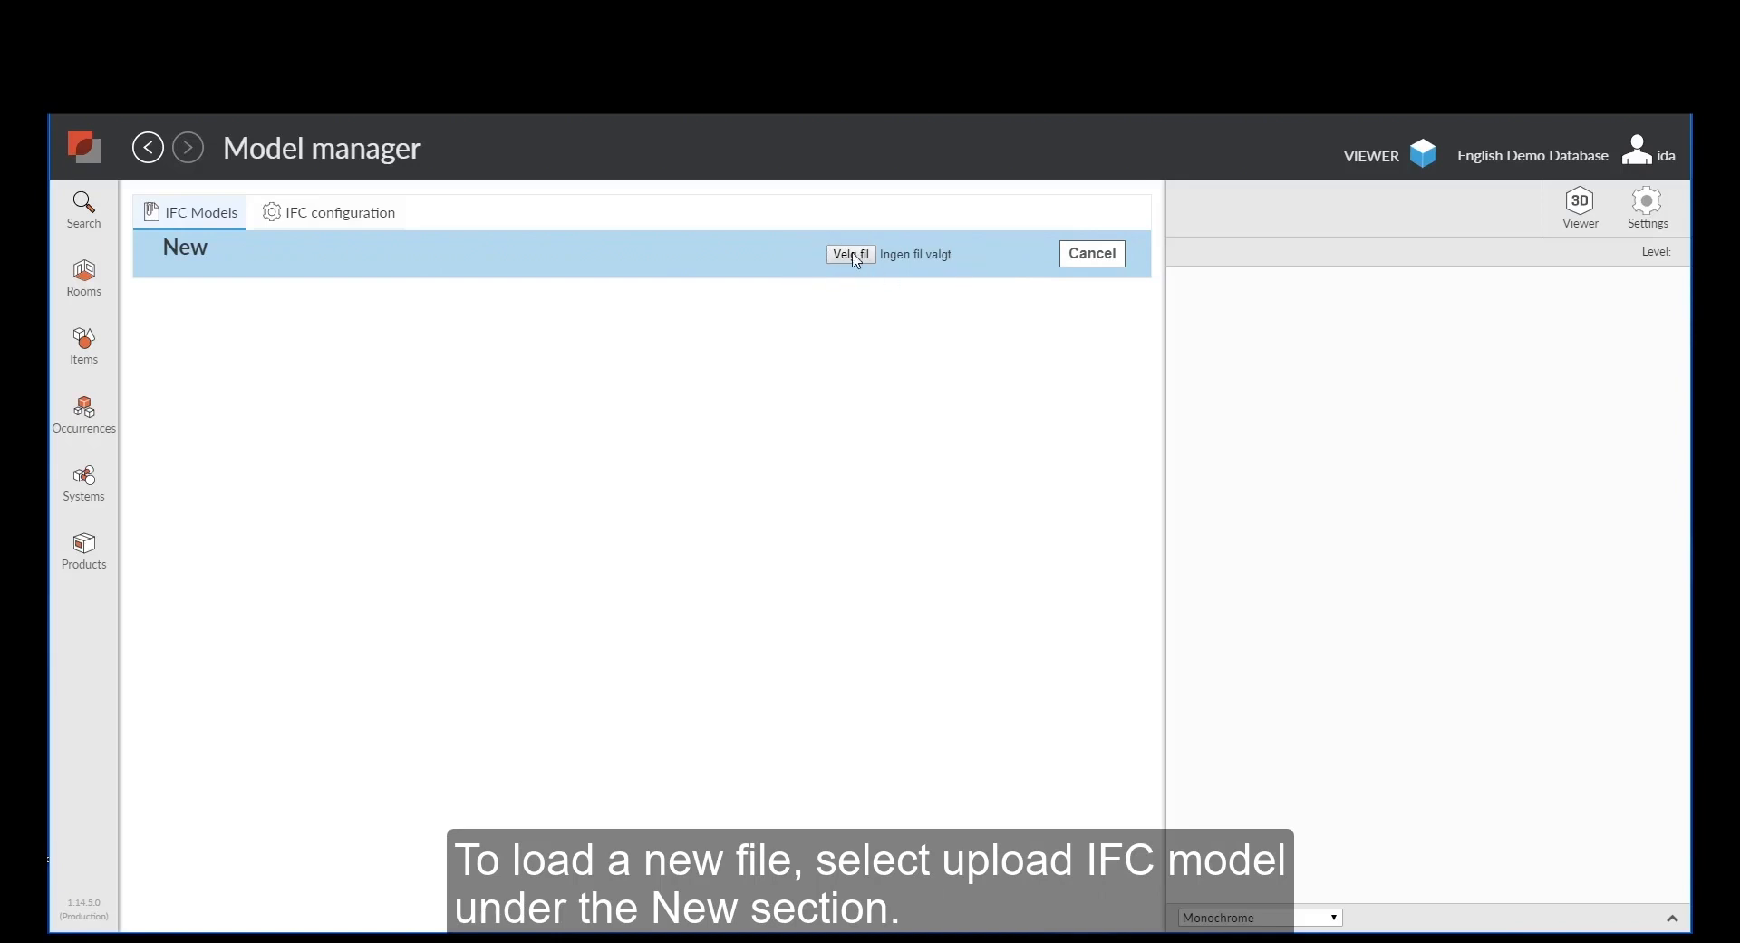
click(852, 256)
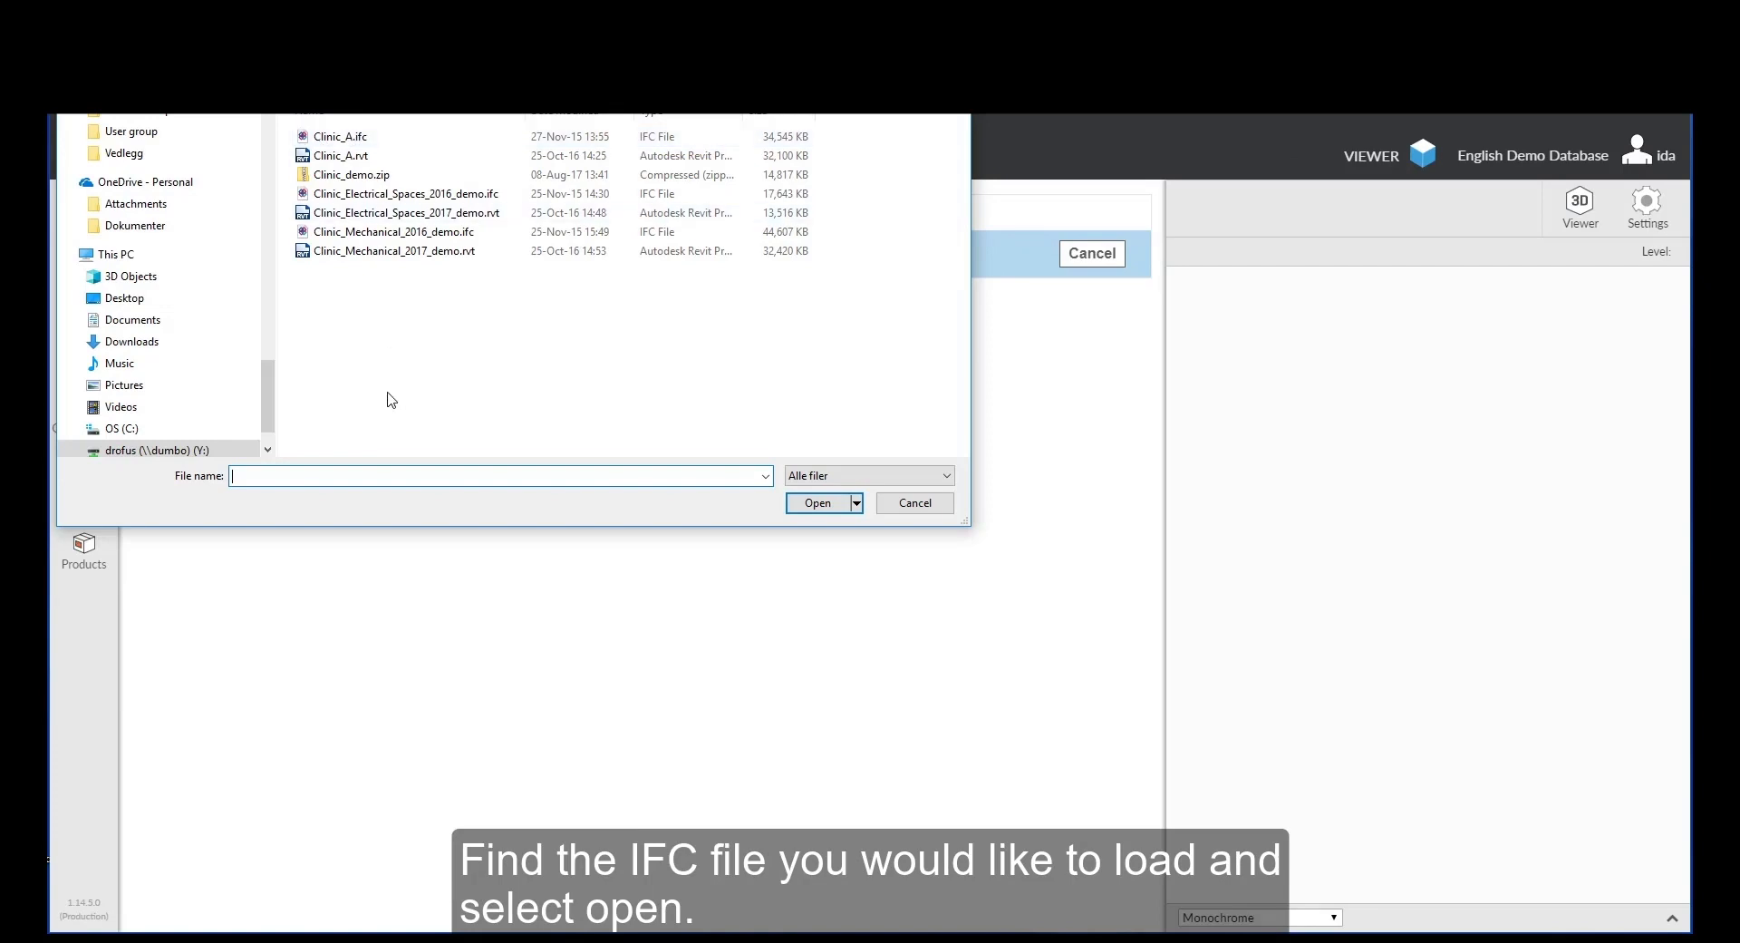
click(335, 140)
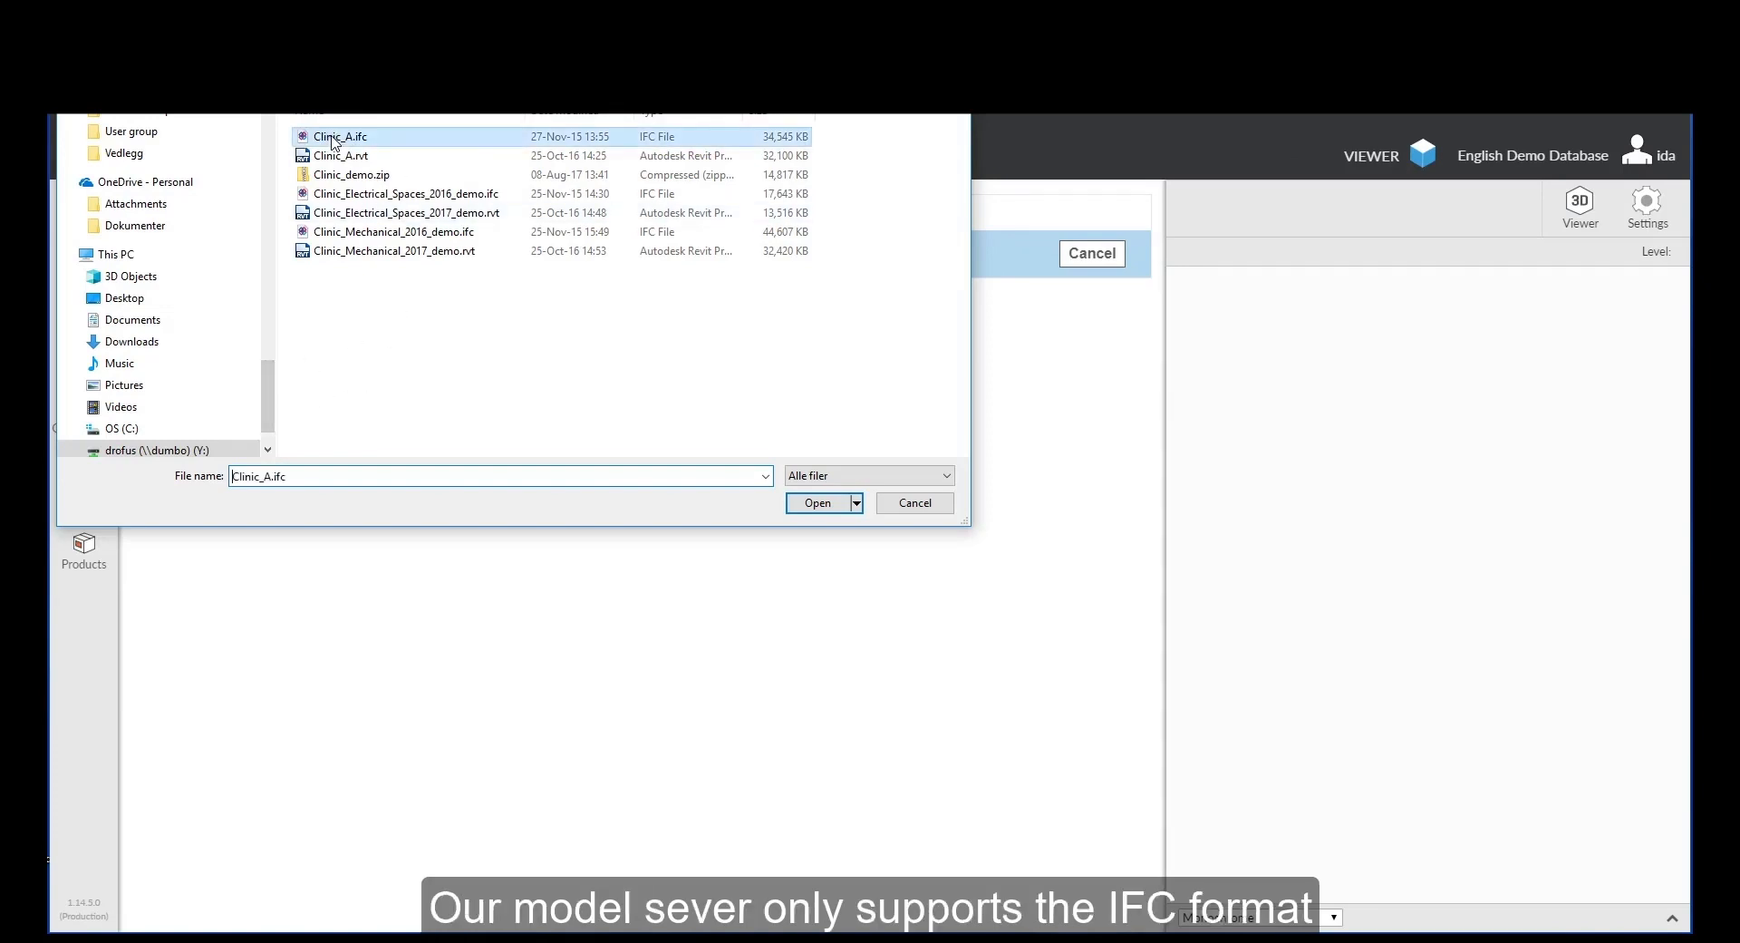
click(818, 505)
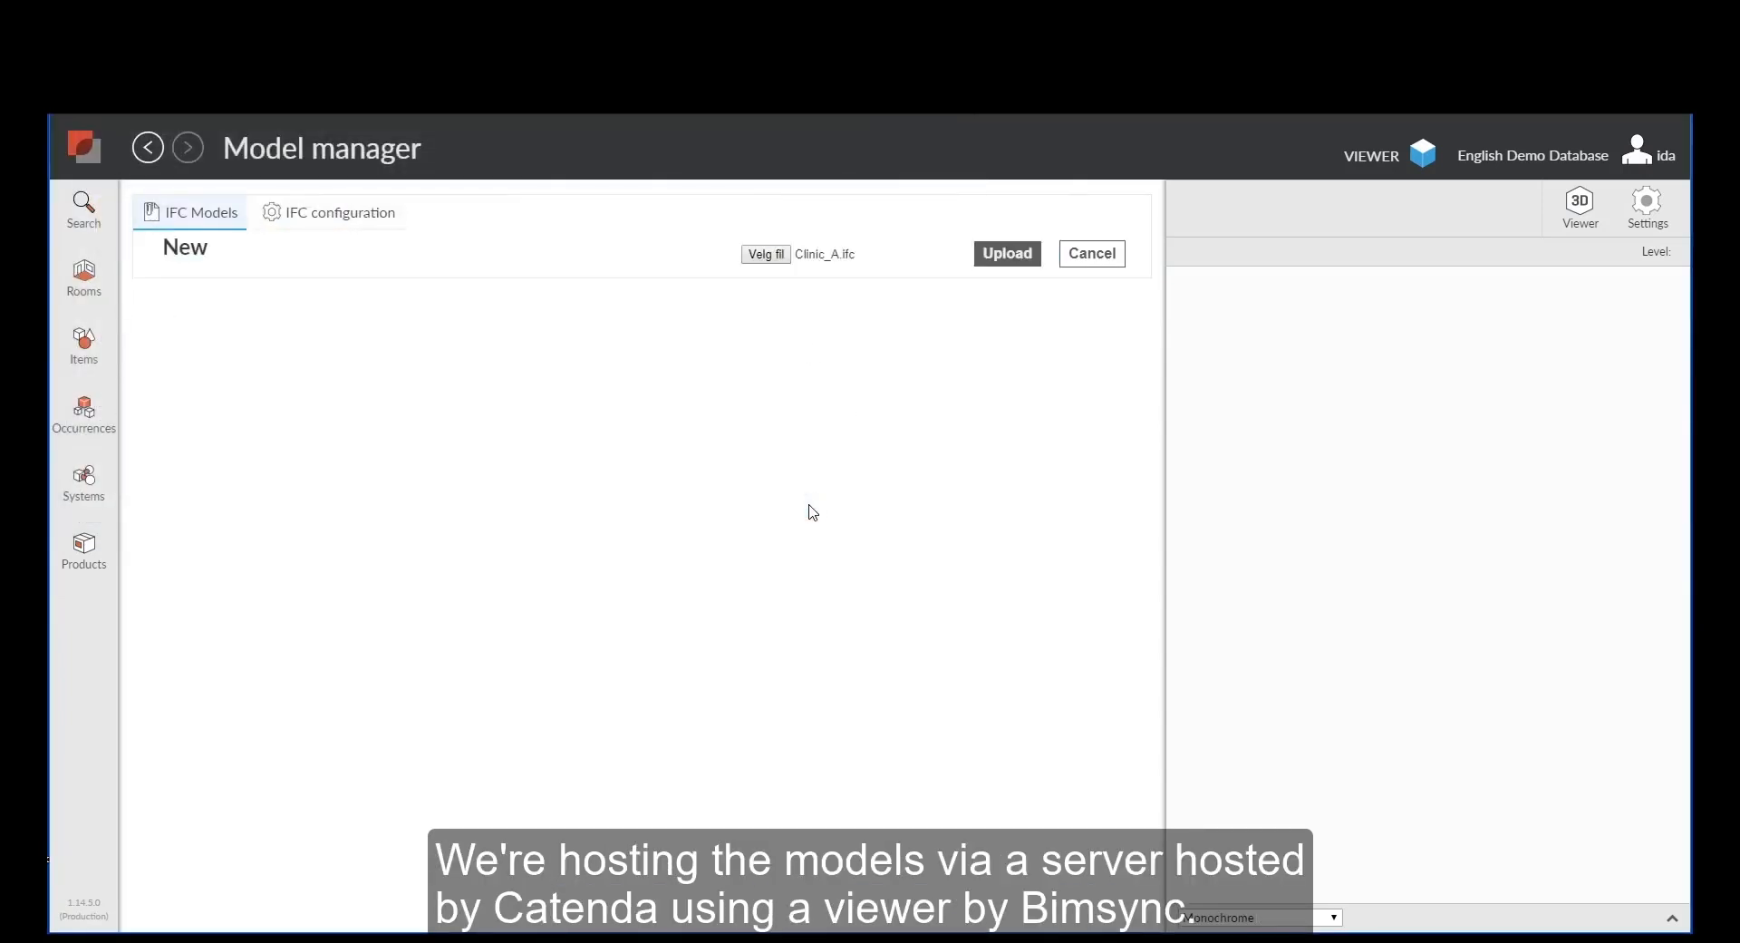
click(1006, 255)
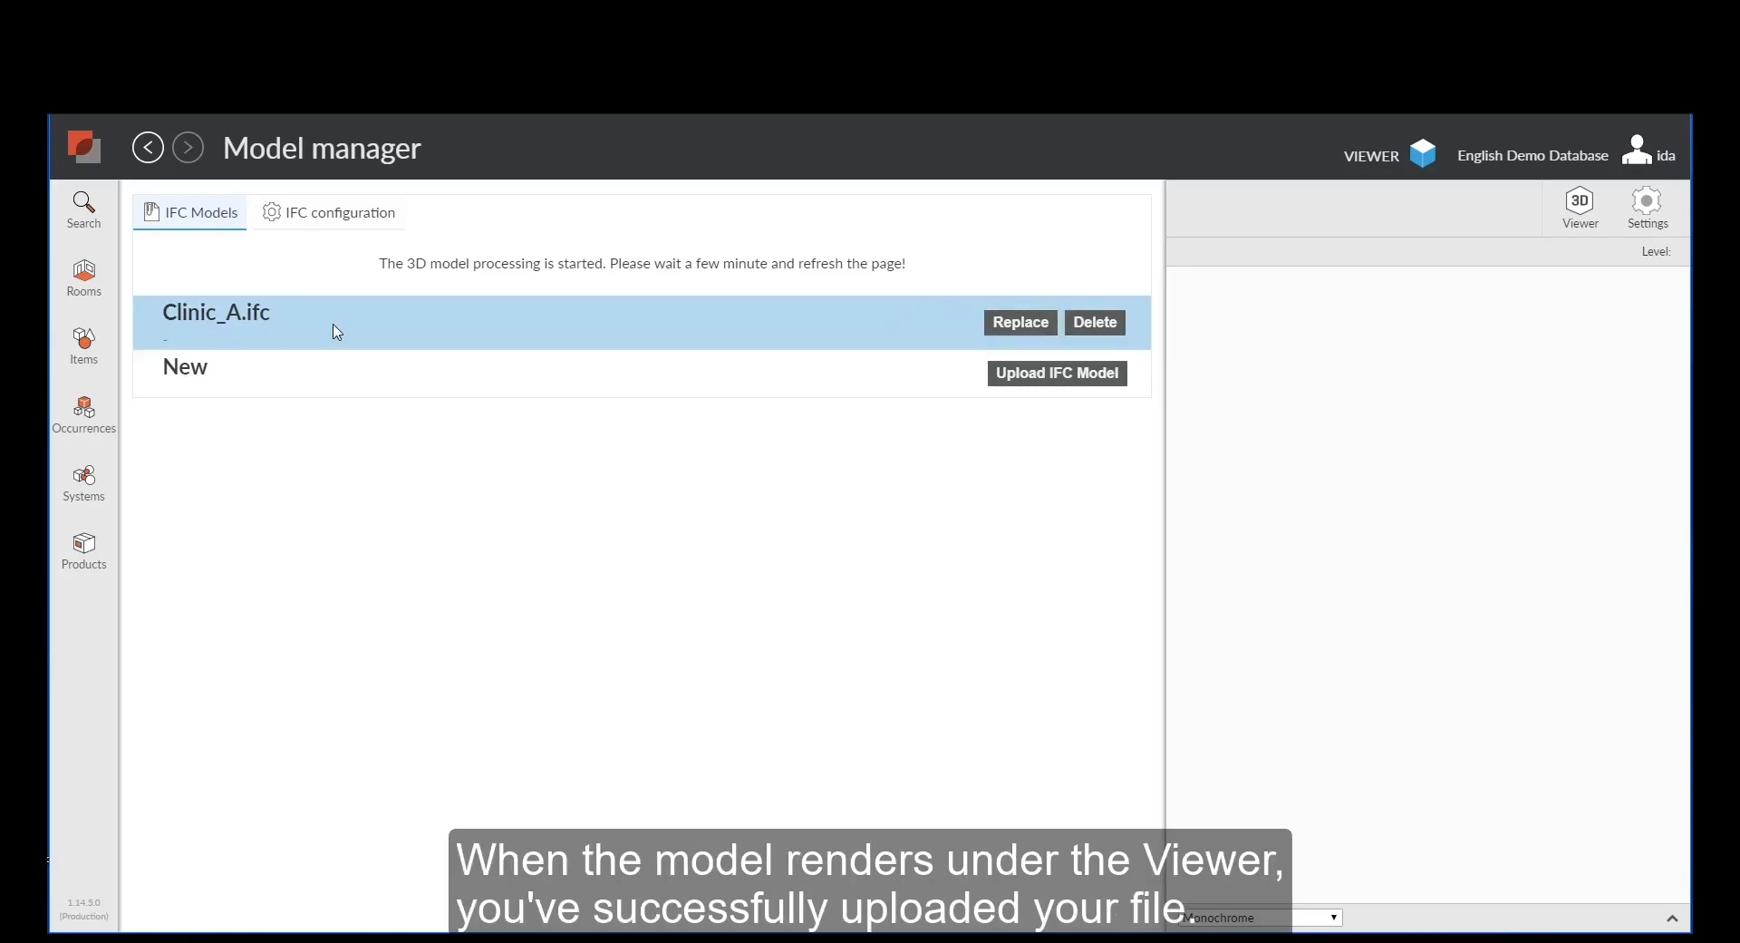
key(F5)
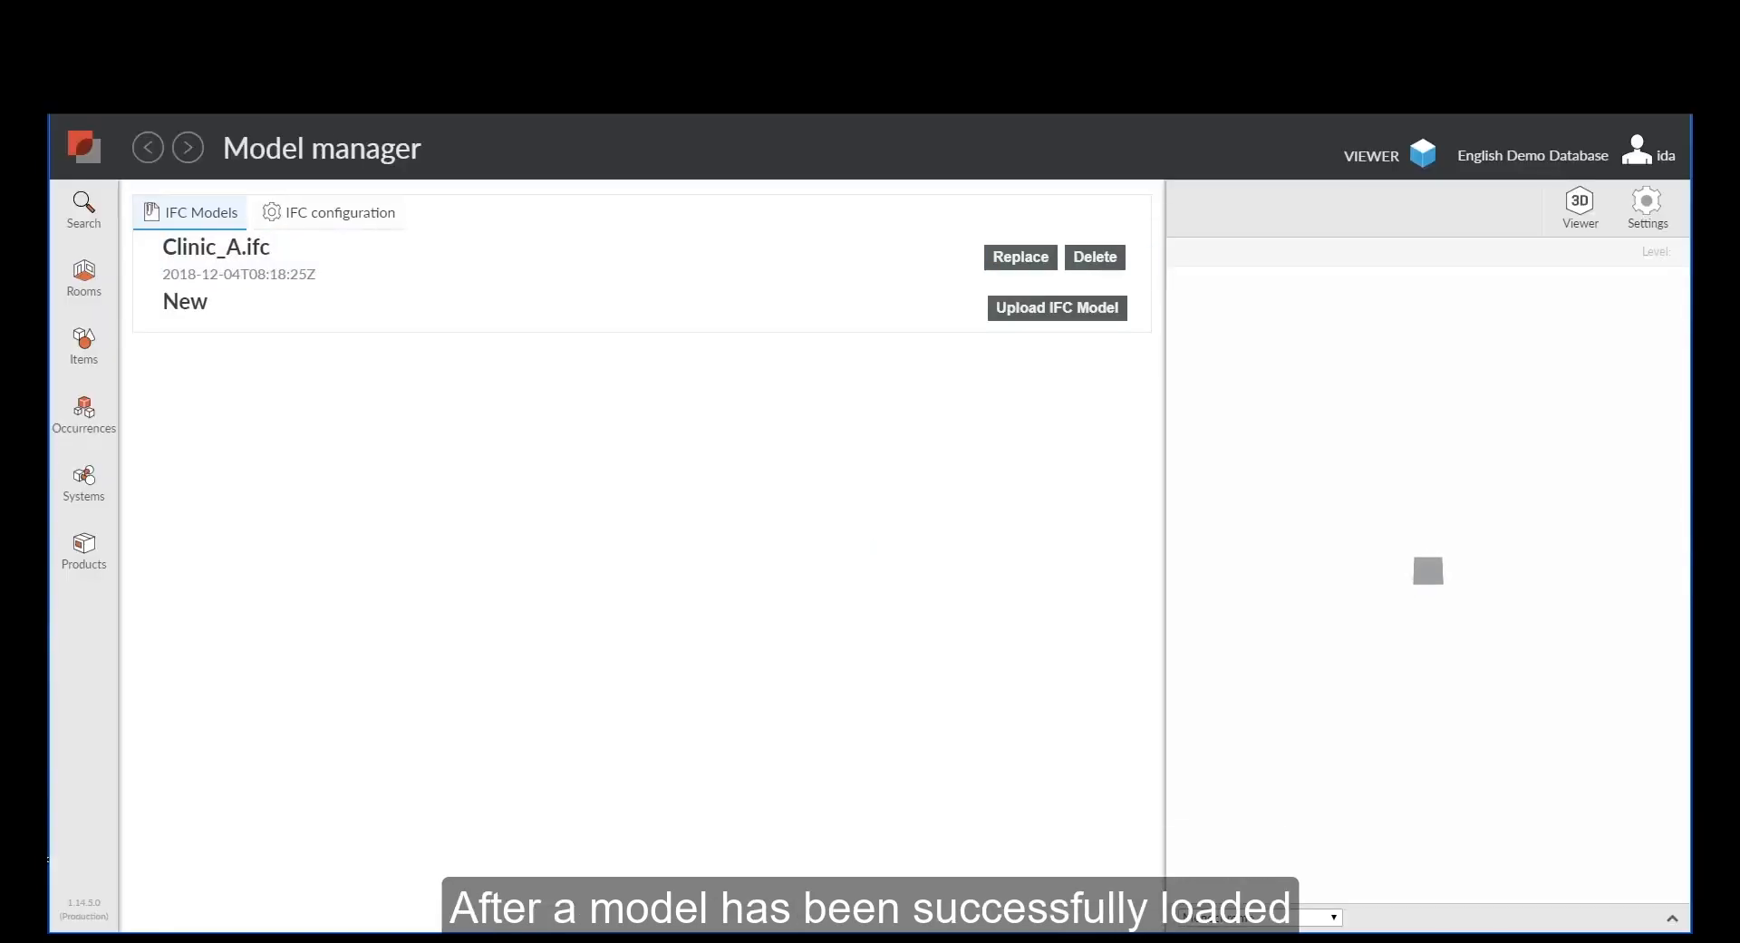
Try matching rooms in the IFC configuration by Room ID against the model's Identity Data room func no property, and run the match test.
click(348, 221)
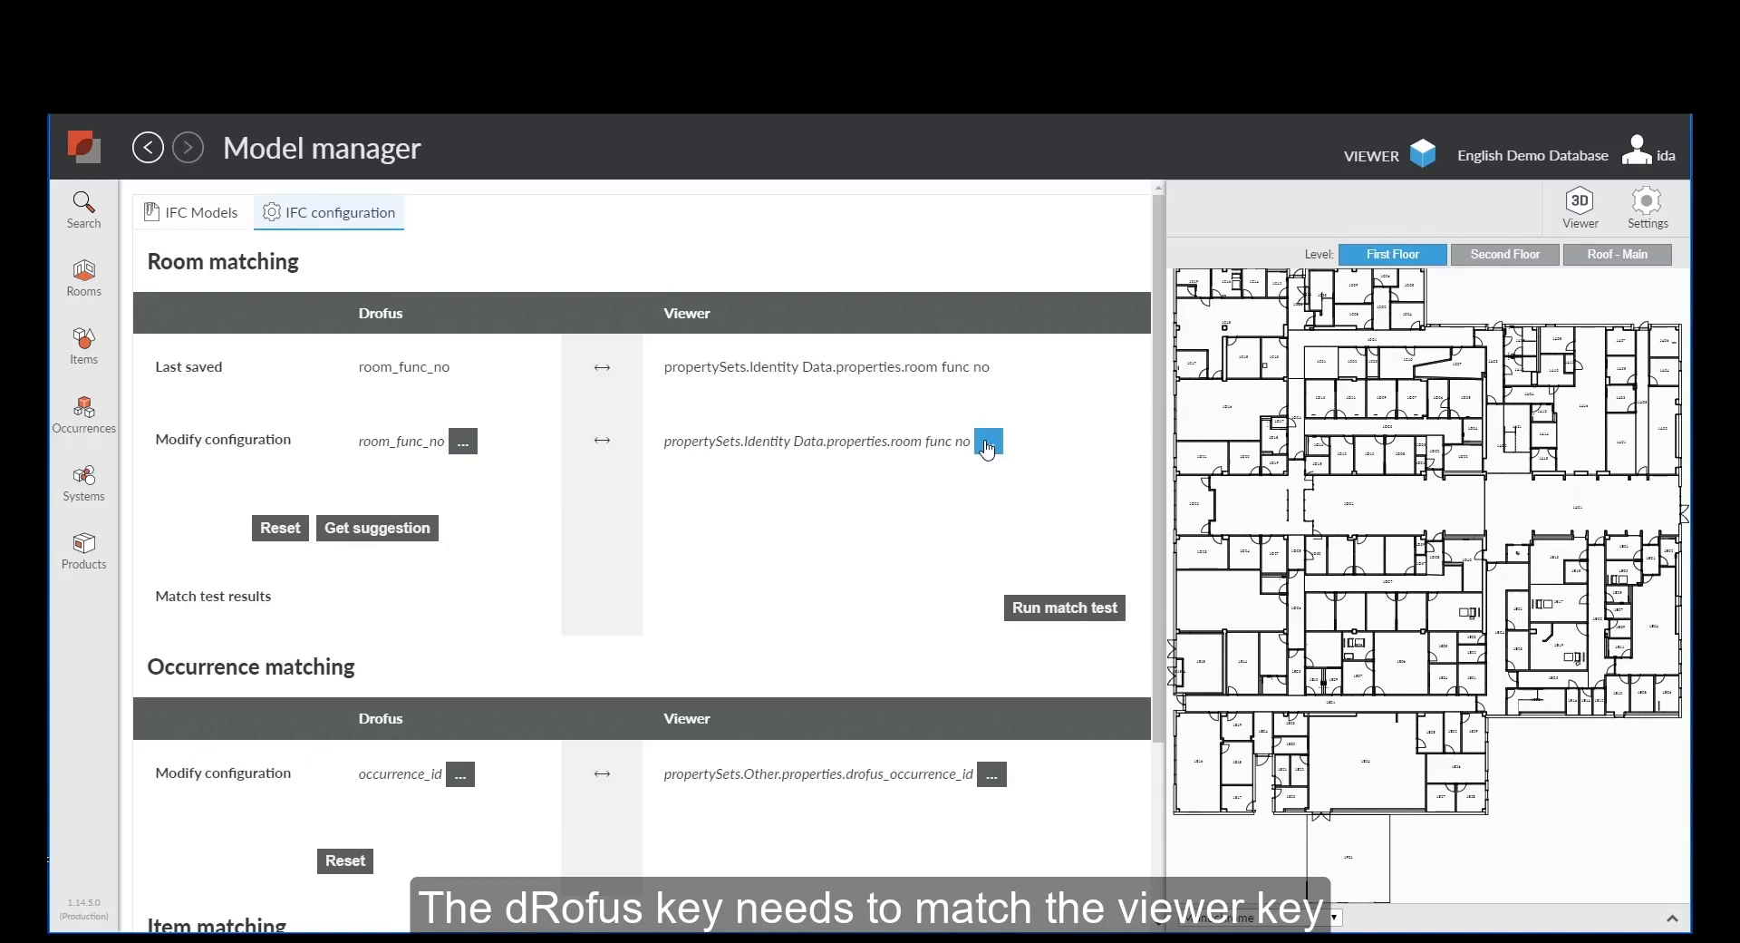
click(462, 441)
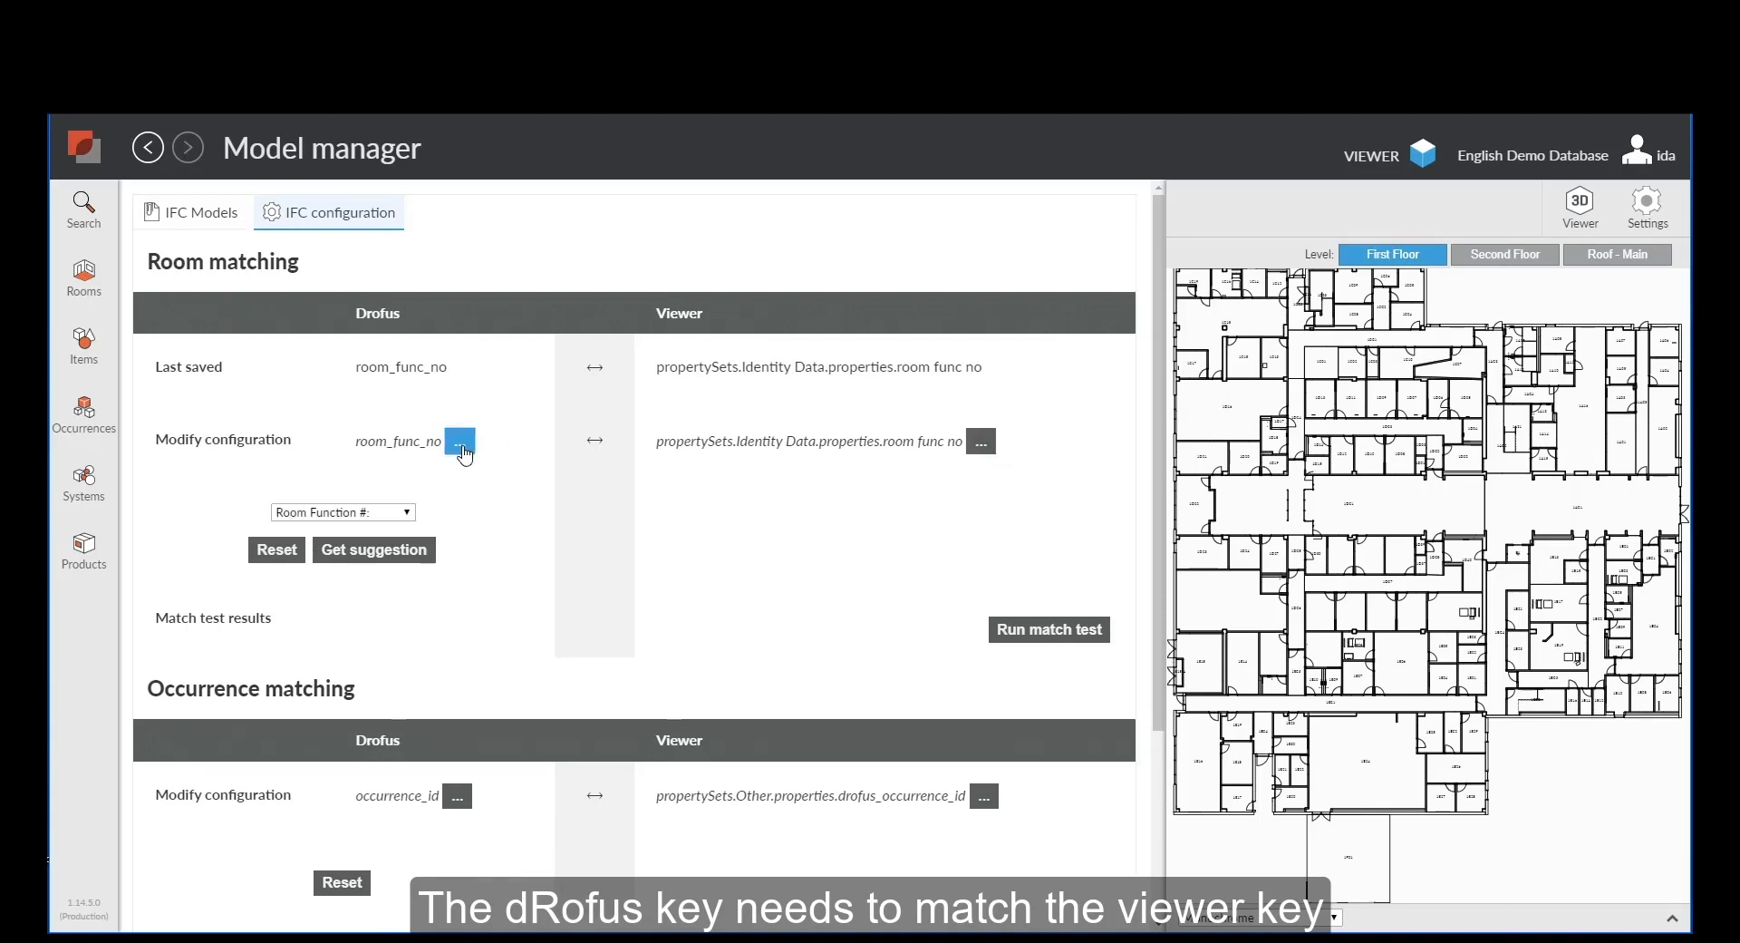
click(408, 513)
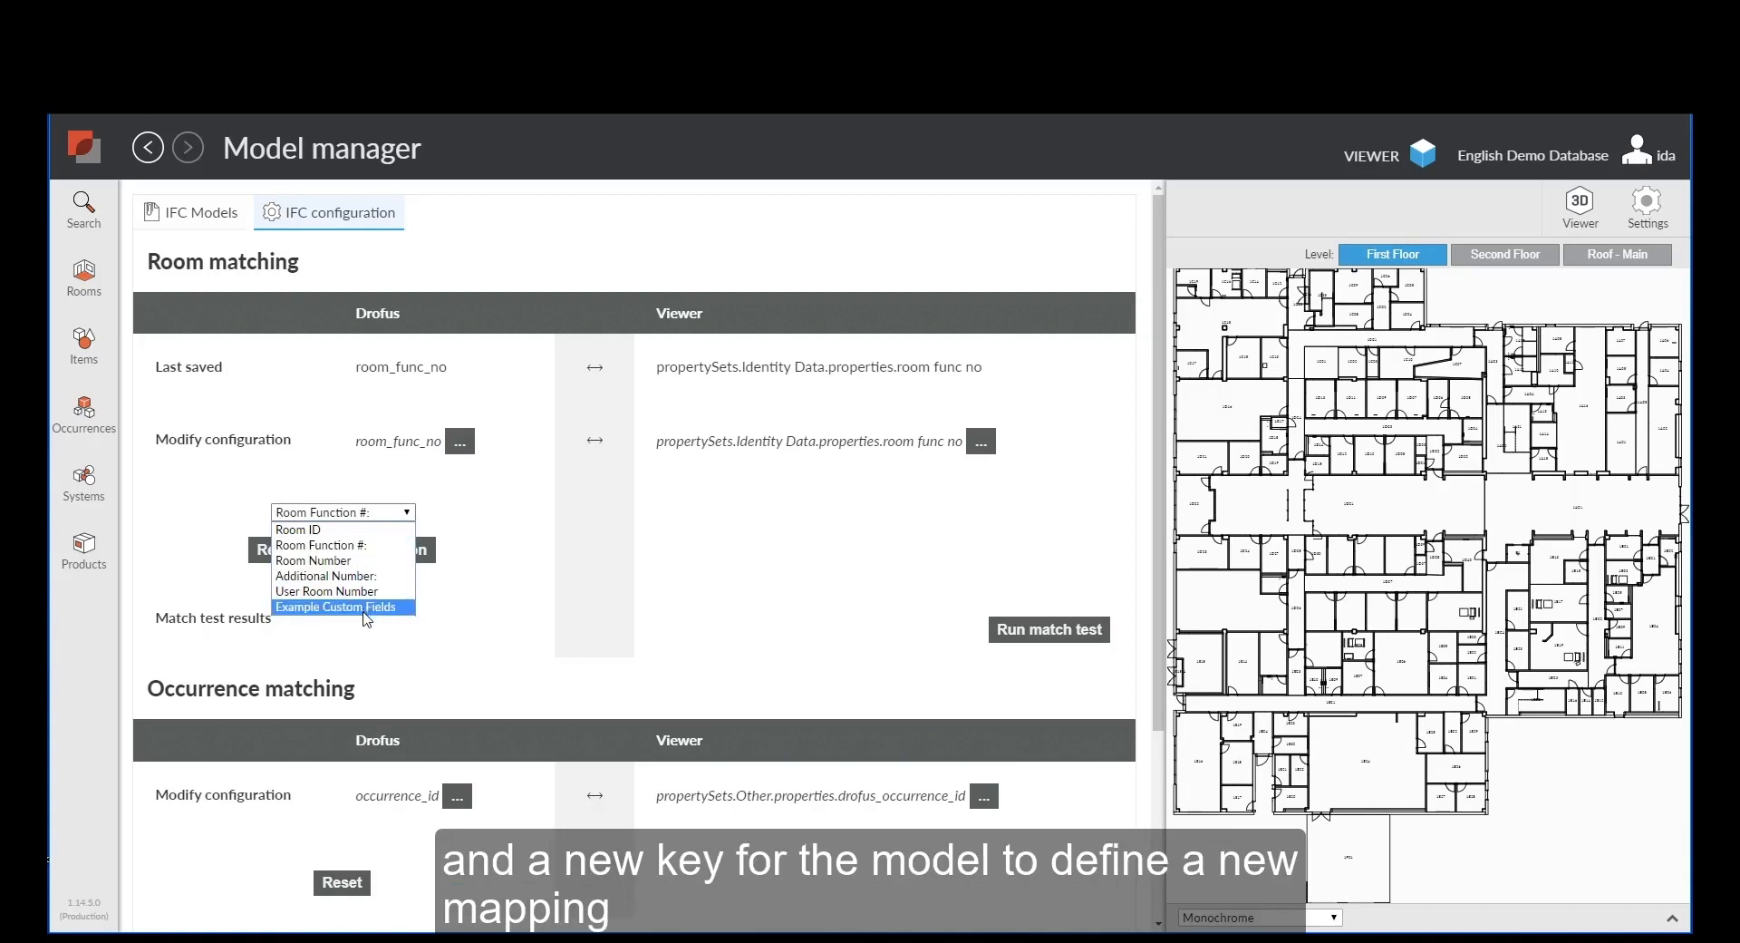
click(310, 531)
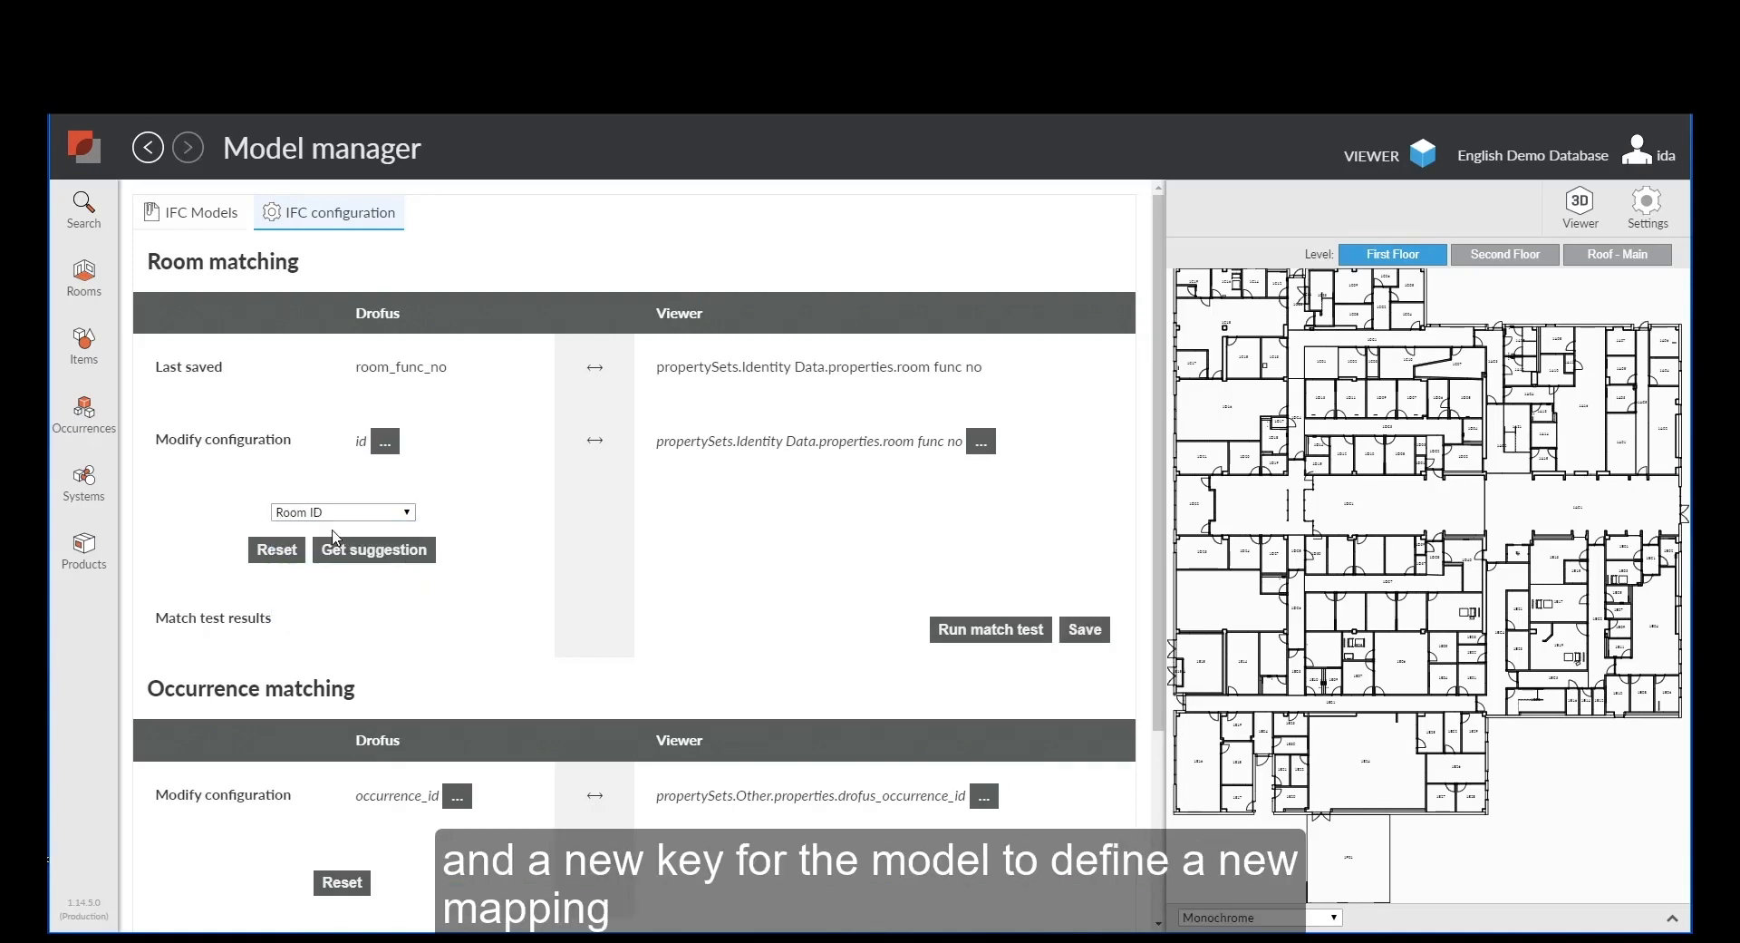
click(982, 442)
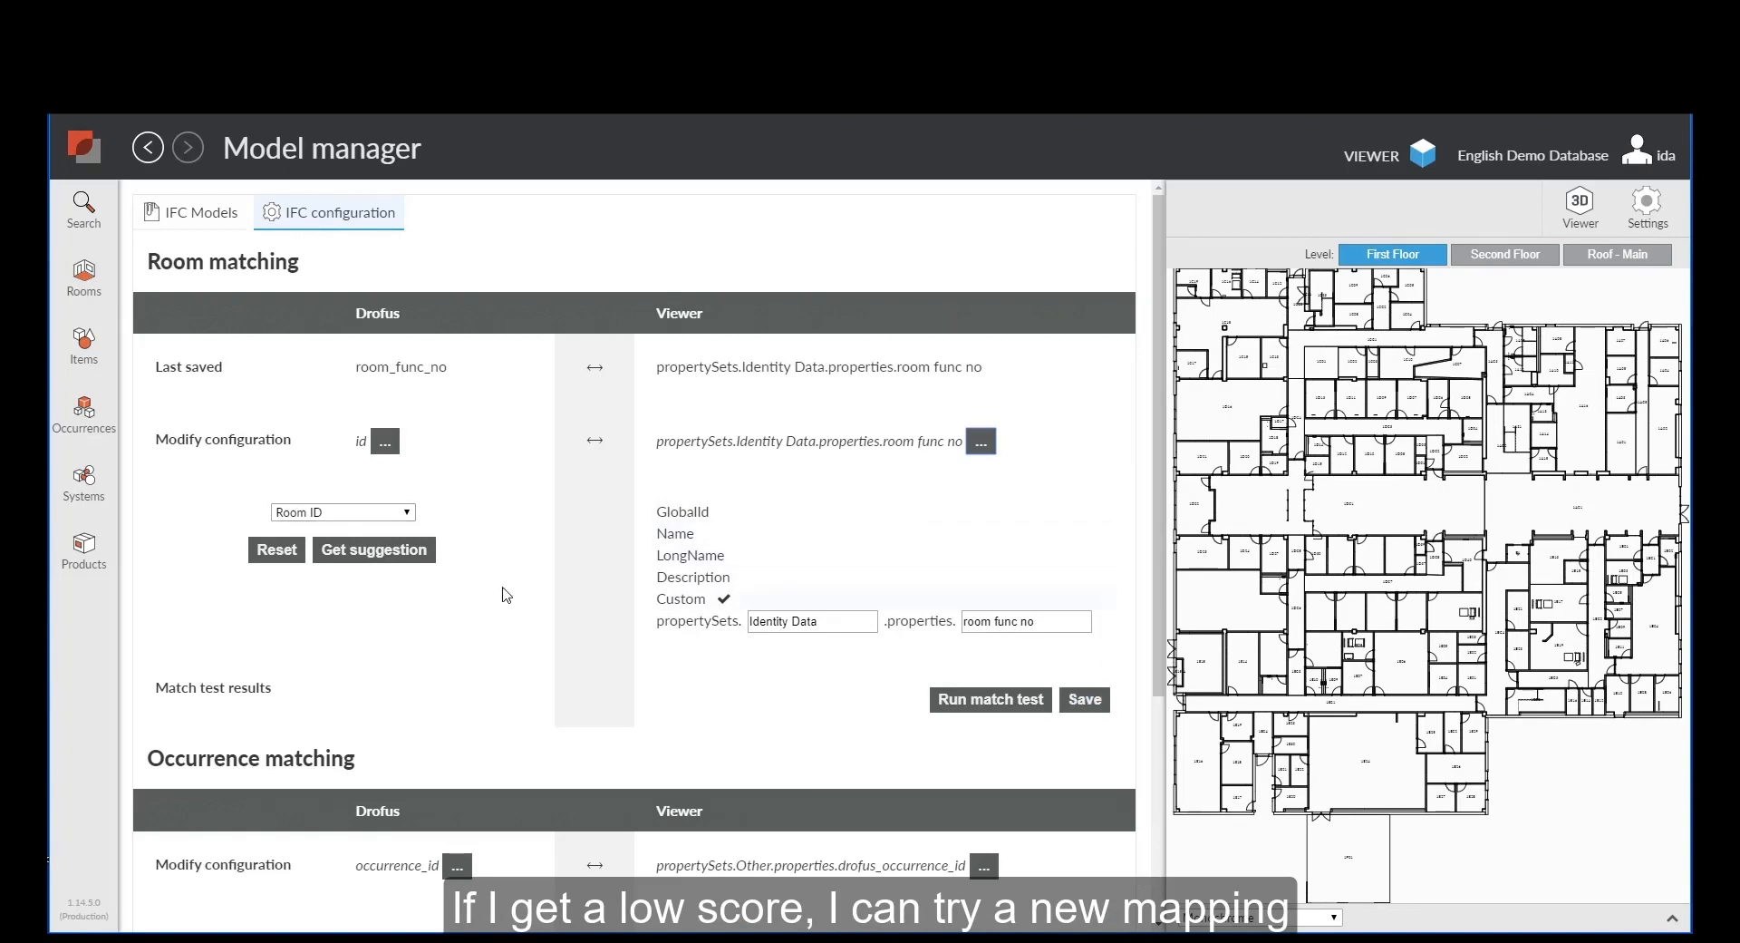
click(1001, 703)
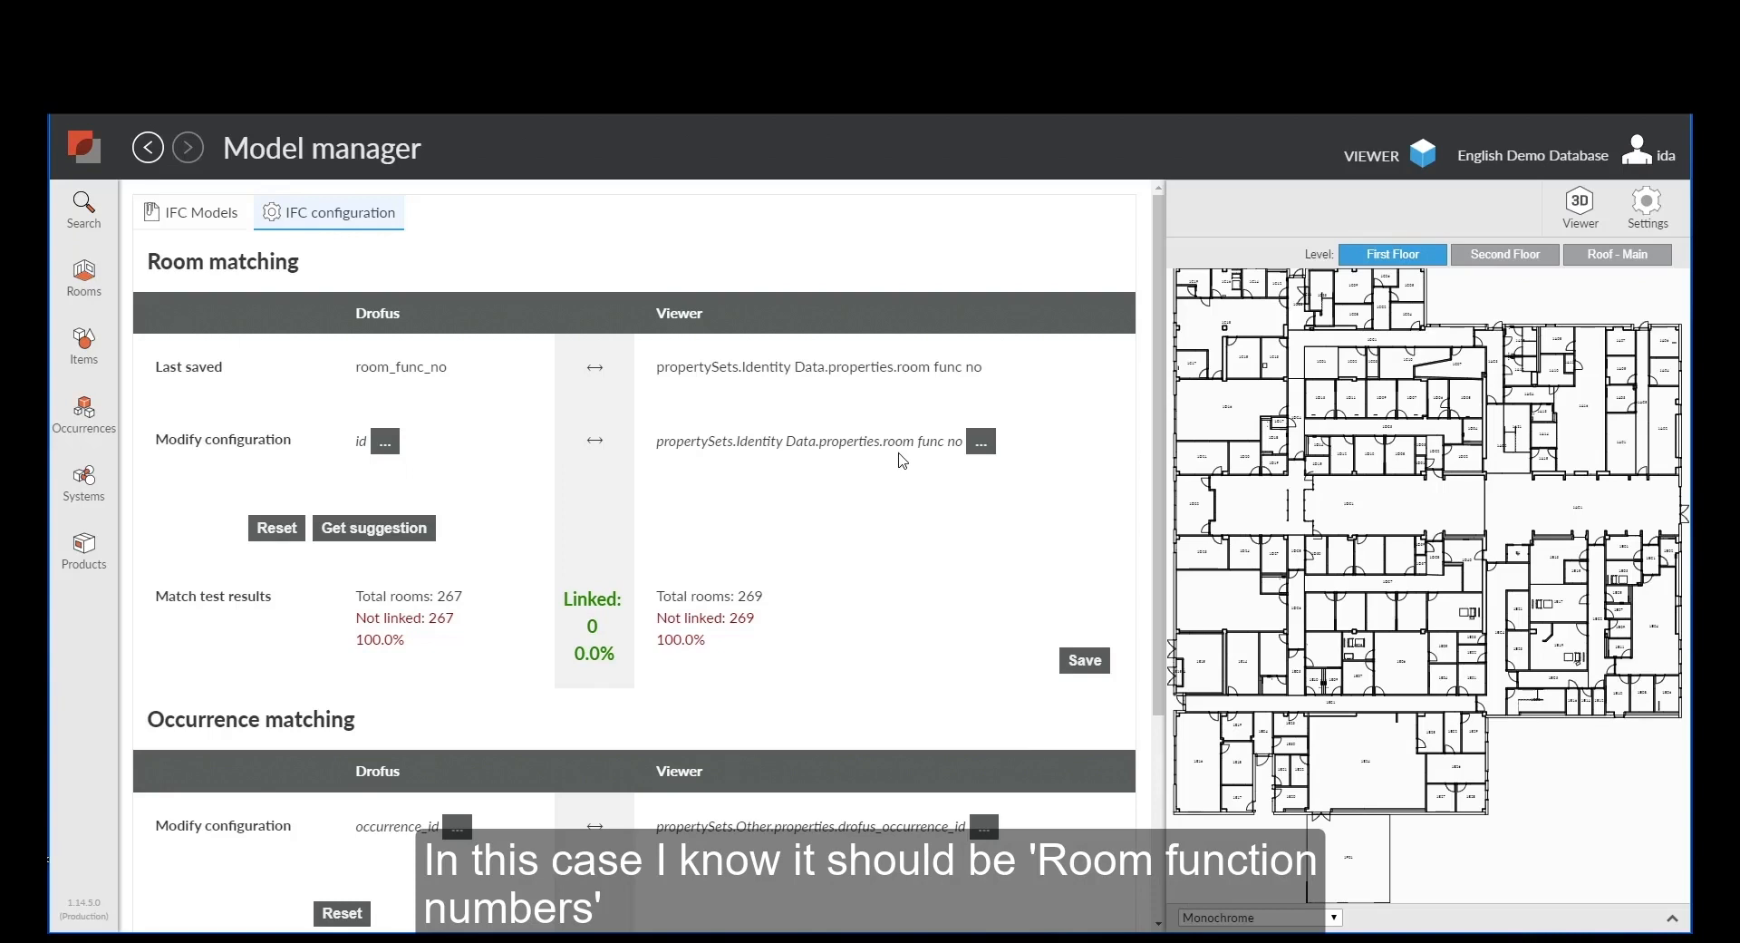
Set the dRofus key for room matching to Room Function # and run the match test.
click(384, 441)
click(363, 513)
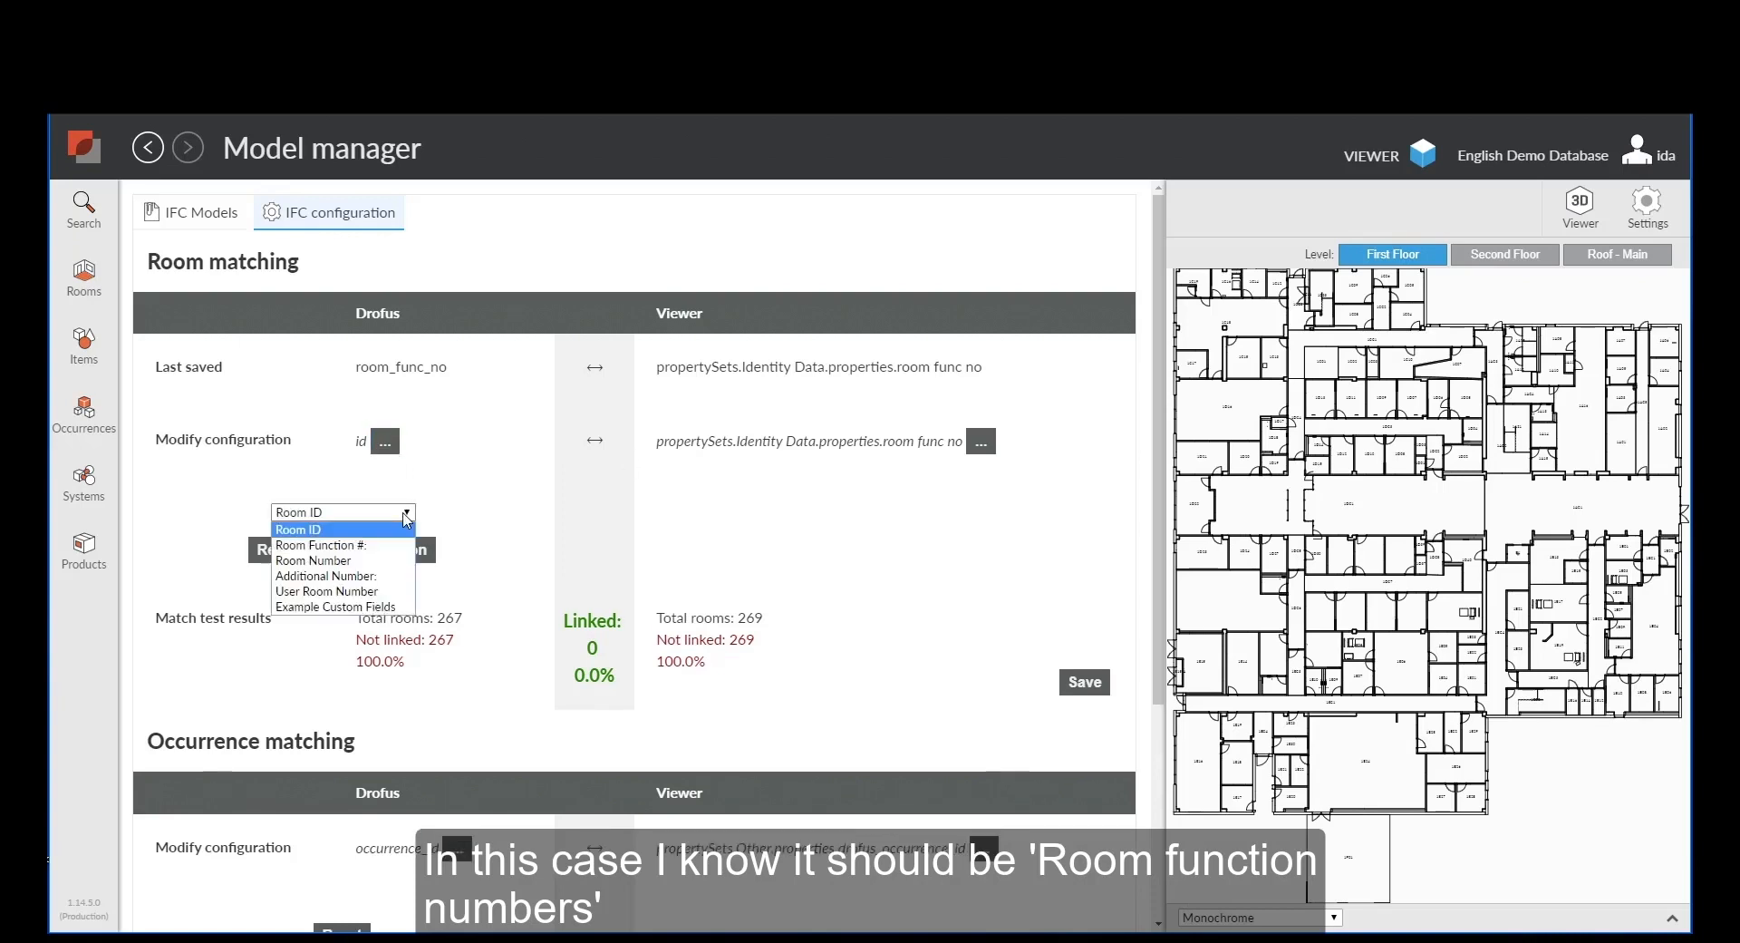
click(361, 547)
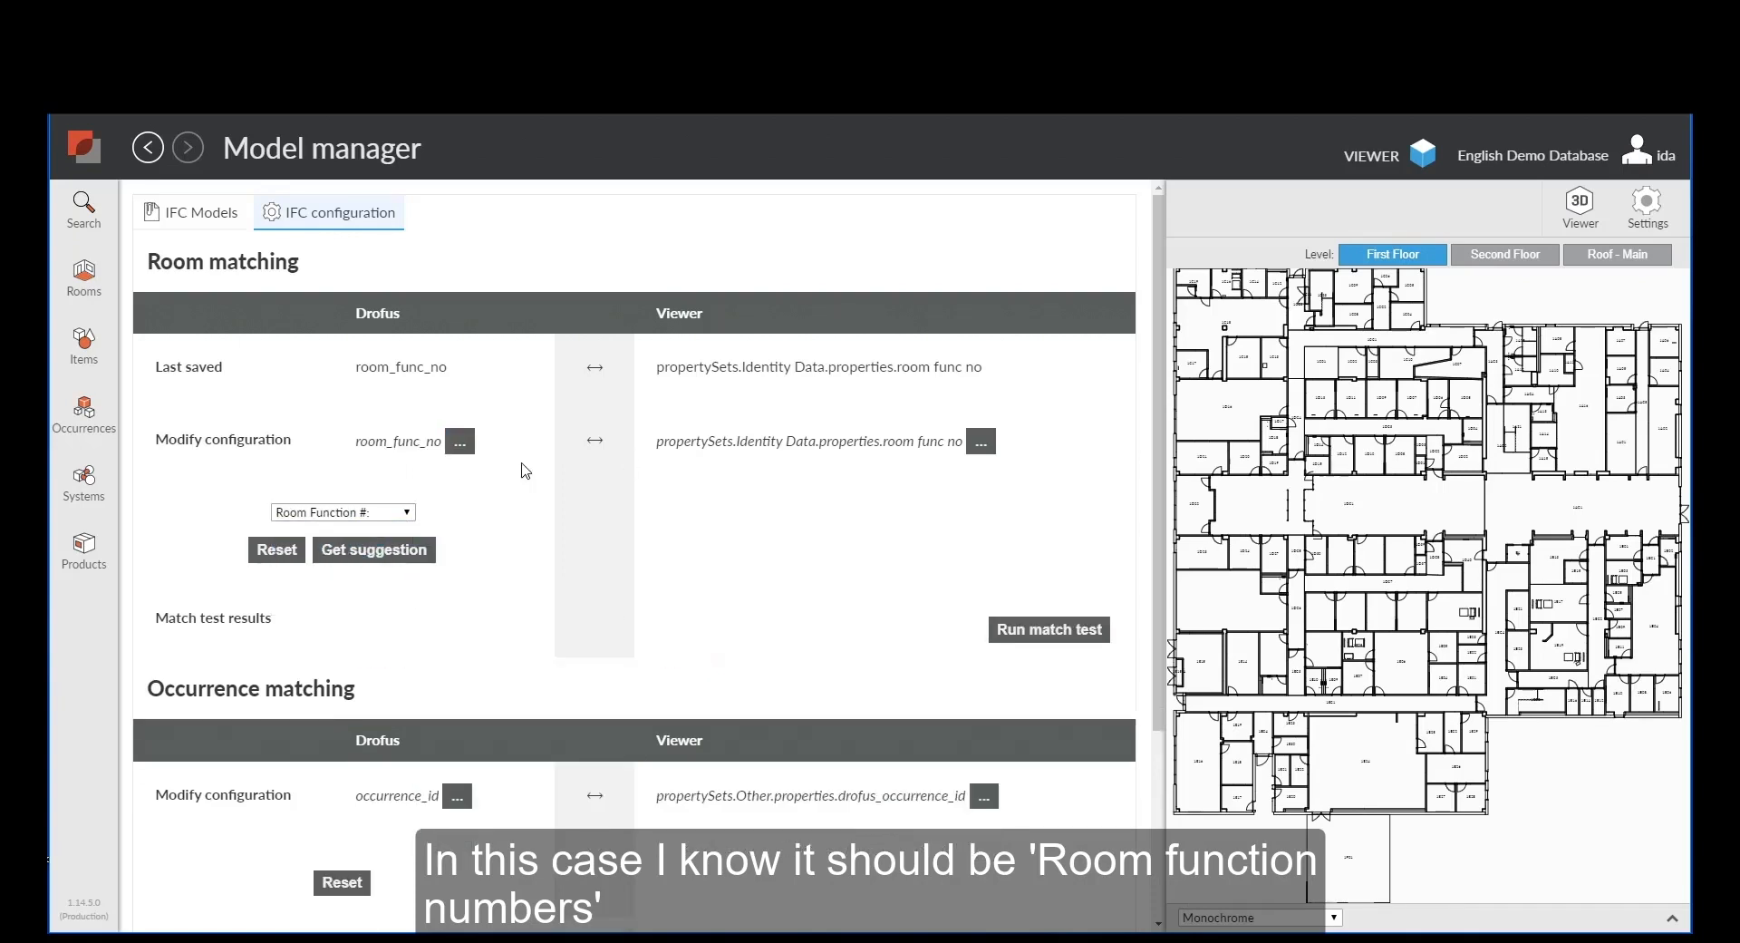
click(1059, 635)
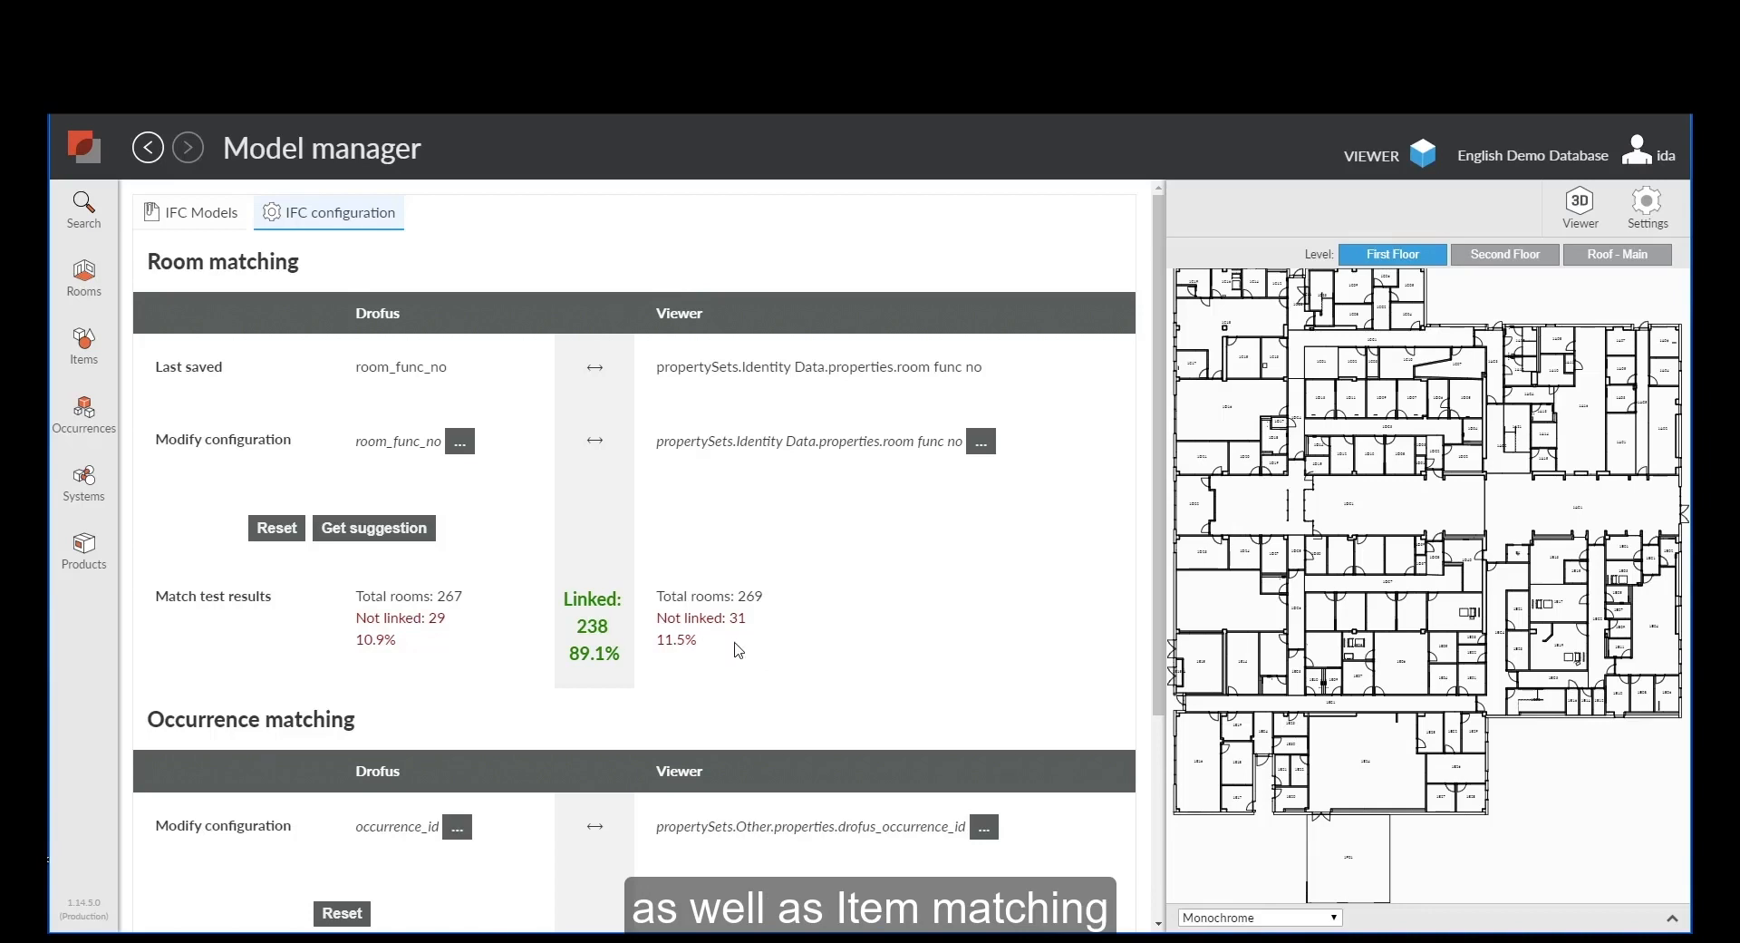
Review the occurrence and item matching settings, and check the match status of the rooms in the rooms list.
scroll(893, 595, down, 3)
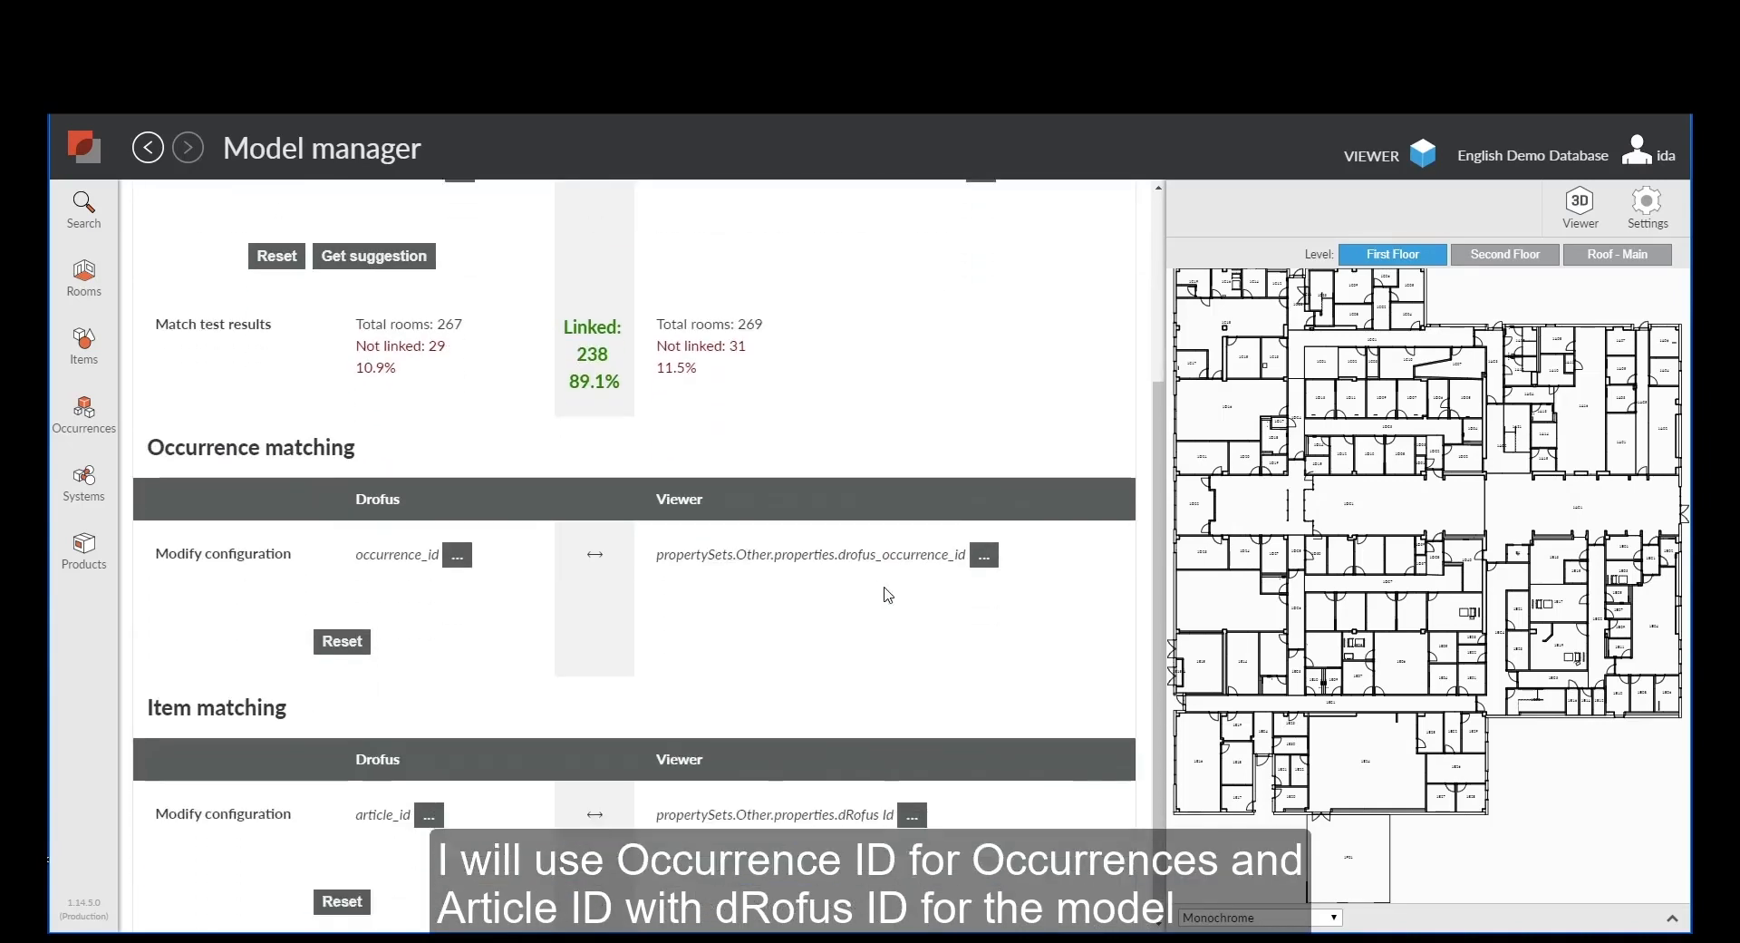
scroll(887, 594, up, 2)
scroll(893, 460, down, 2)
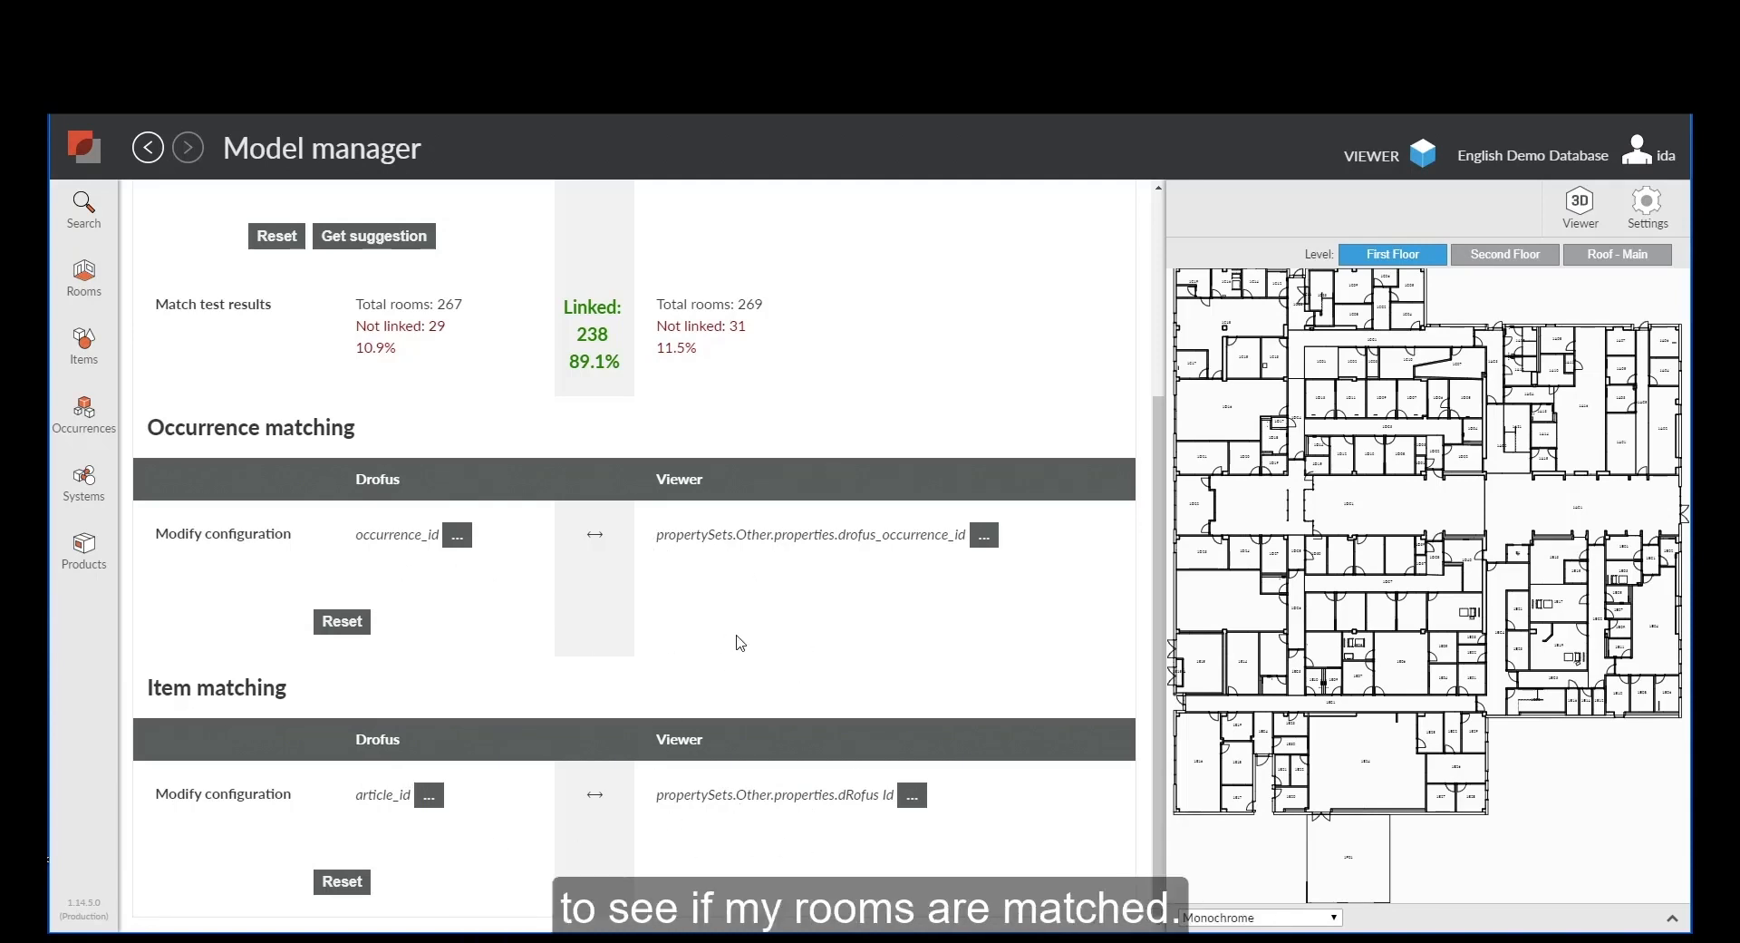
scroll(725, 671, up, 3)
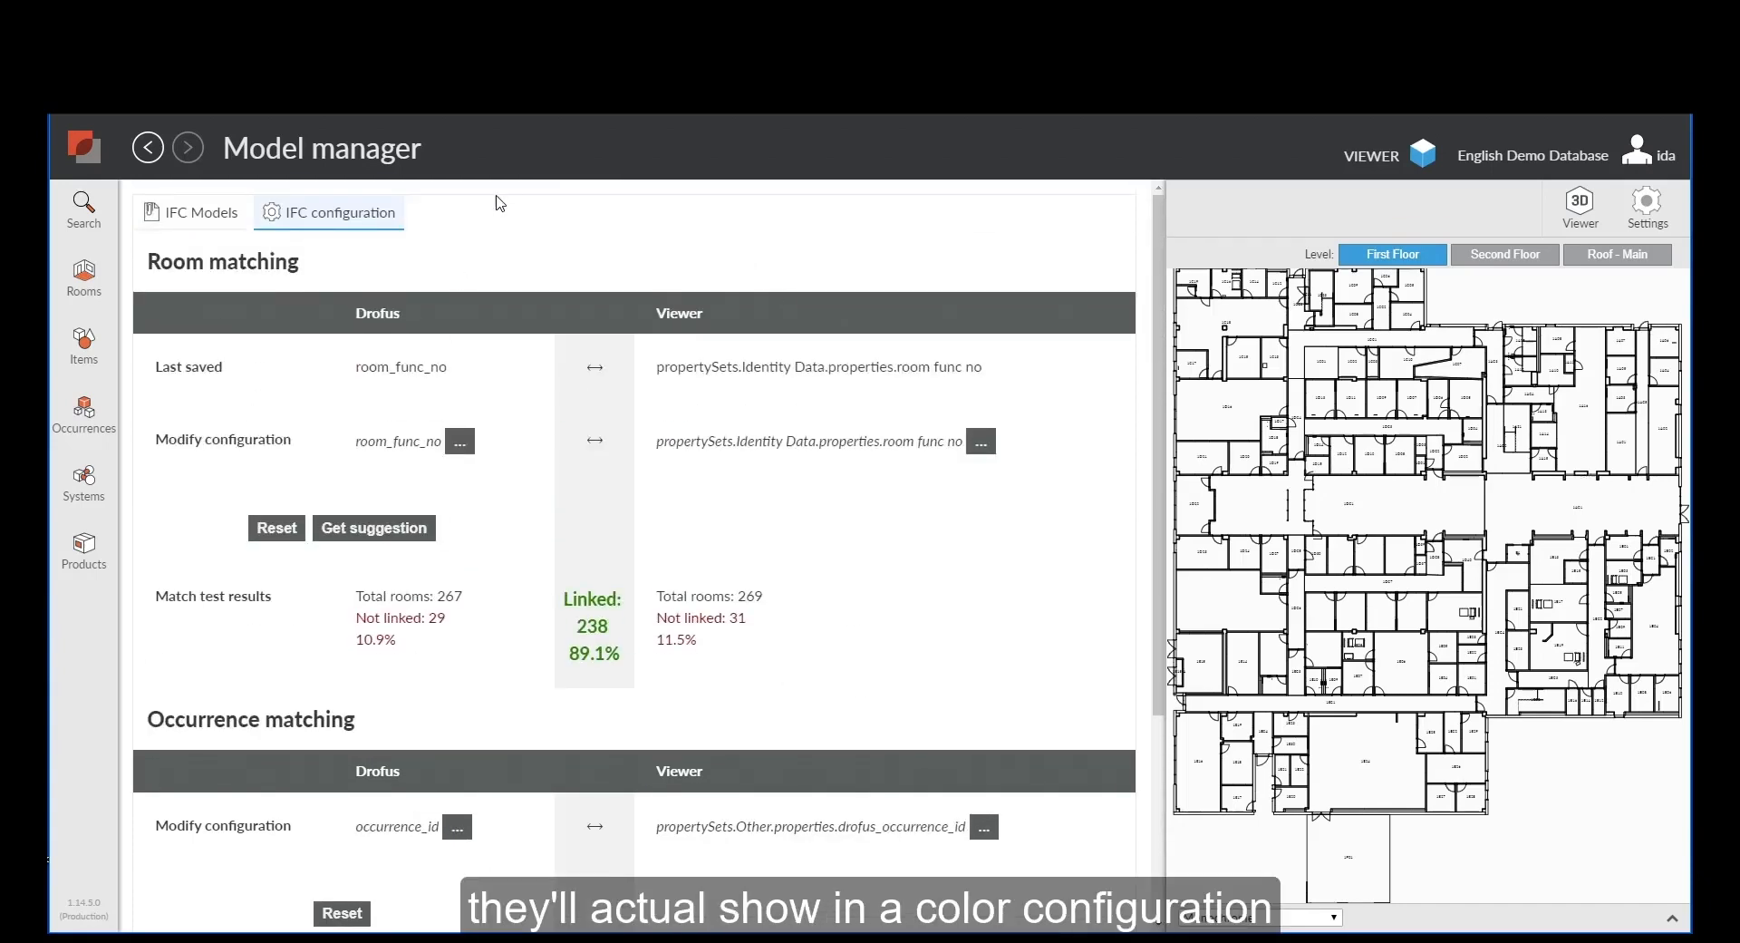
click(84, 276)
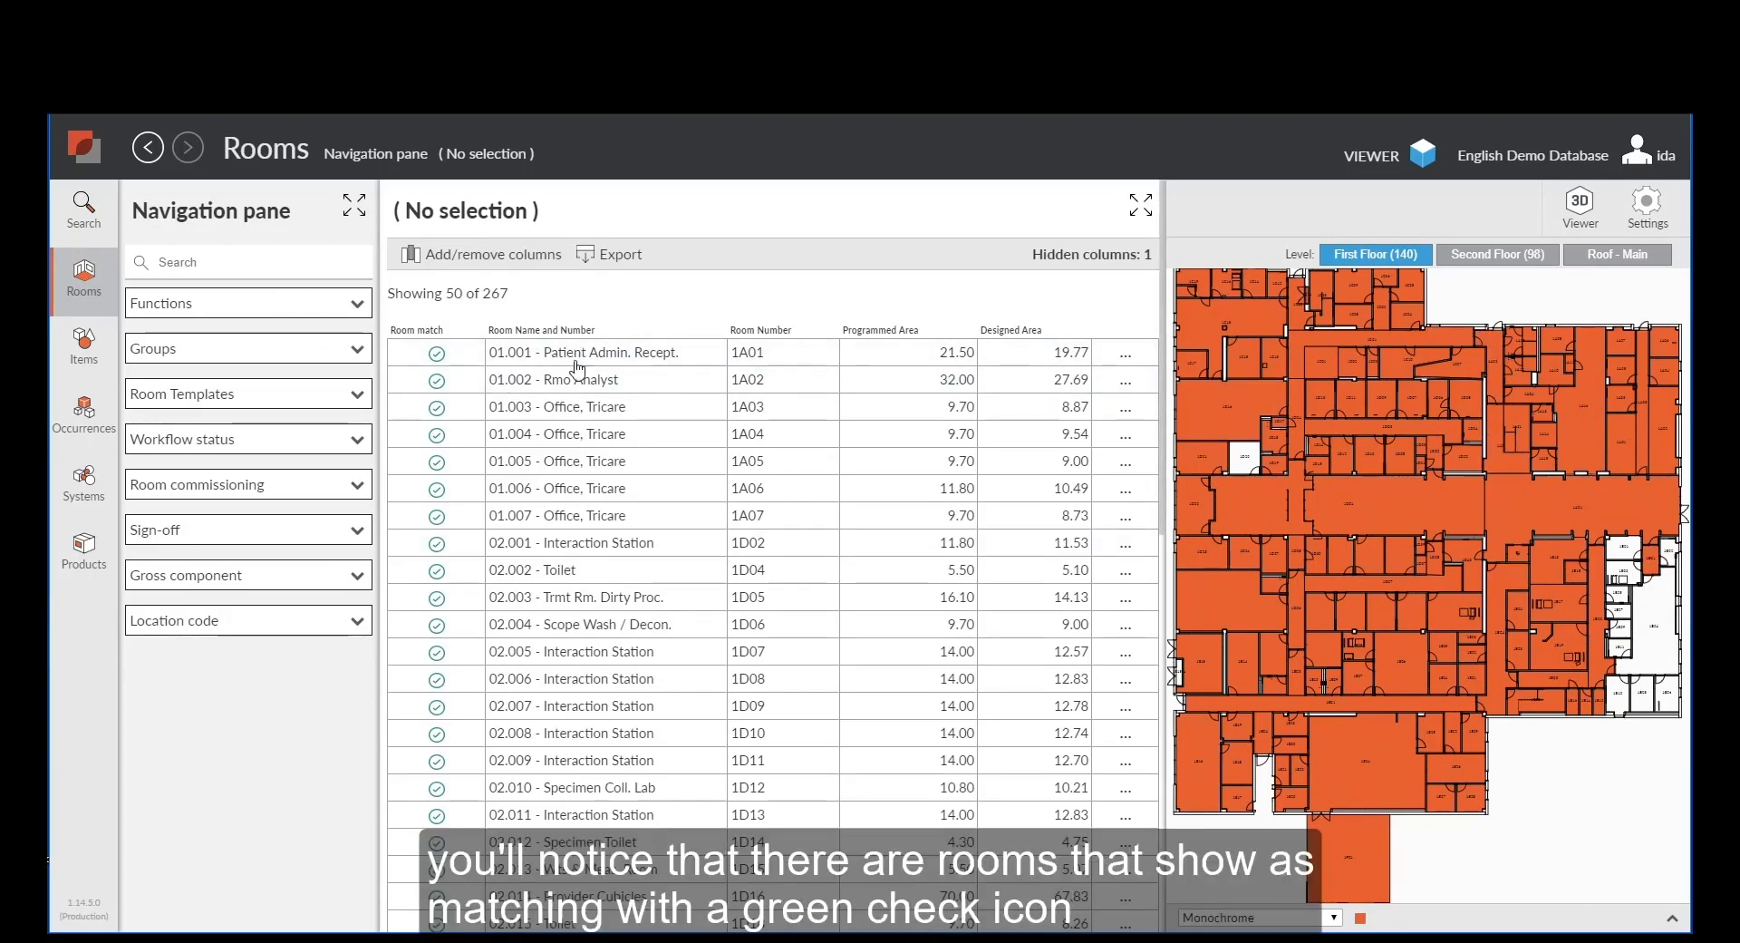
scroll(582, 743, down, 10)
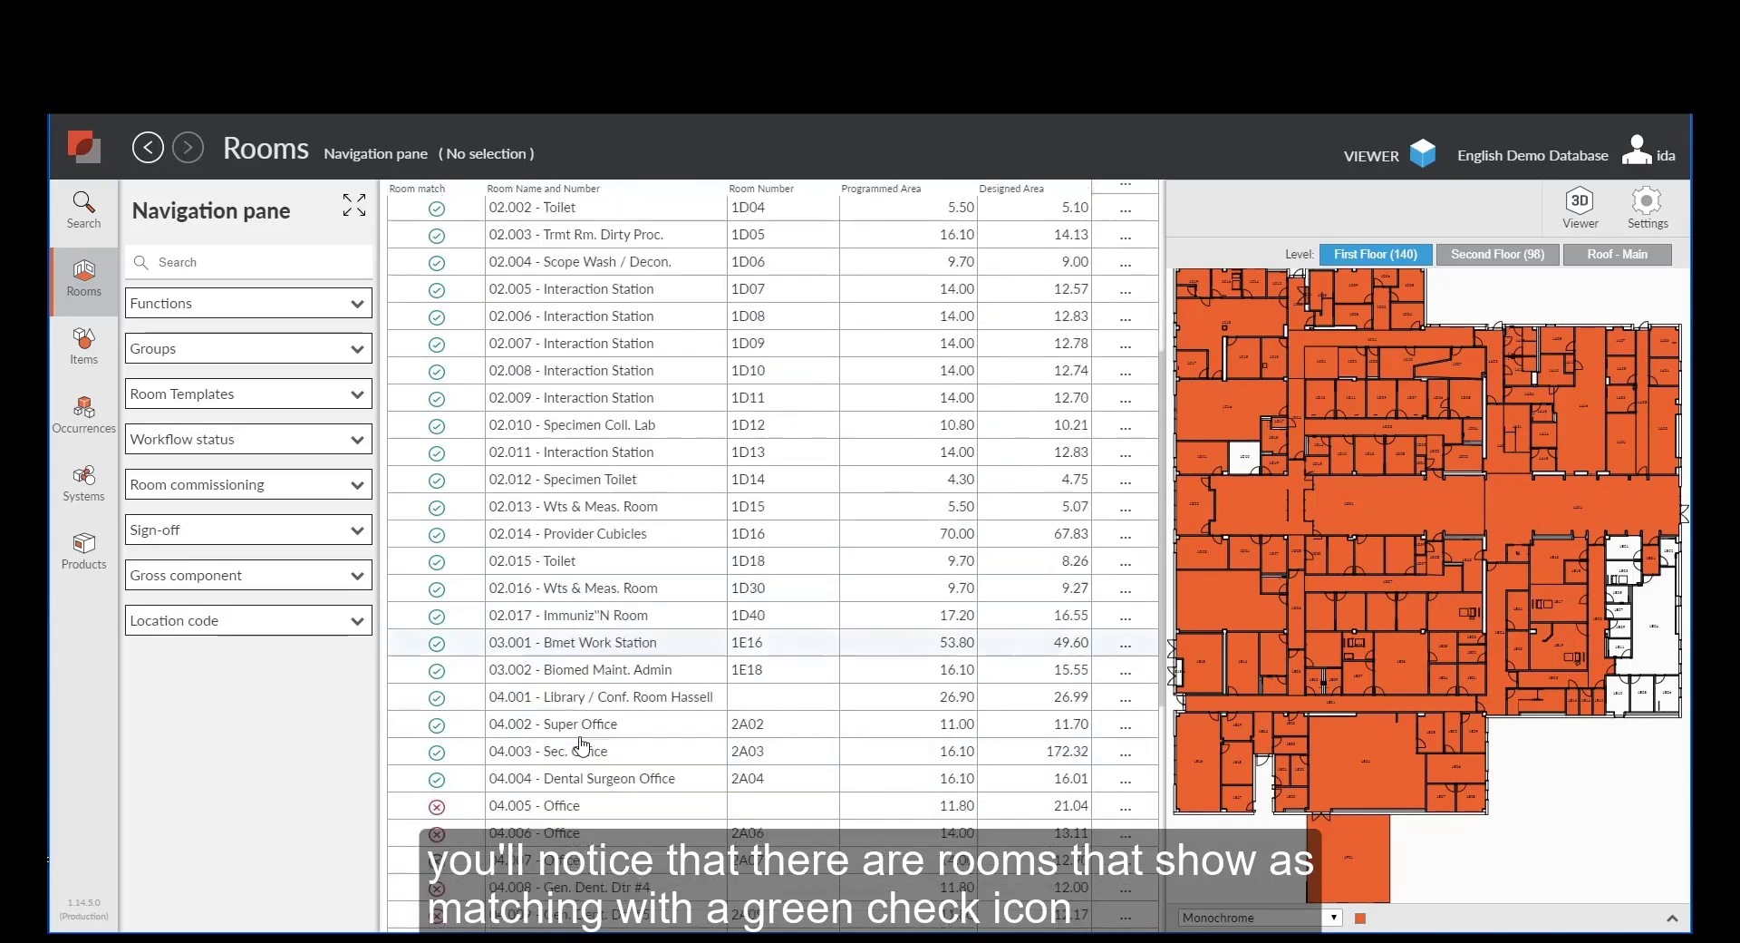
scroll(582, 743, up, 8)
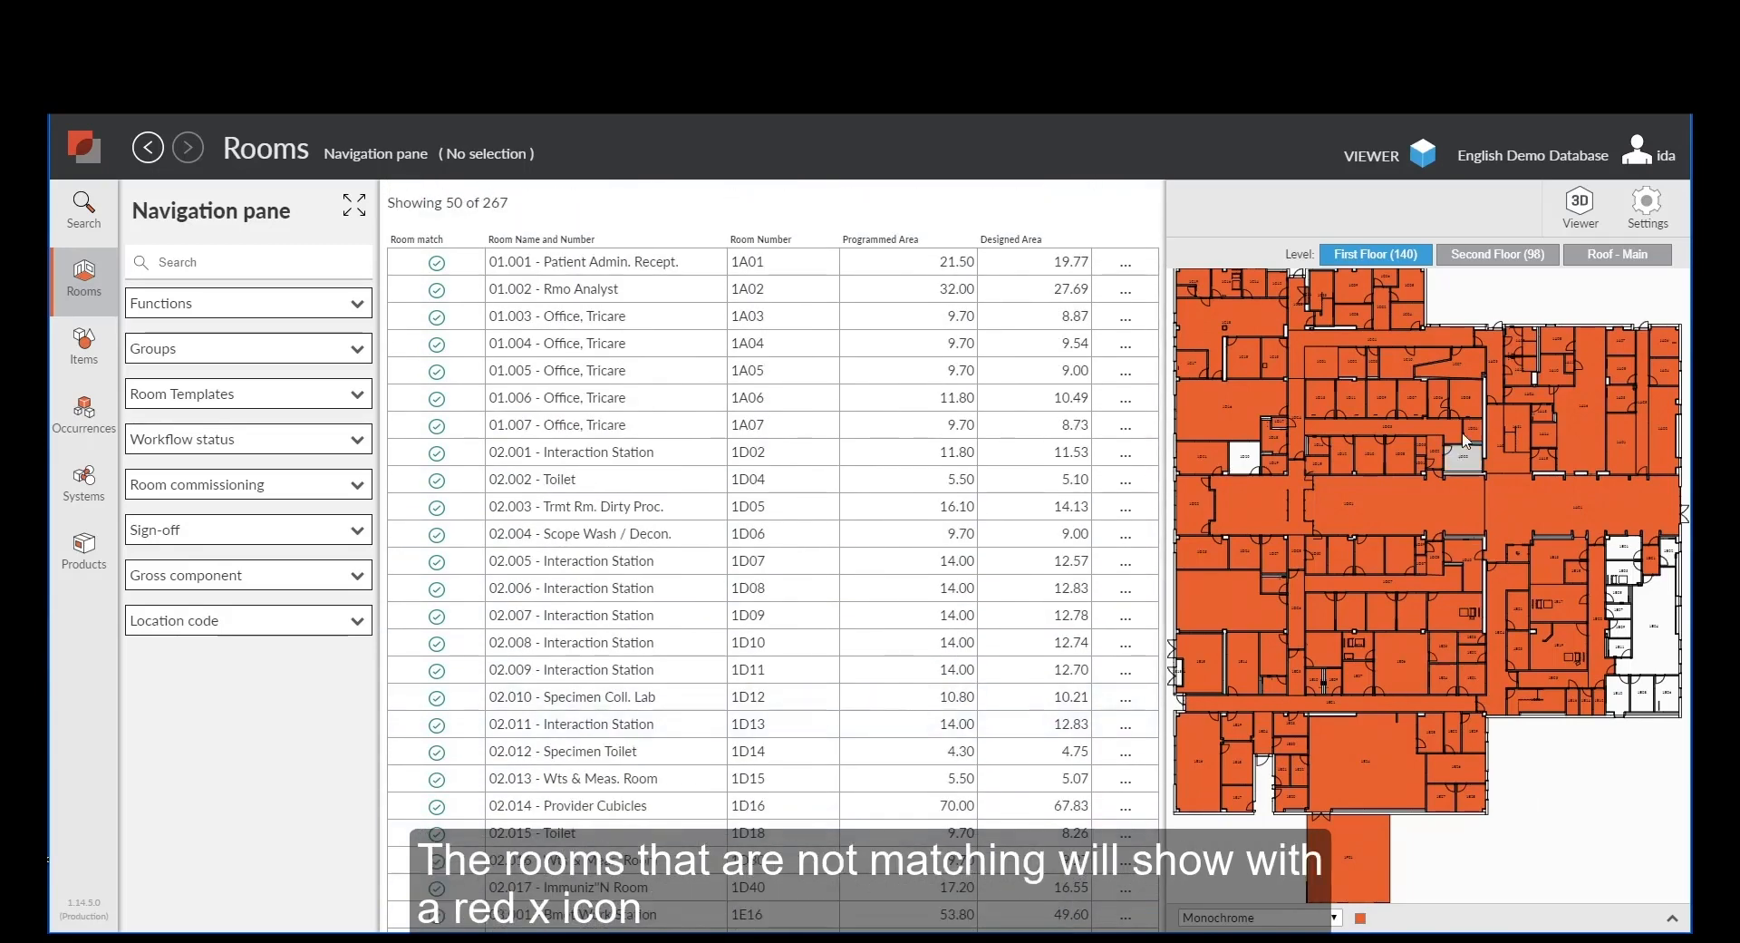
scroll(515, 595, down, 2)
scroll(515, 596, up, 3)
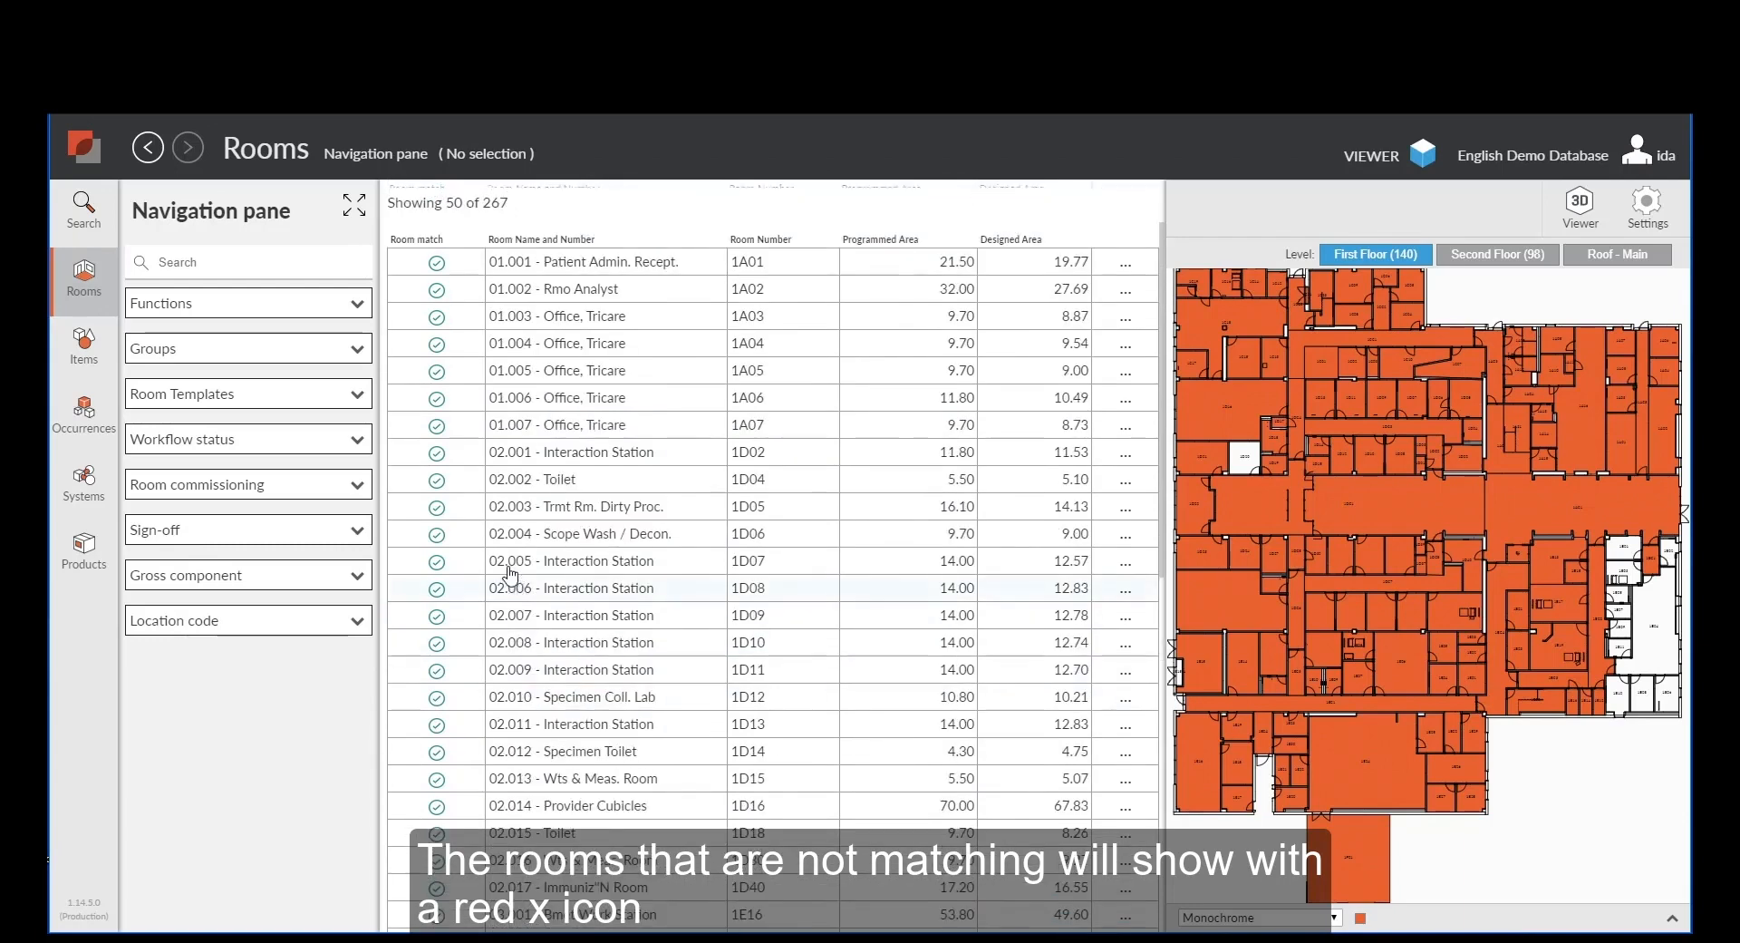
scroll(471, 571, down, 6)
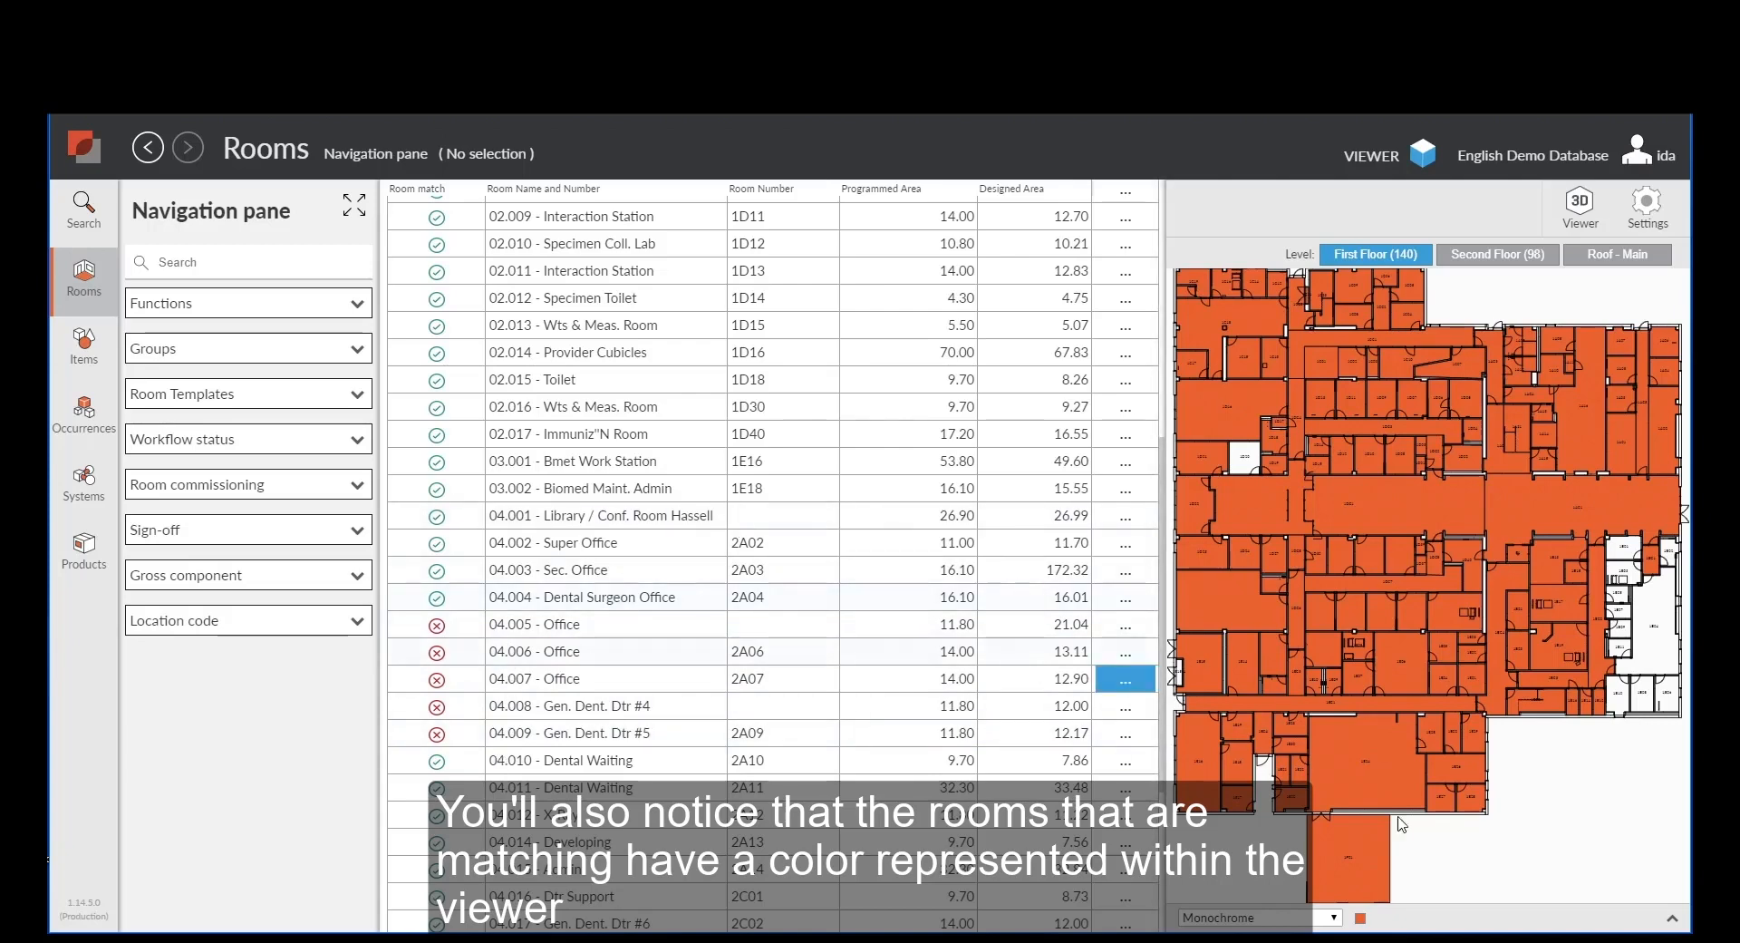
Color the rooms in the viewer by Function Structure and expand the color legend.
click(1334, 918)
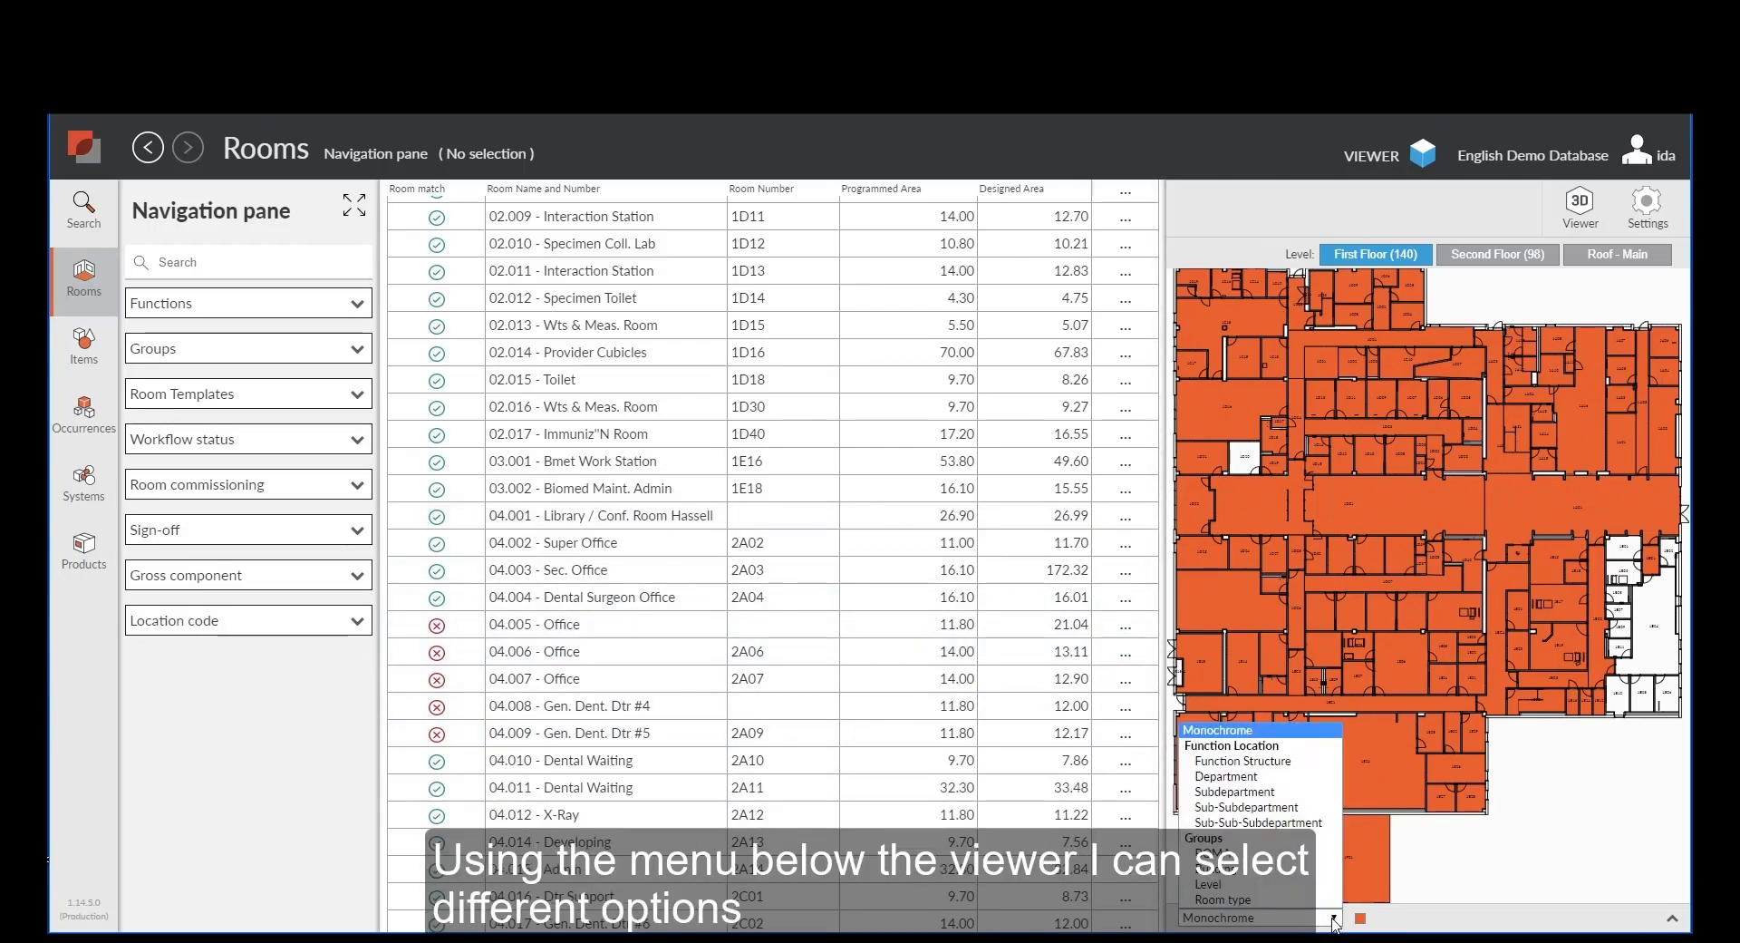
click(1276, 764)
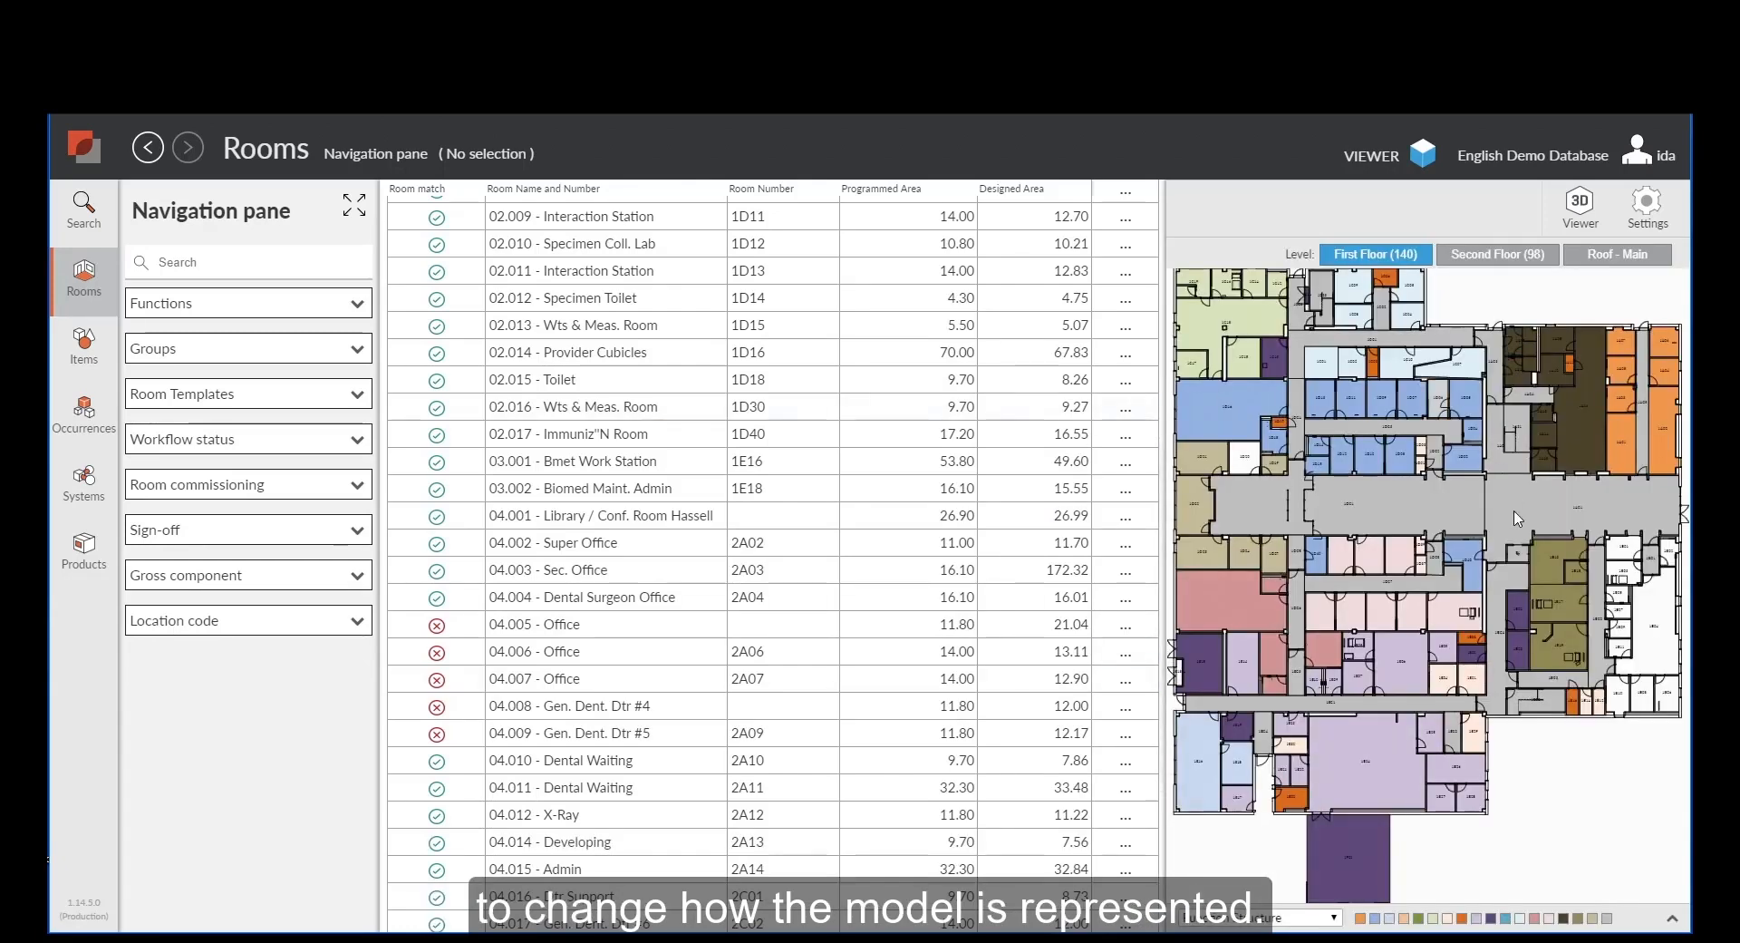
scroll(1526, 512, up, 1)
scroll(1525, 513, down, 3)
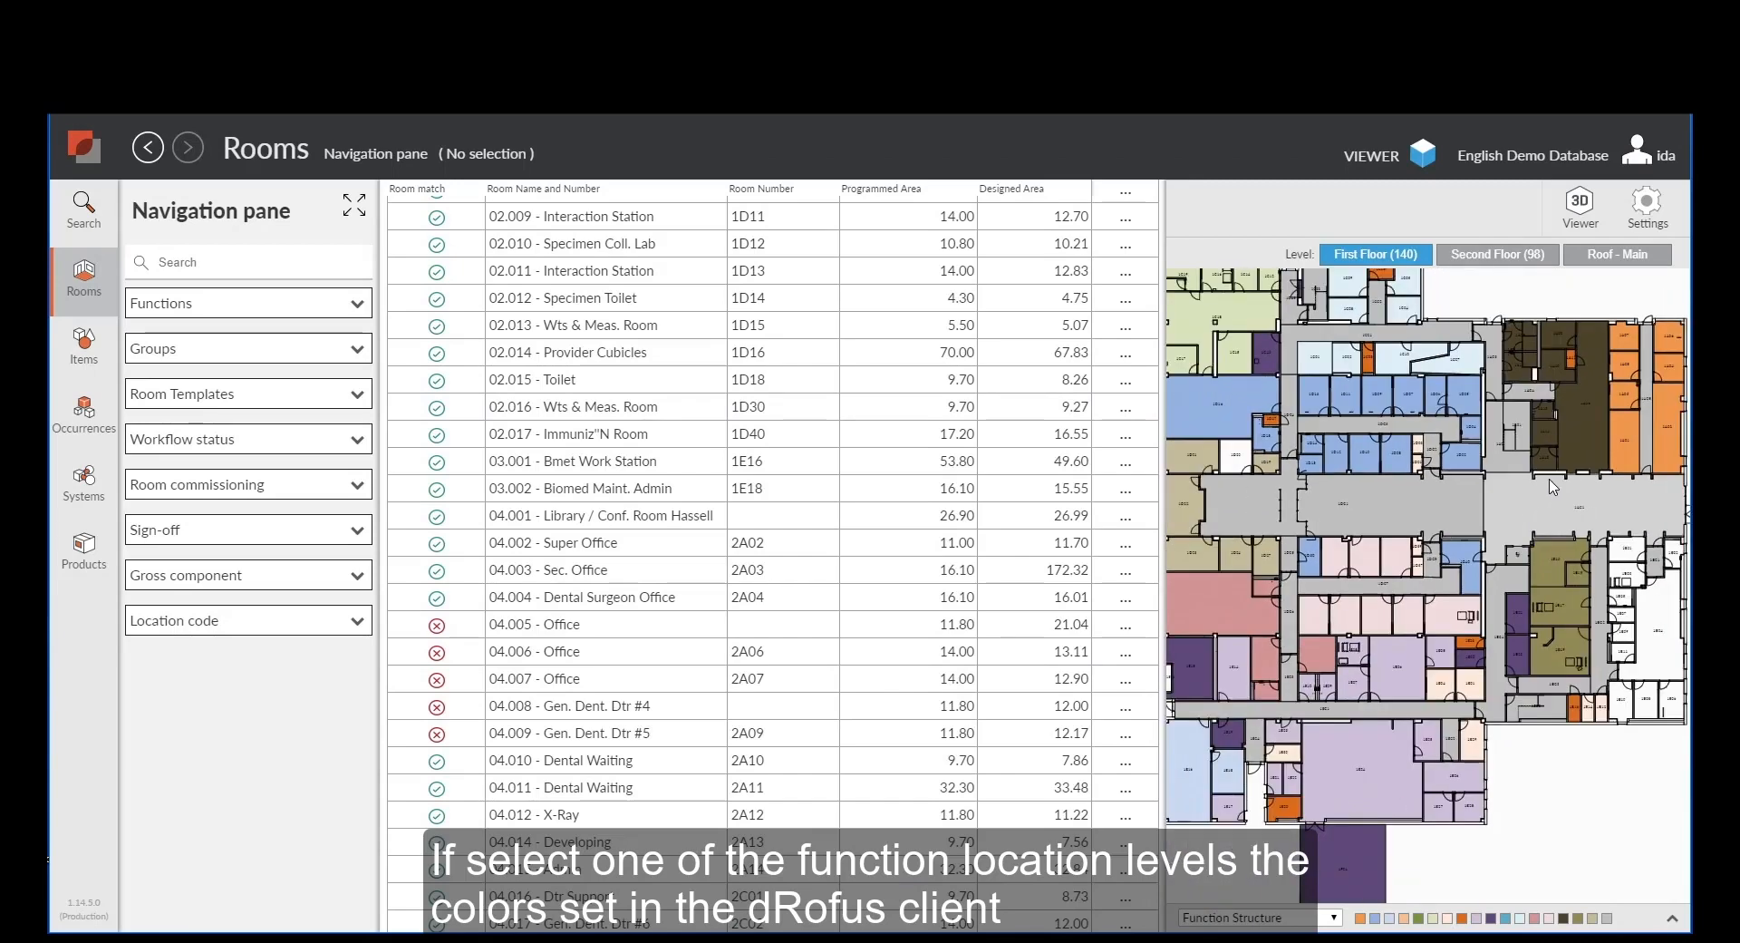
click(1469, 923)
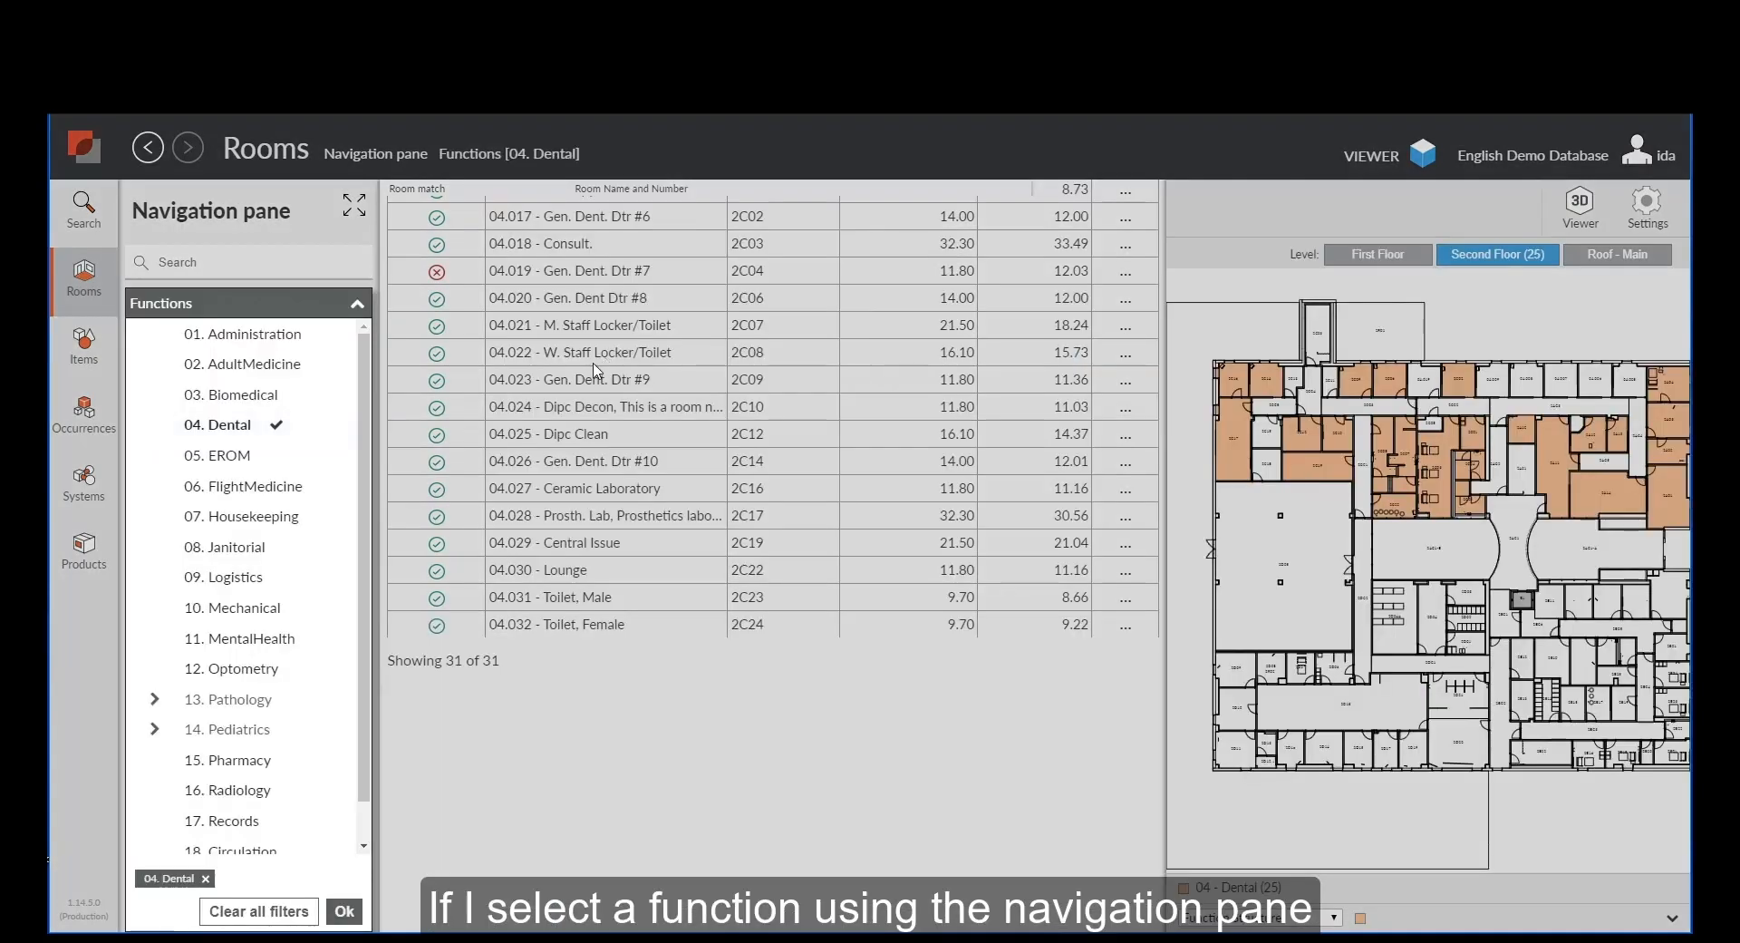
Filter the rooms list to the function 04. Dental with a Programmed Area greater than 20.
click(344, 912)
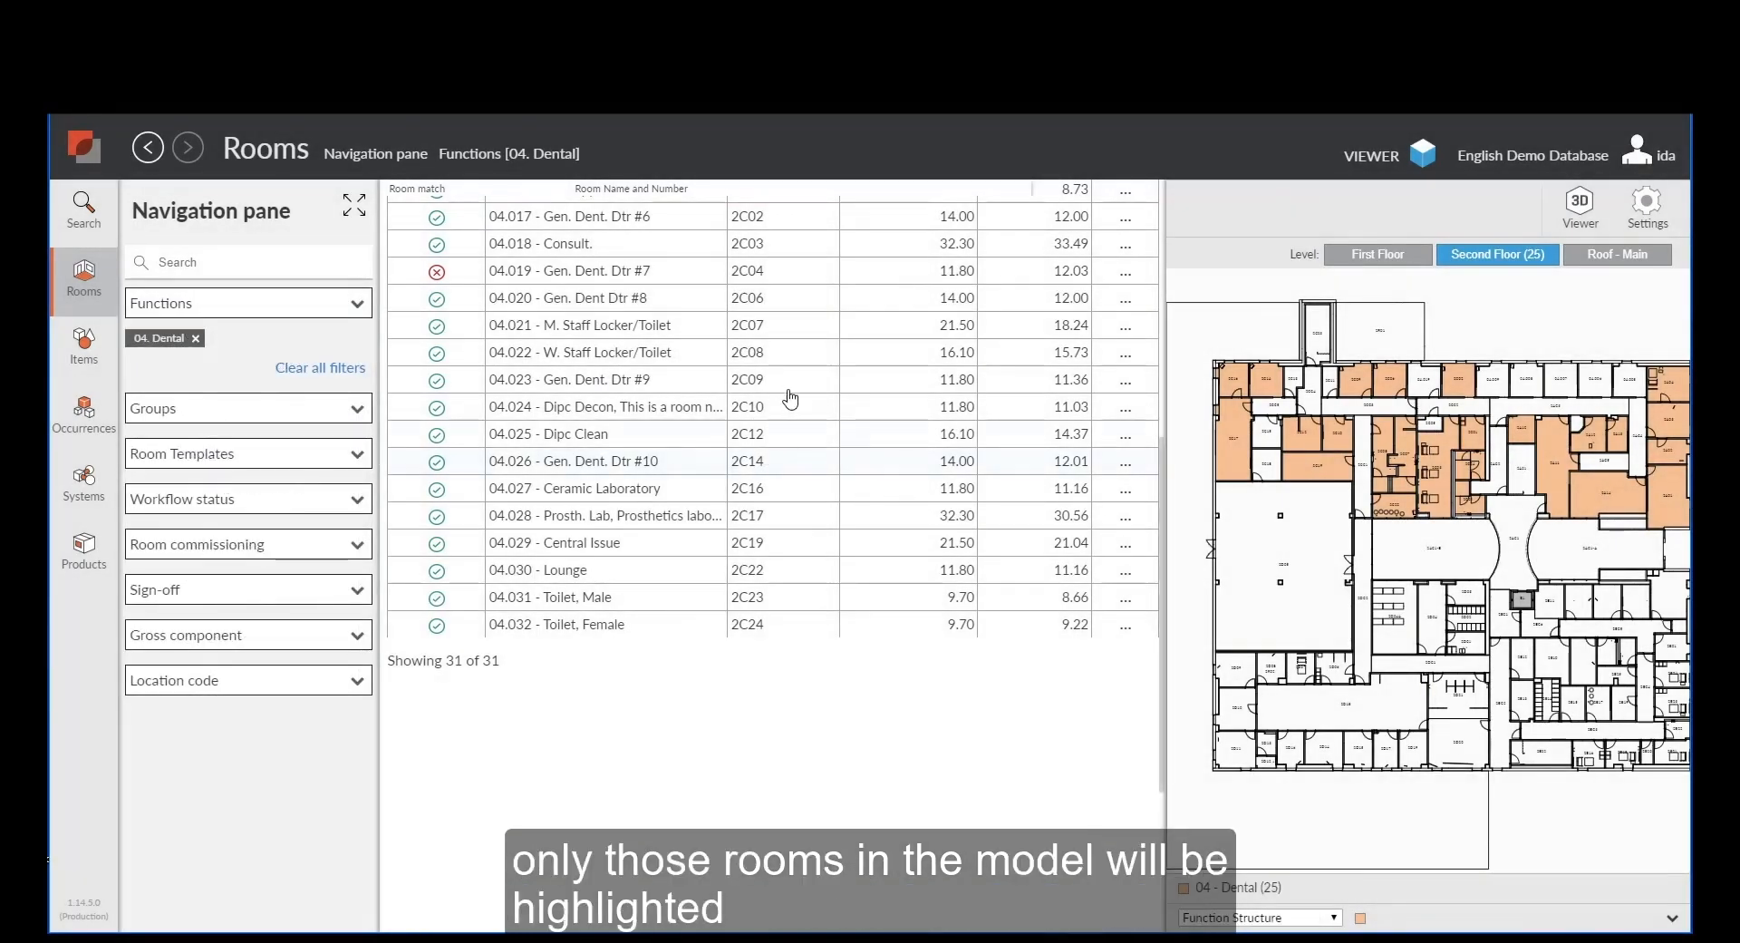
scroll(754, 399, up, 5)
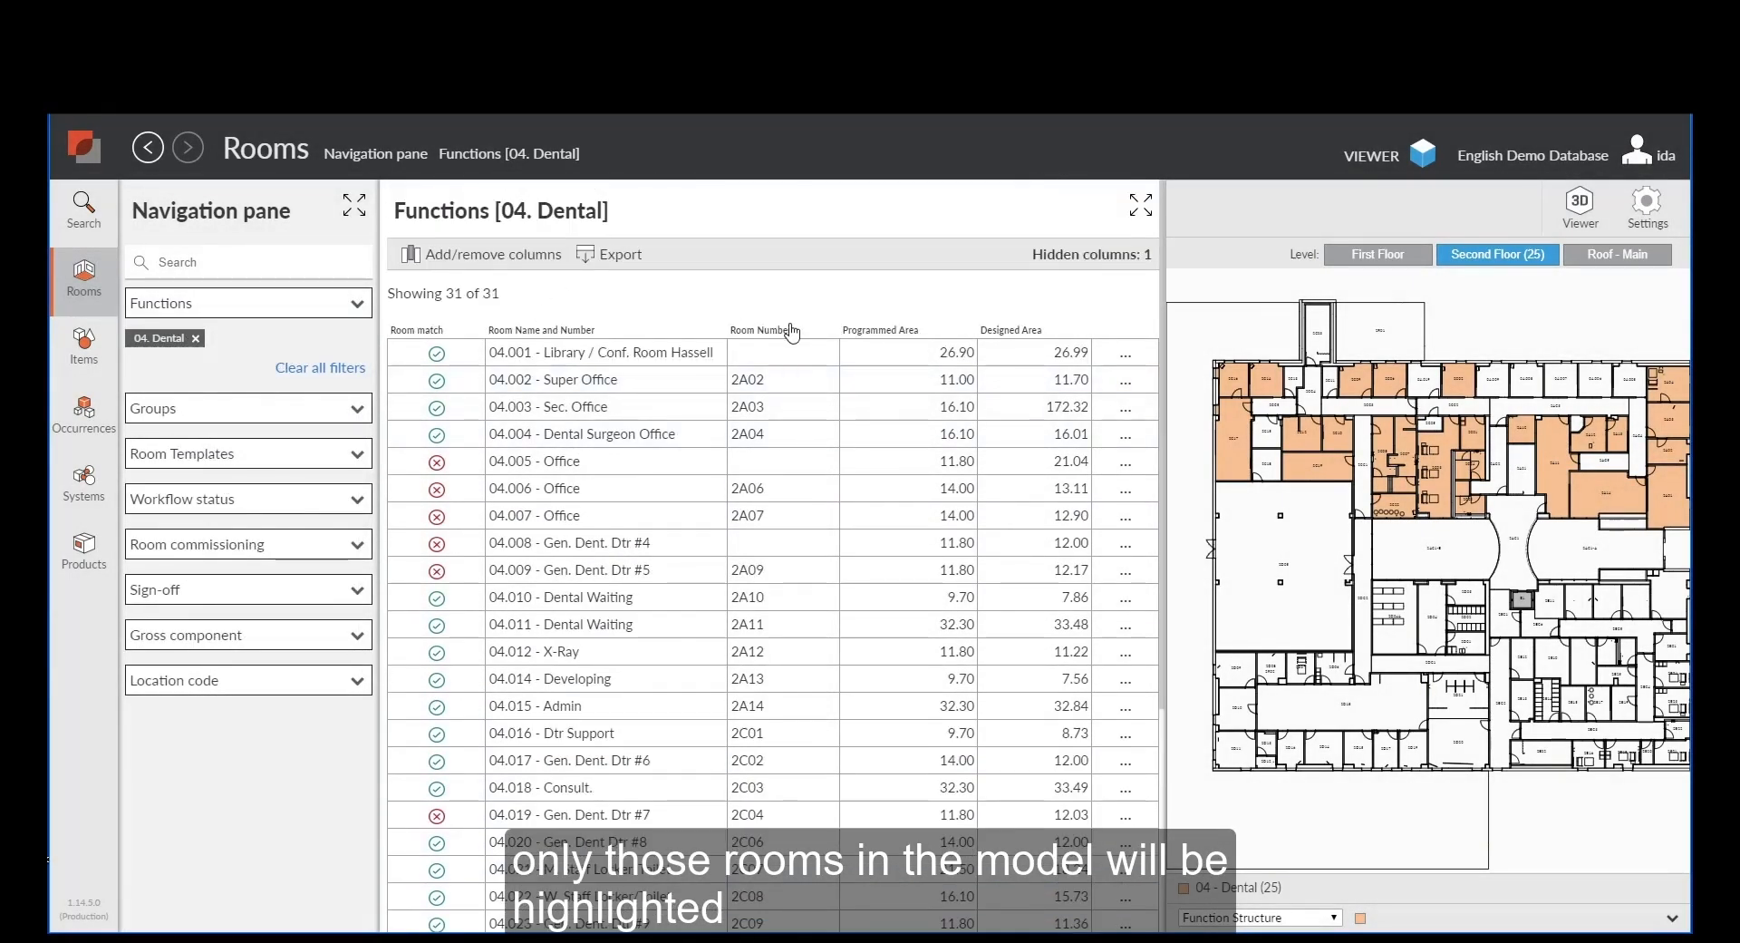
click(880, 330)
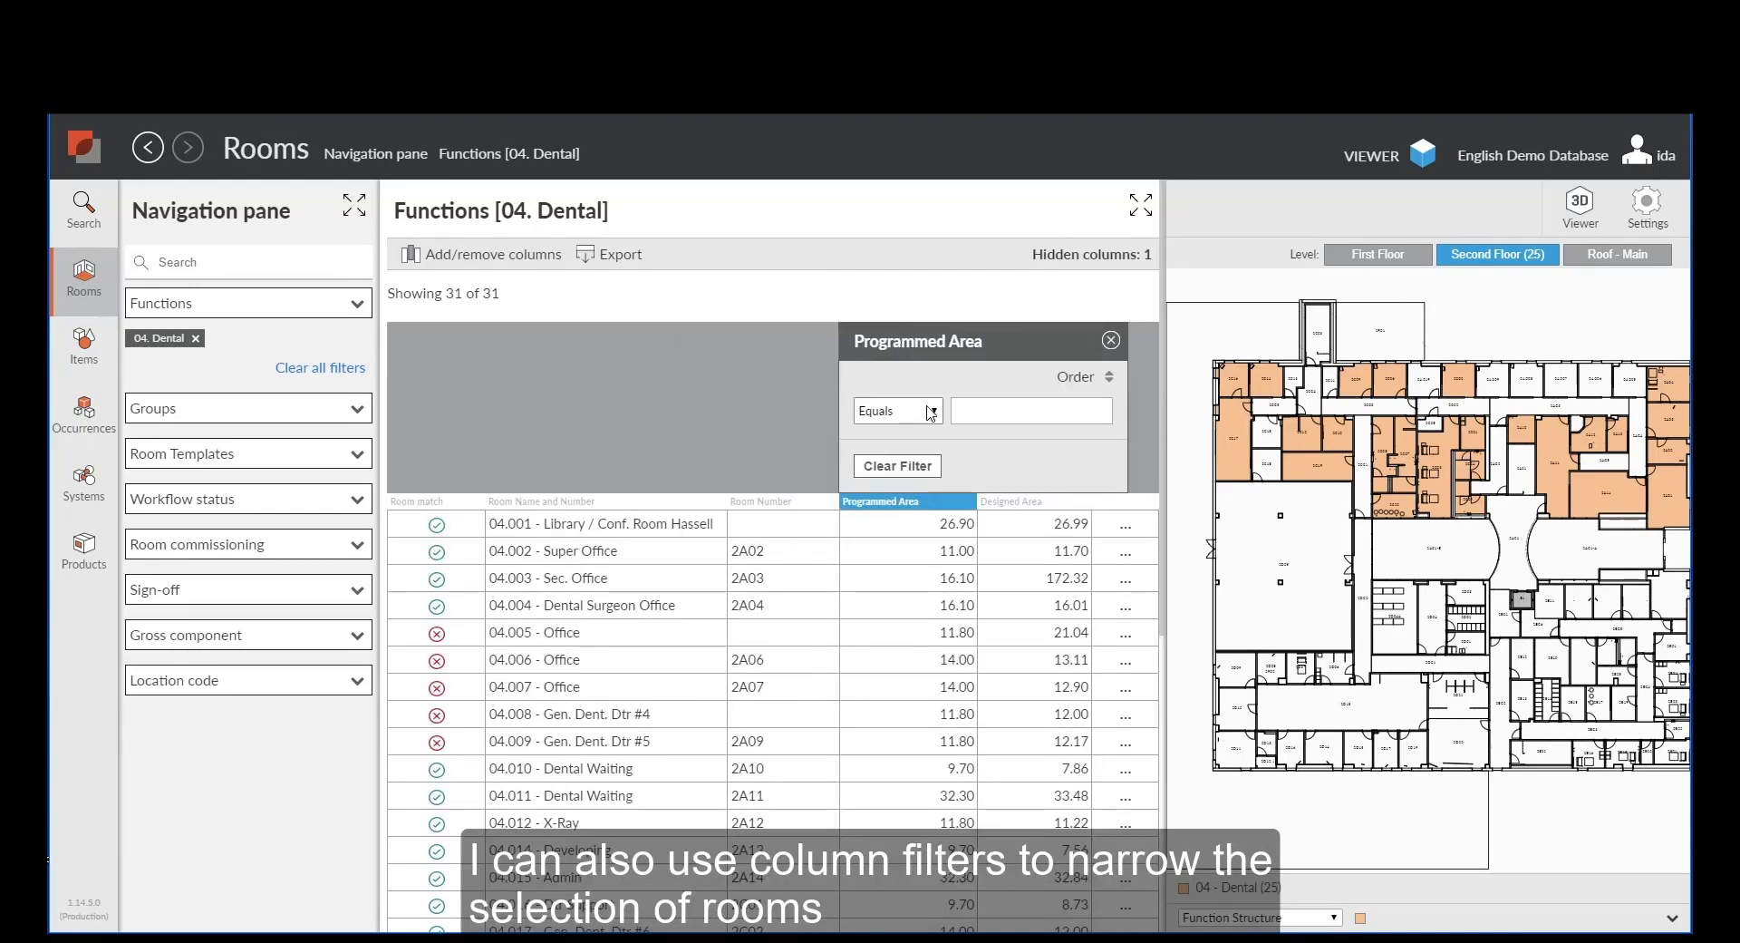
click(897, 411)
click(907, 464)
click(1008, 411)
text(20)
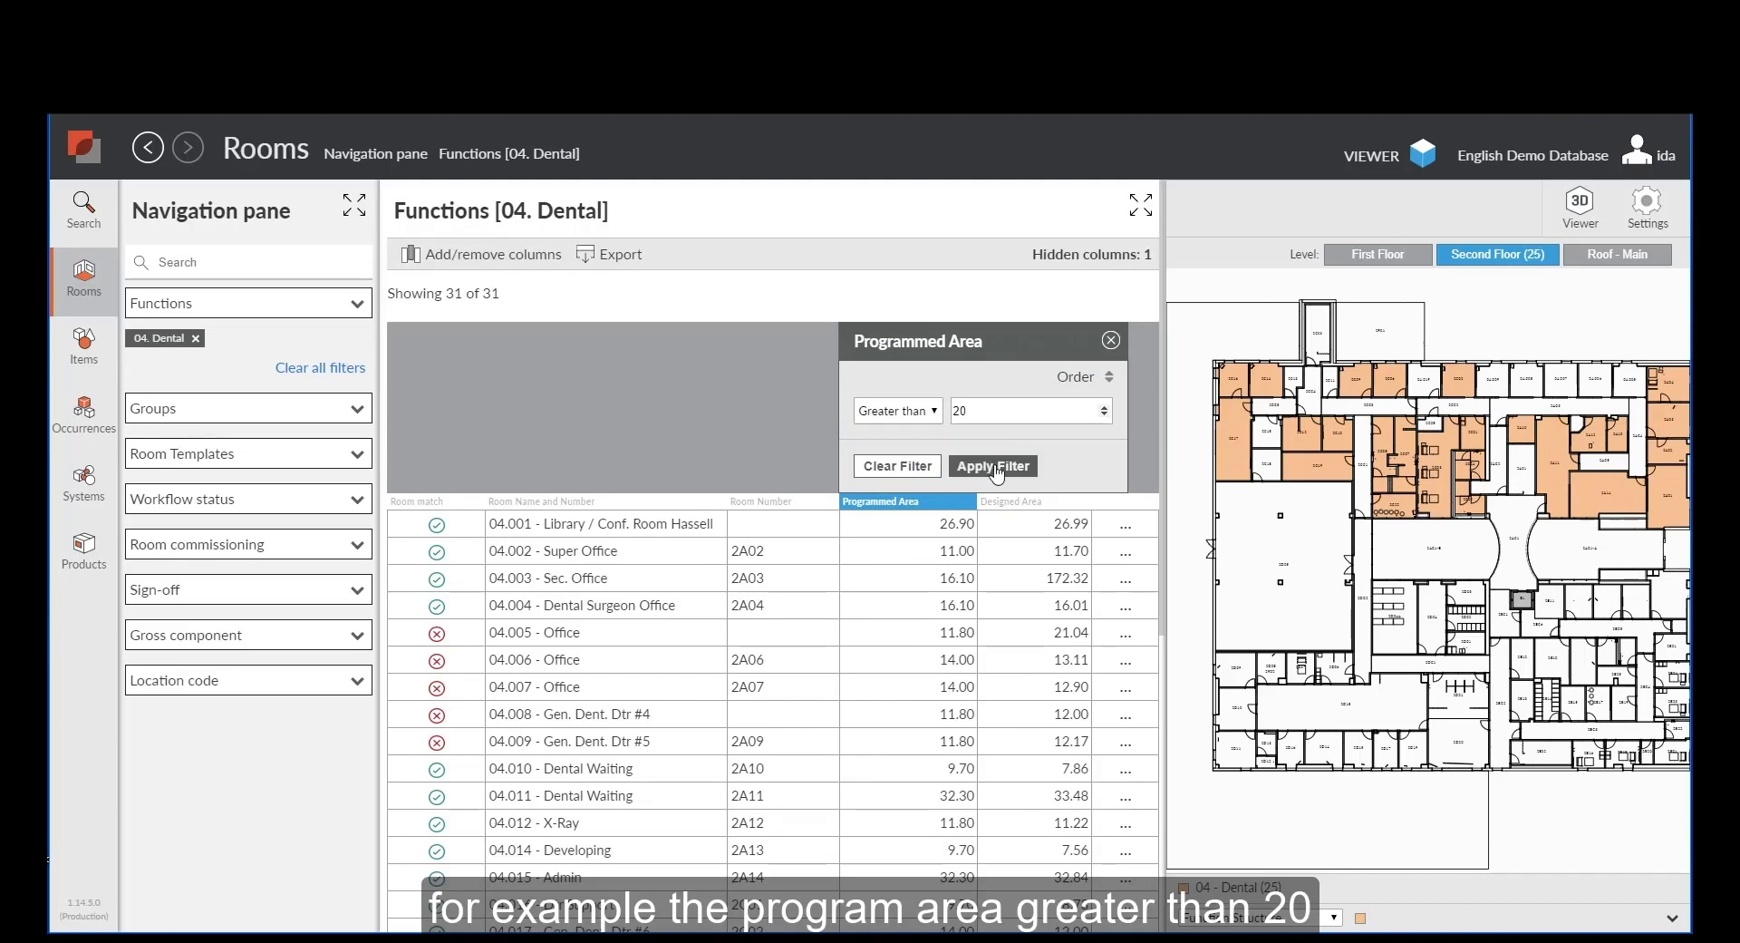
click(995, 469)
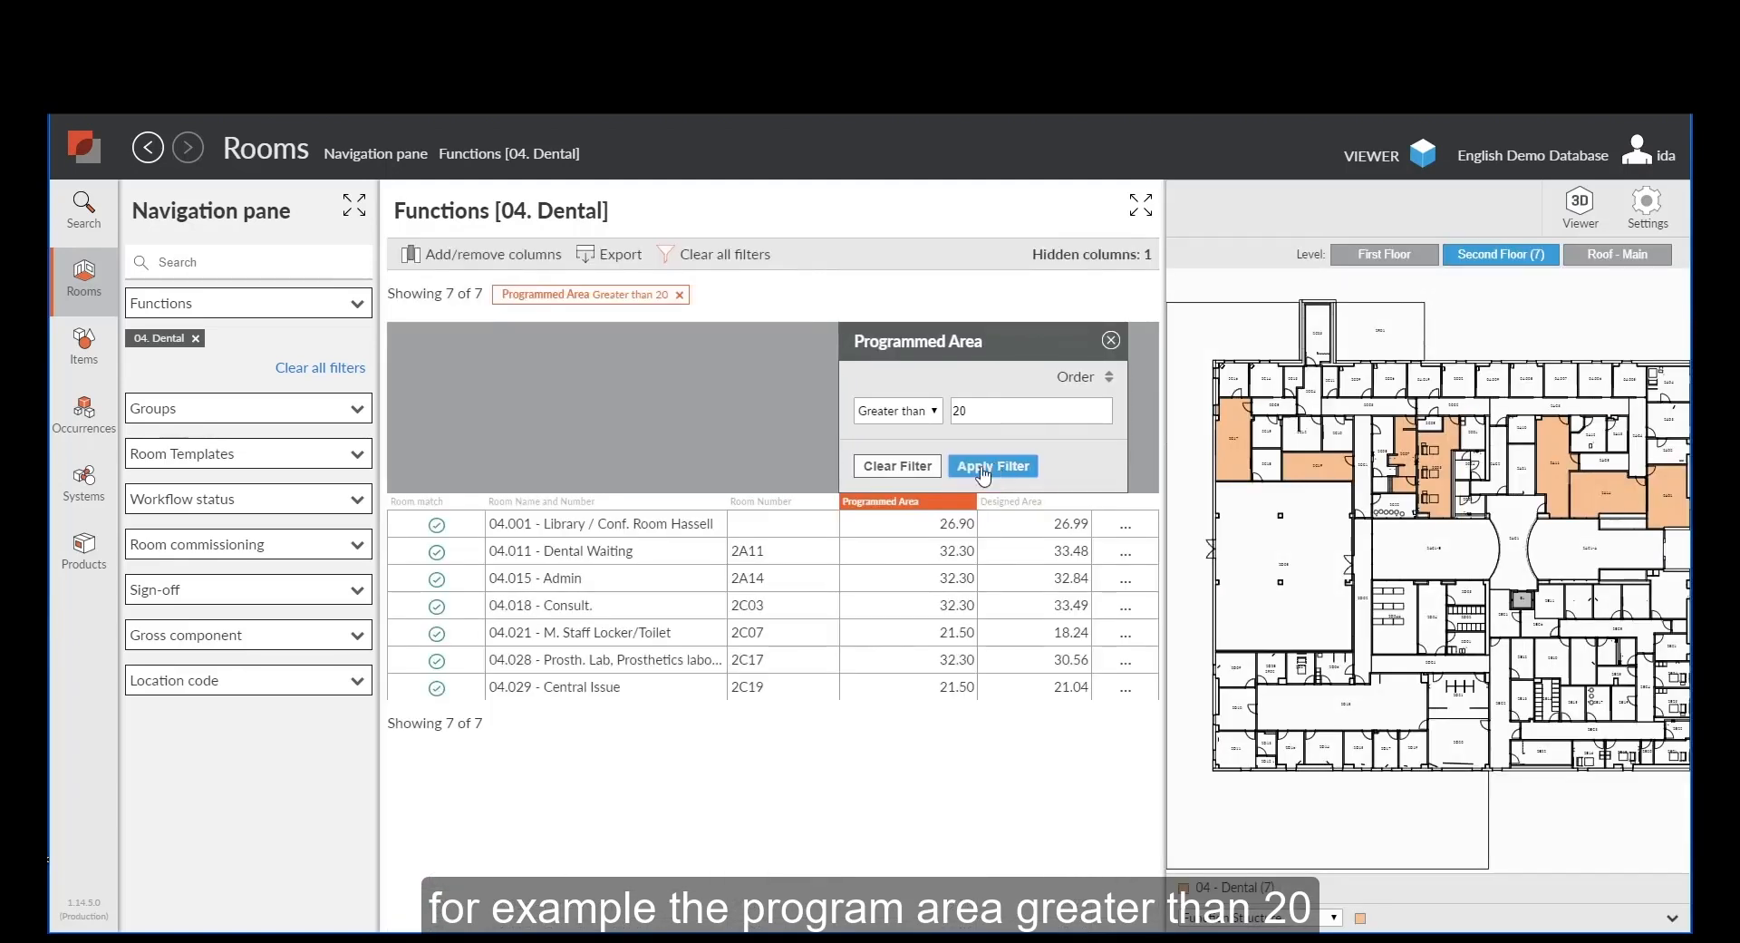
click(1112, 341)
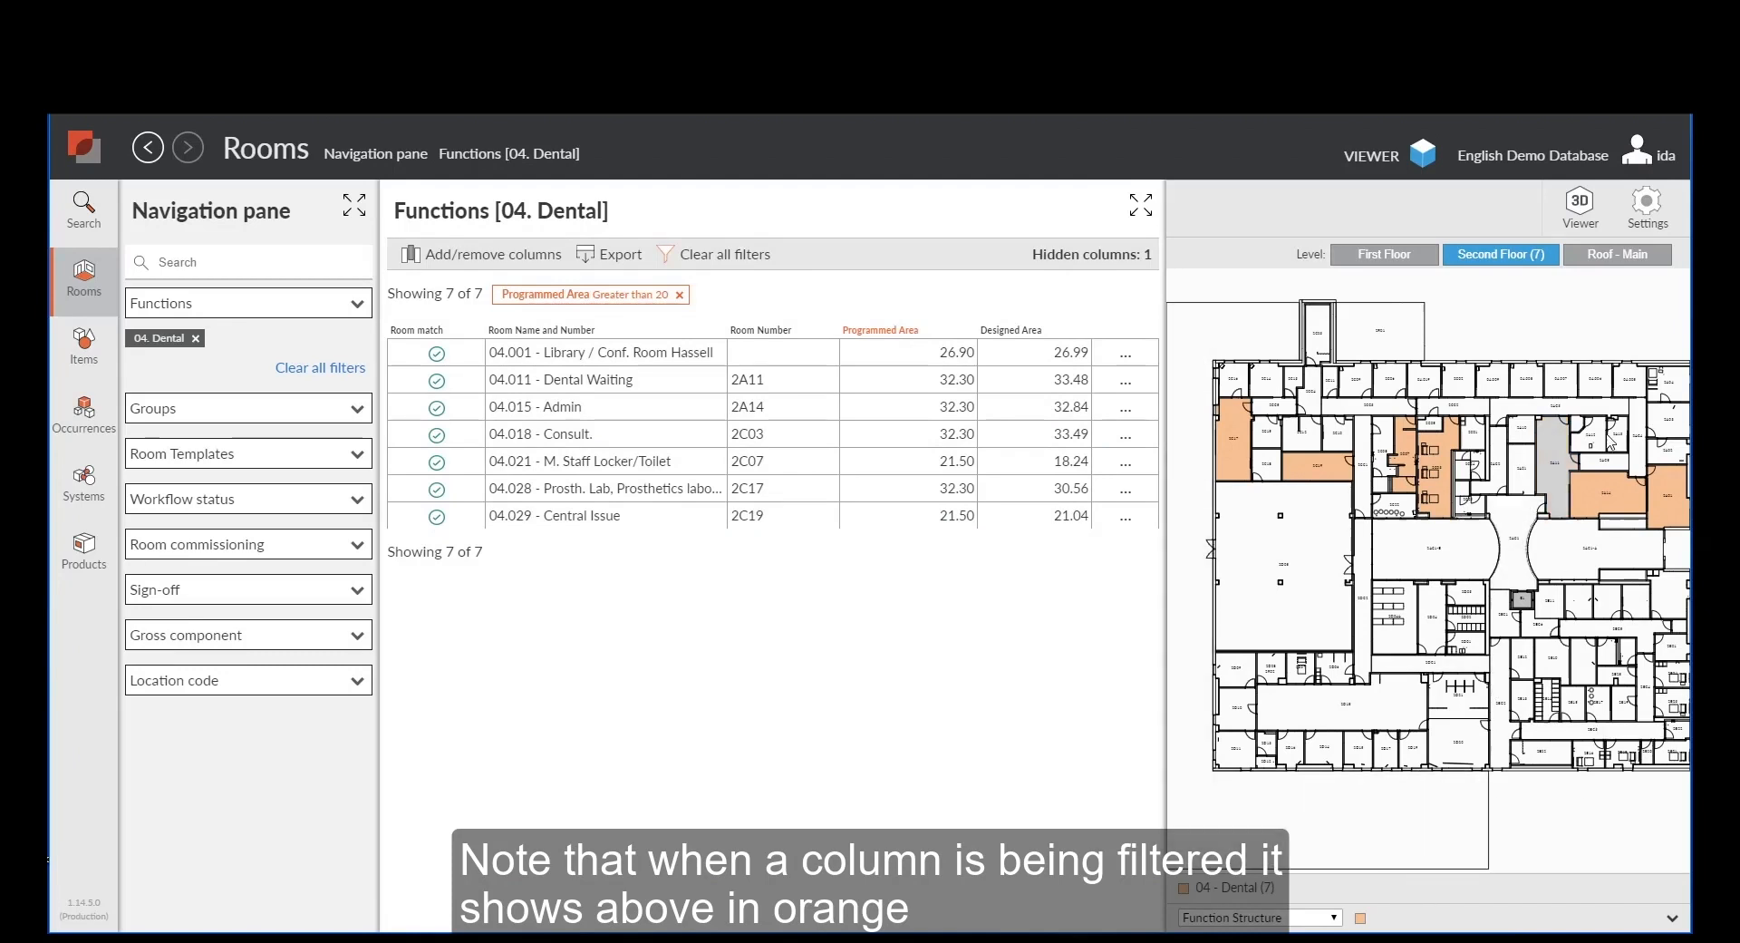
Select room 04.018 - Consult. on the second-floor plan, open its details, and review its properties and room data.
click(1430, 469)
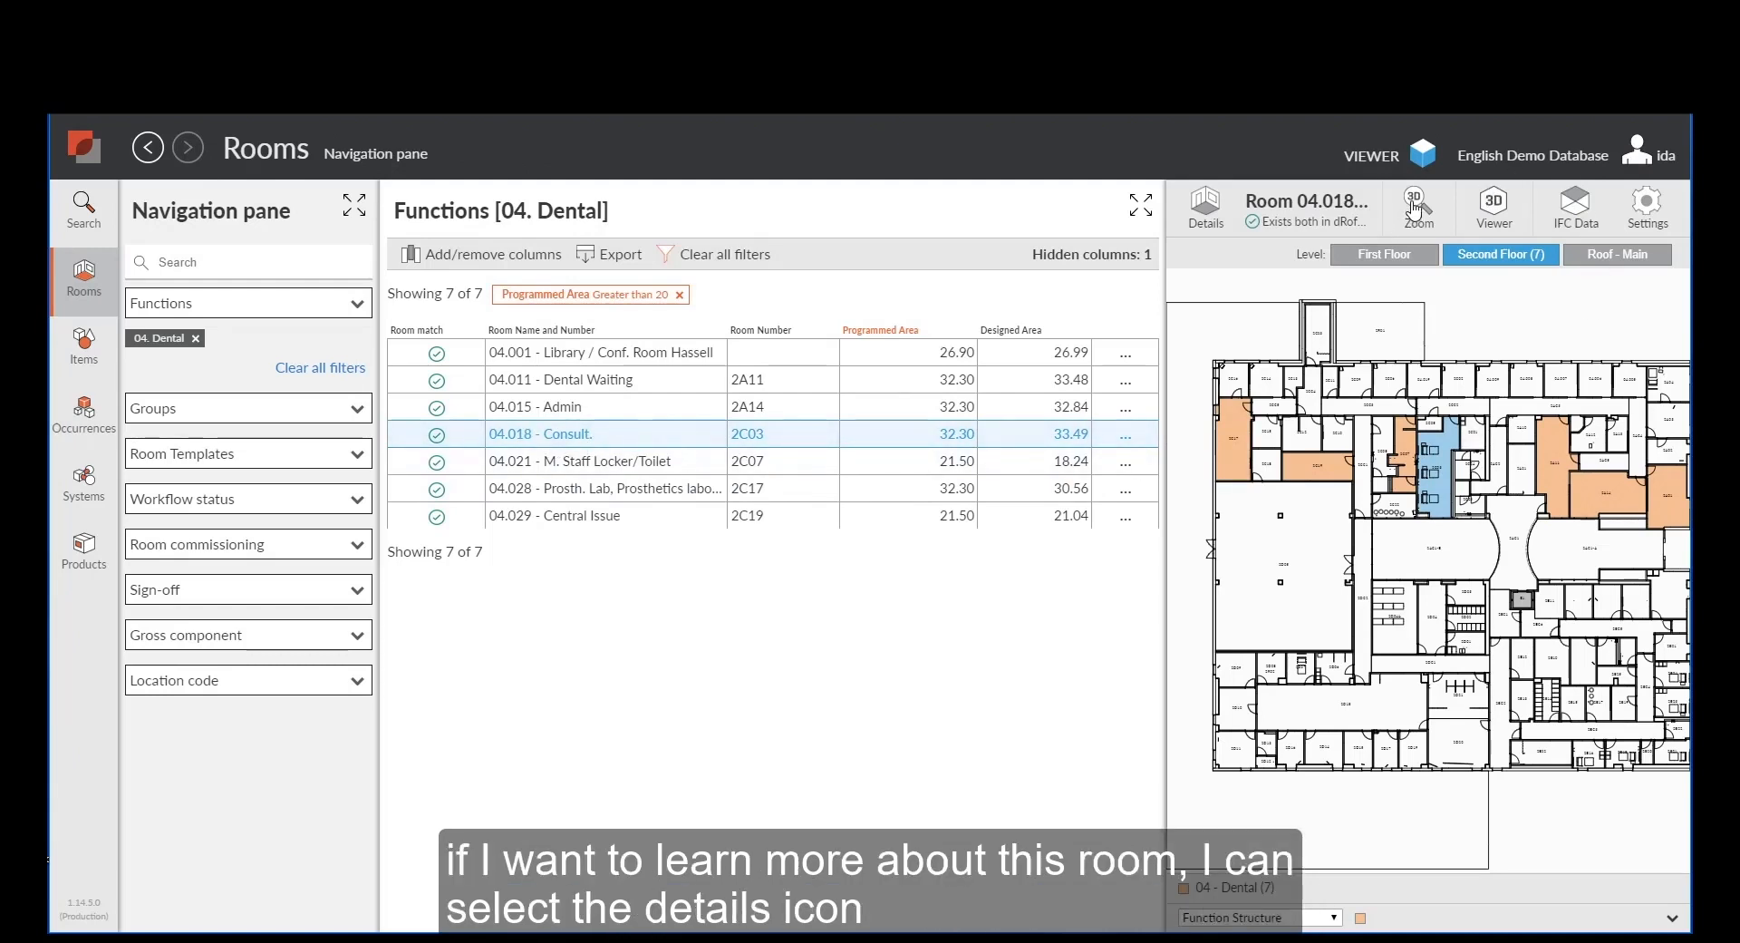
click(1205, 210)
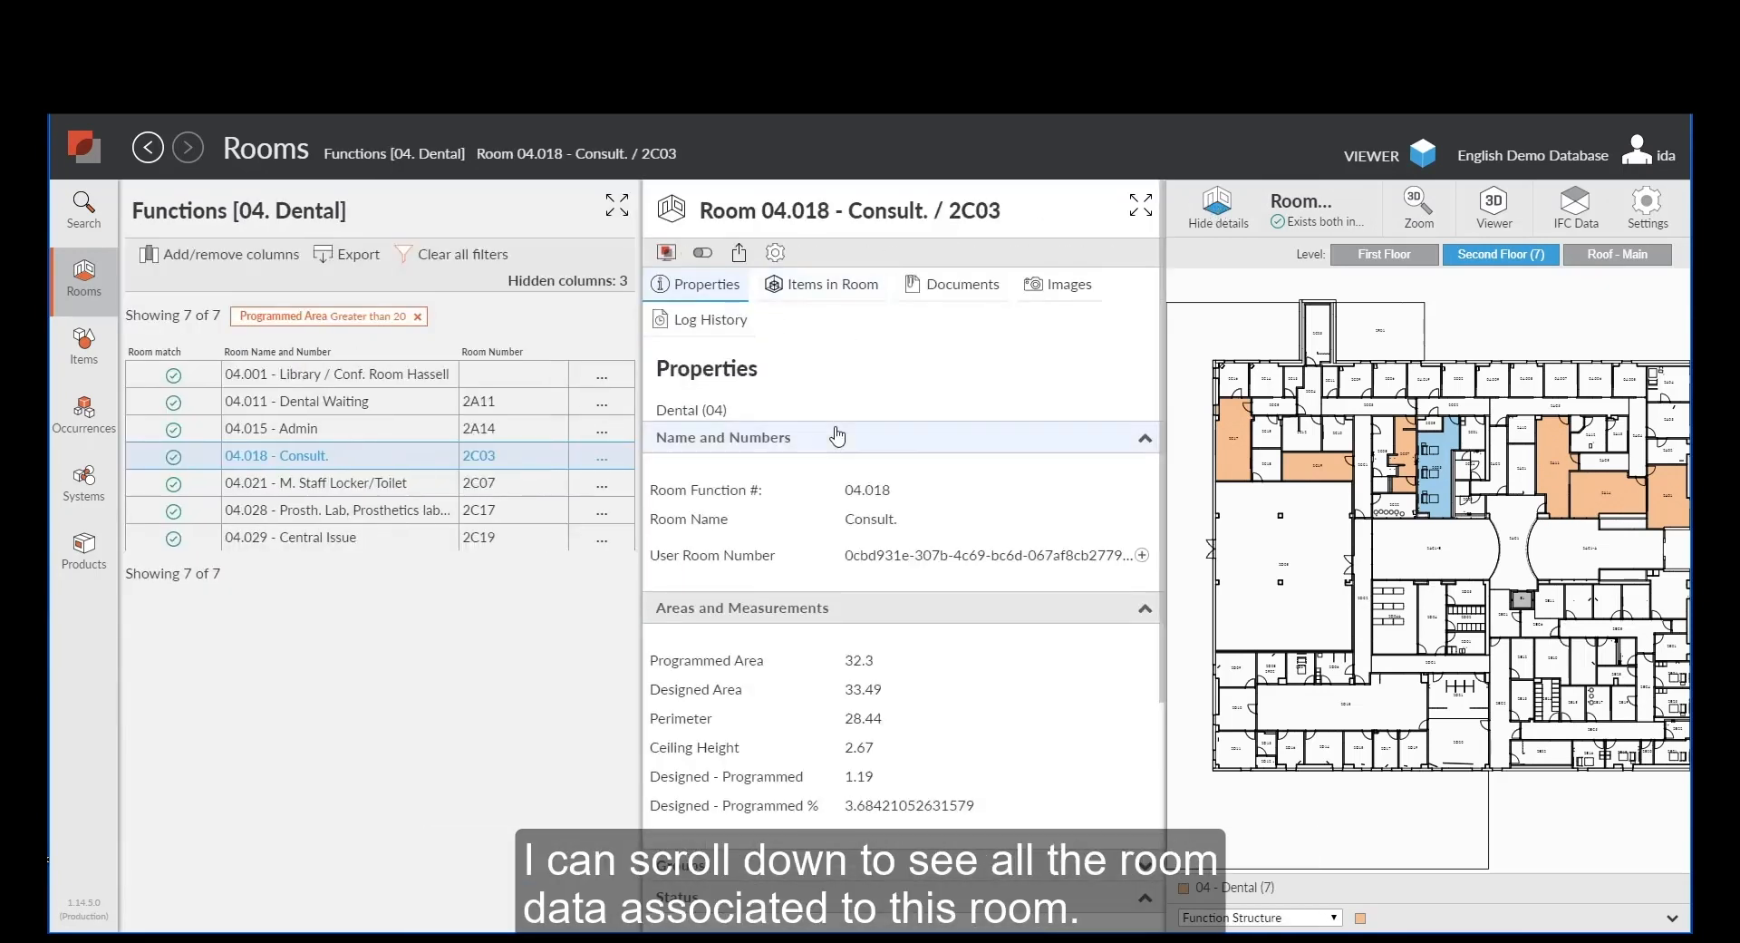
scroll(965, 508, down, 4)
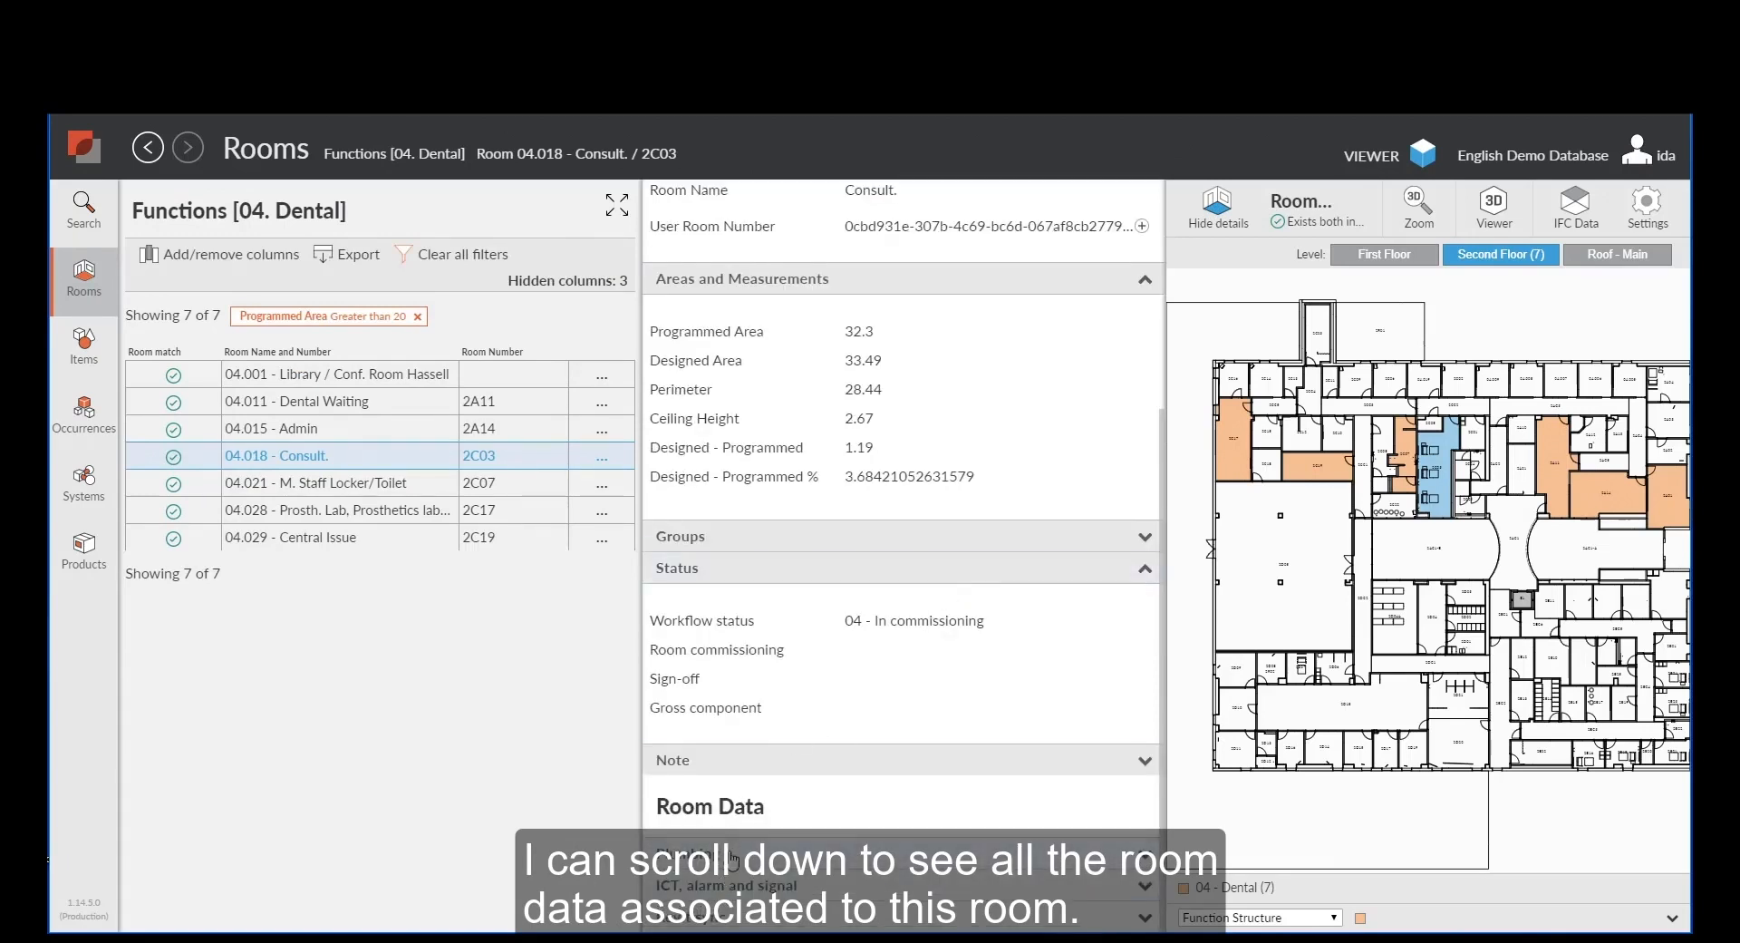
scroll(861, 829, down, 2)
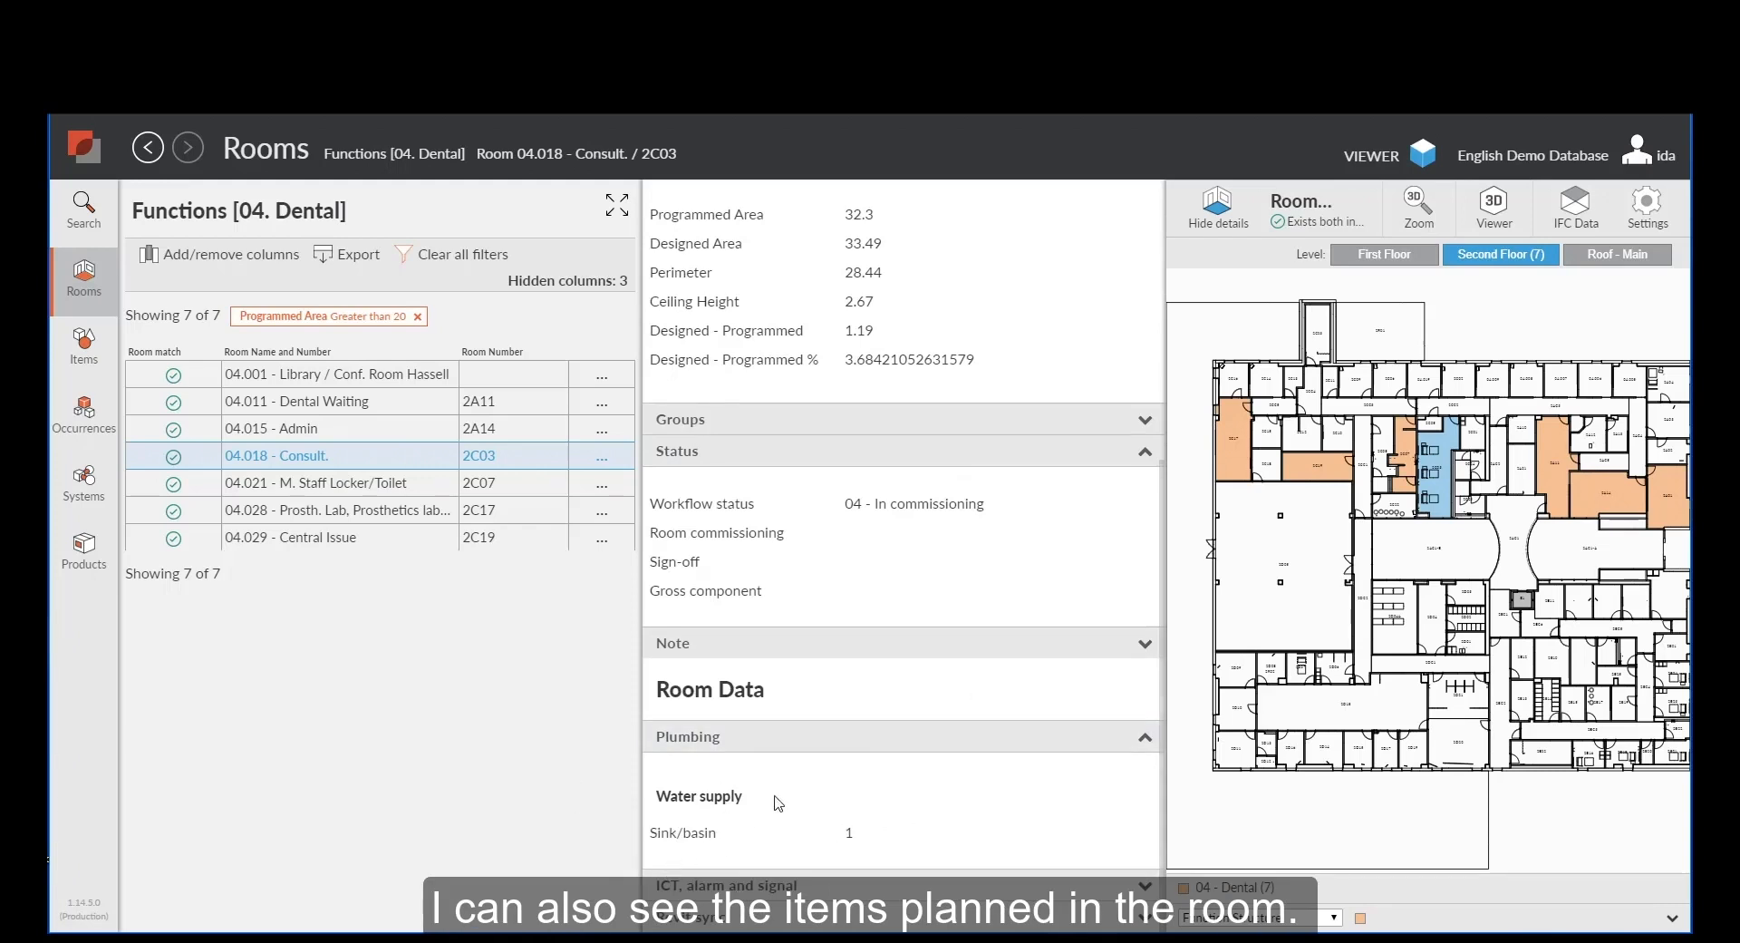
scroll(867, 696, up, 5)
List the items in room 04.018, zoom to the room in 3D, and highlight the medicine trolleys and adult hospital beds.
click(835, 286)
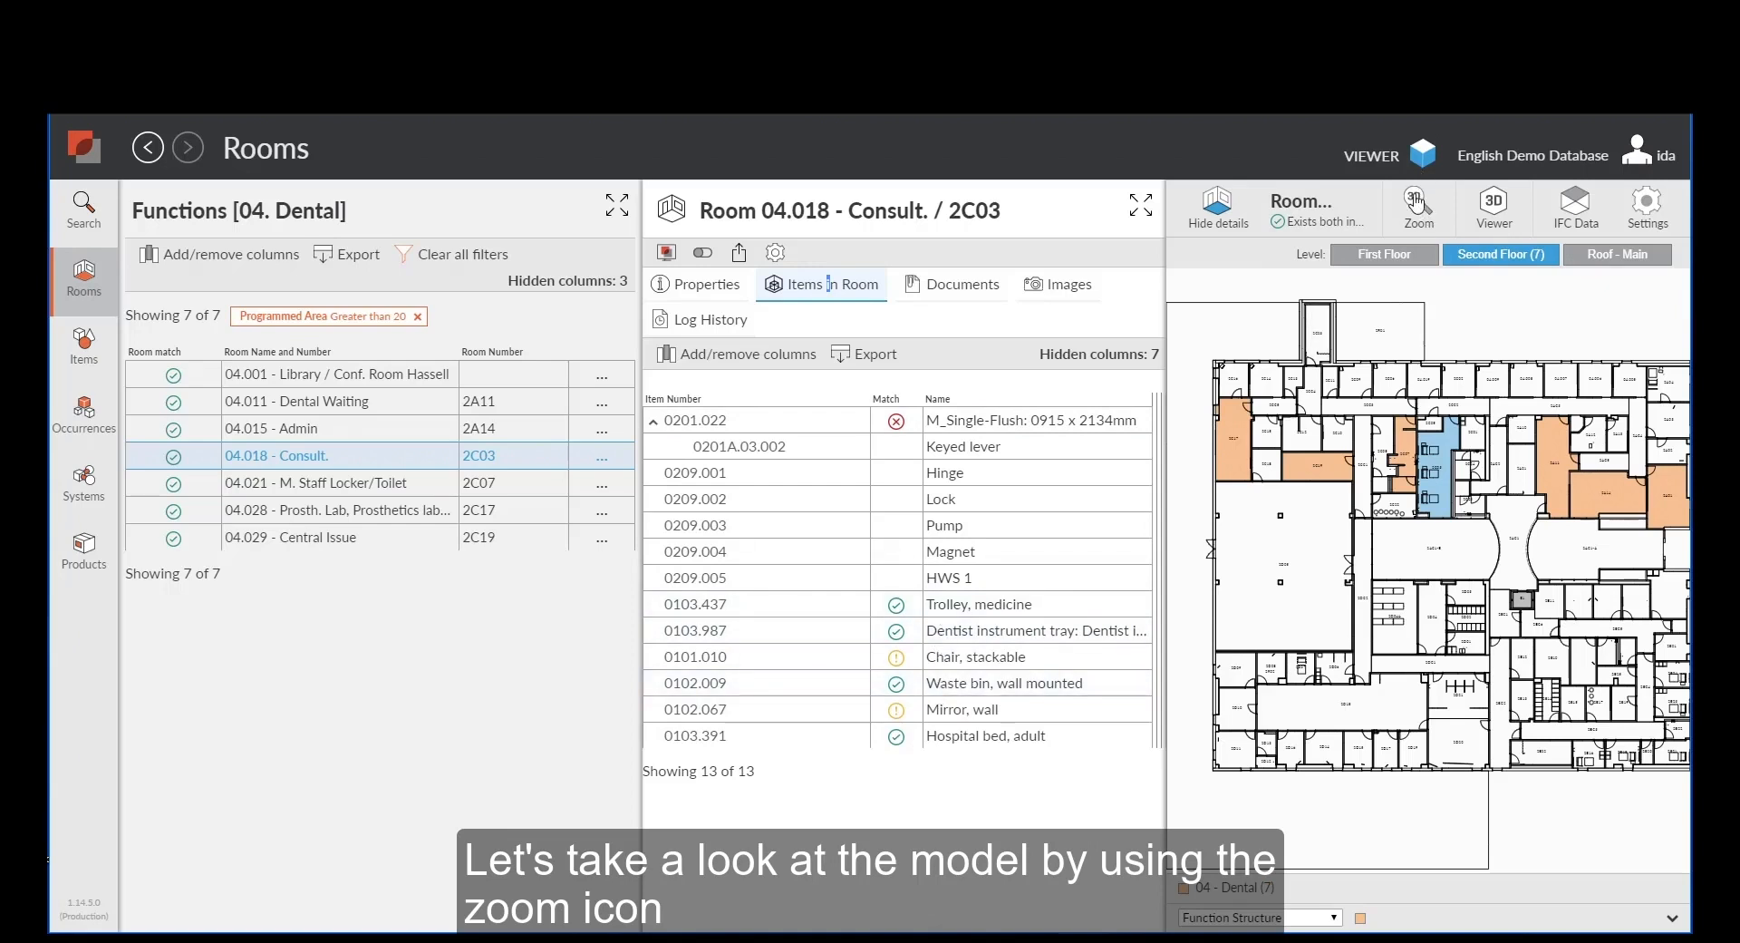
click(1418, 209)
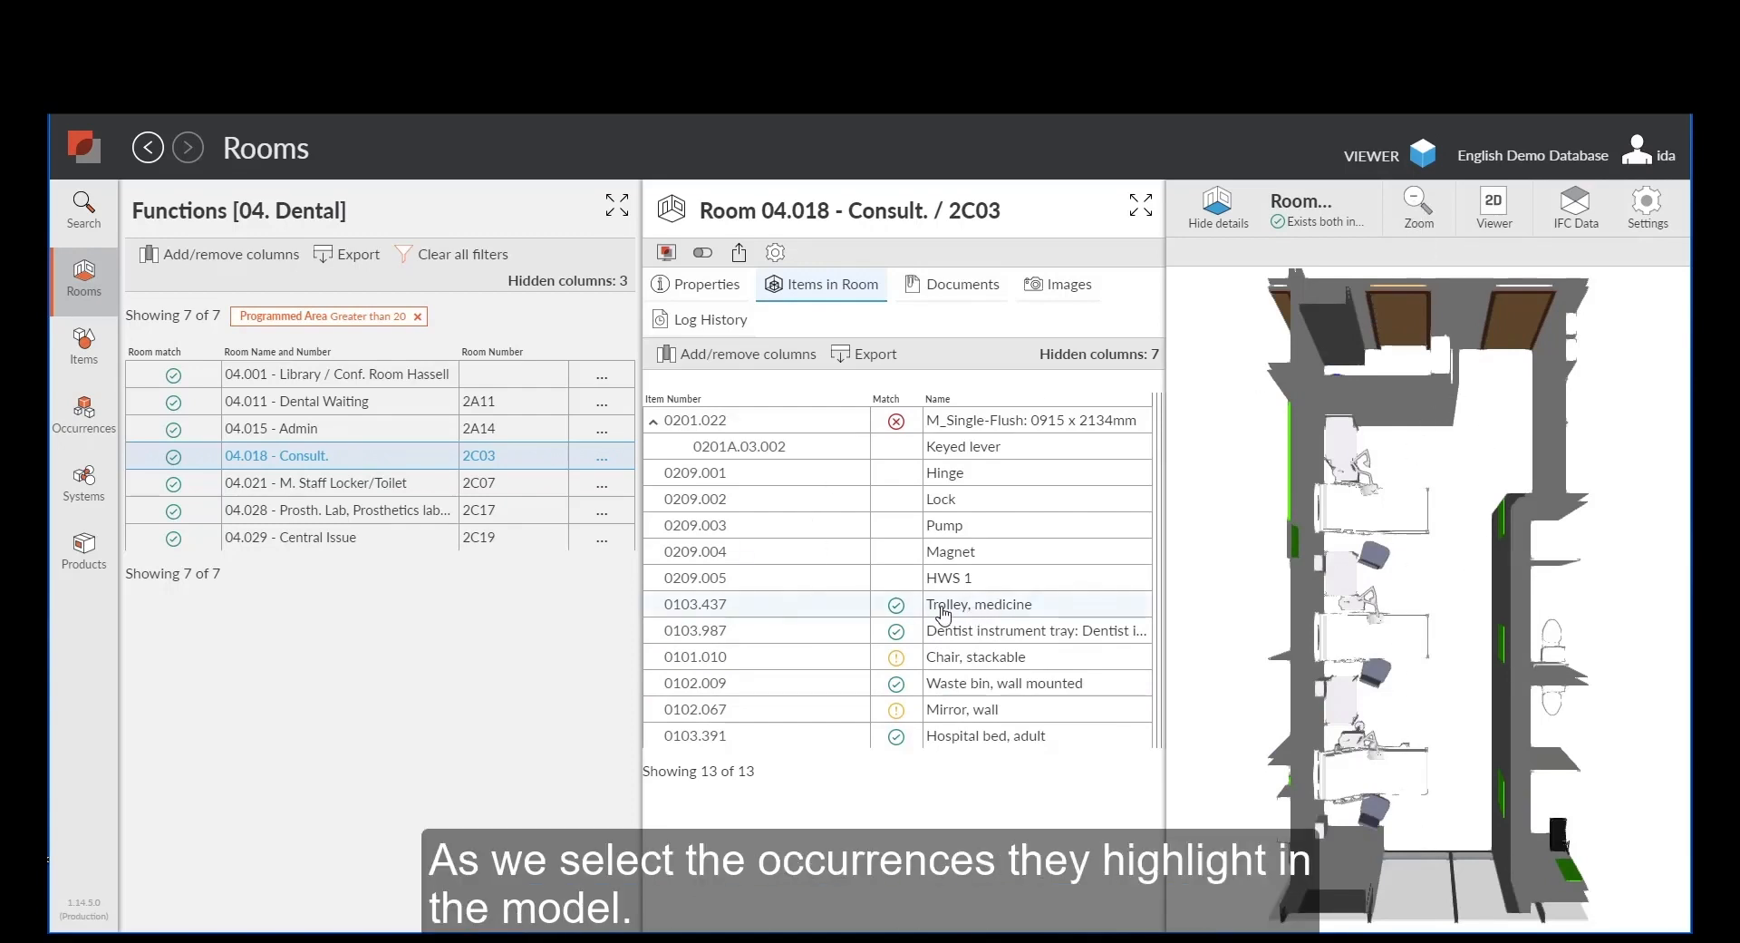
click(977, 606)
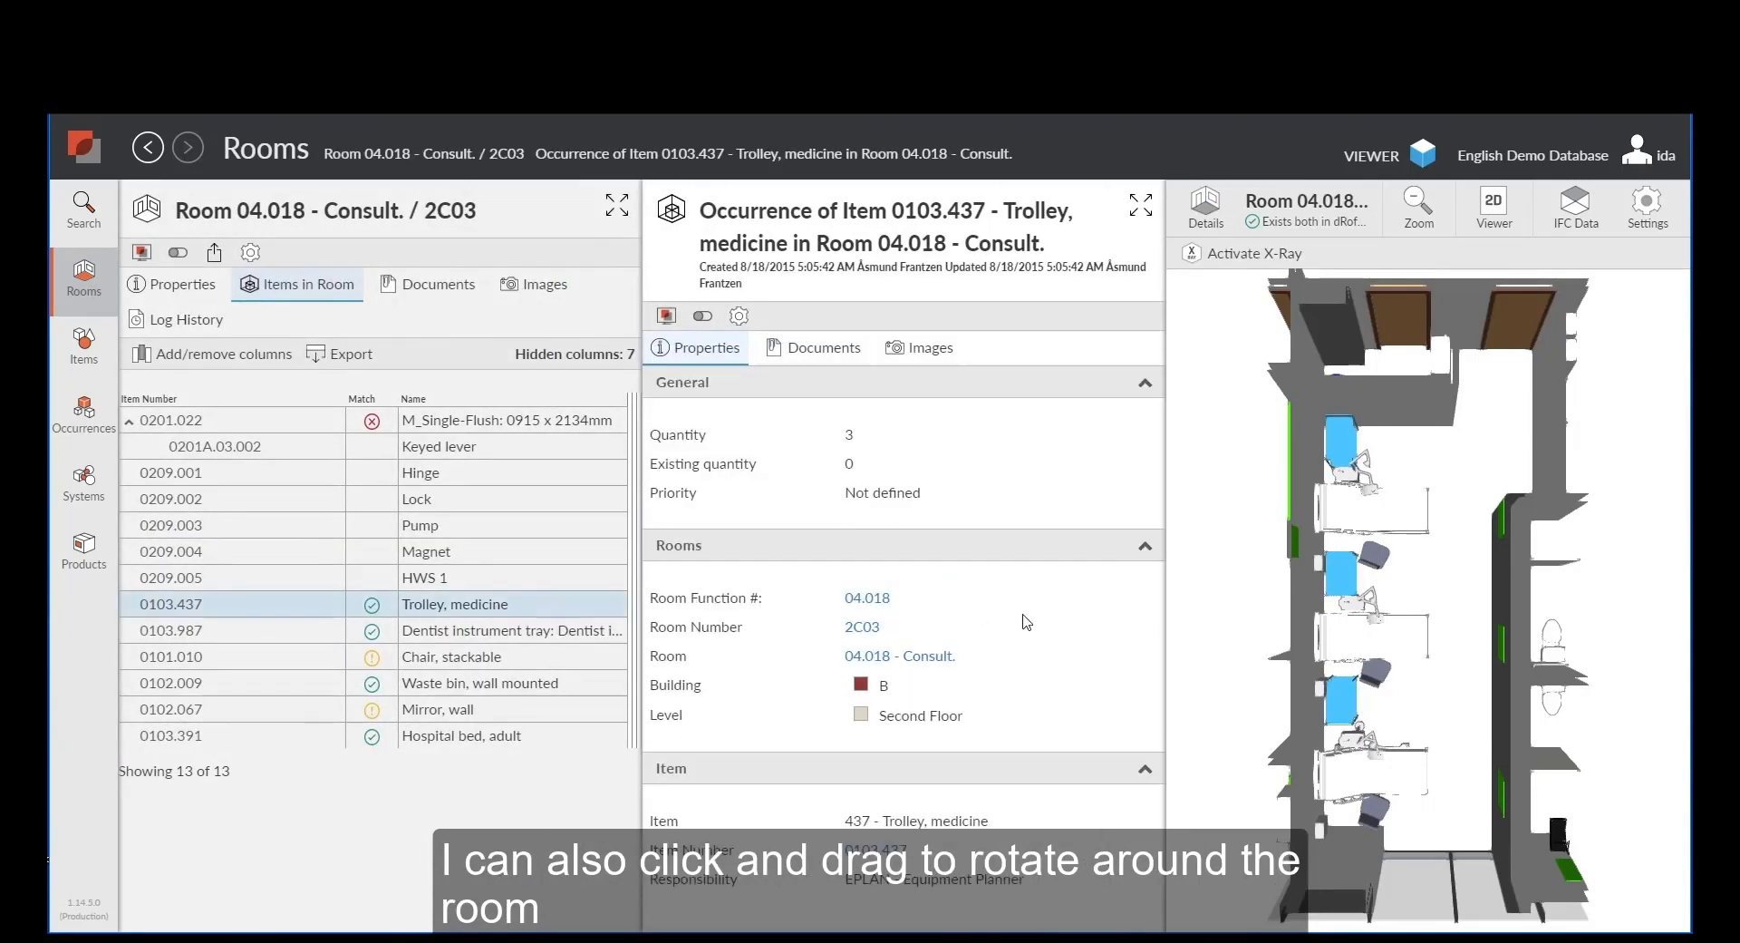
mouse_move(1394, 689)
mouse_down()
mouse_move(1209, 540)
mouse_move(1216, 482)
mouse_move(1216, 547)
mouse_move(1340, 706)
mouse_move(1212, 498)
mouse_move(1139, 482)
mouse_move(1153, 541)
mouse_move(1294, 646)
mouse_move(1384, 669)
mouse_up()
click(1384, 669)
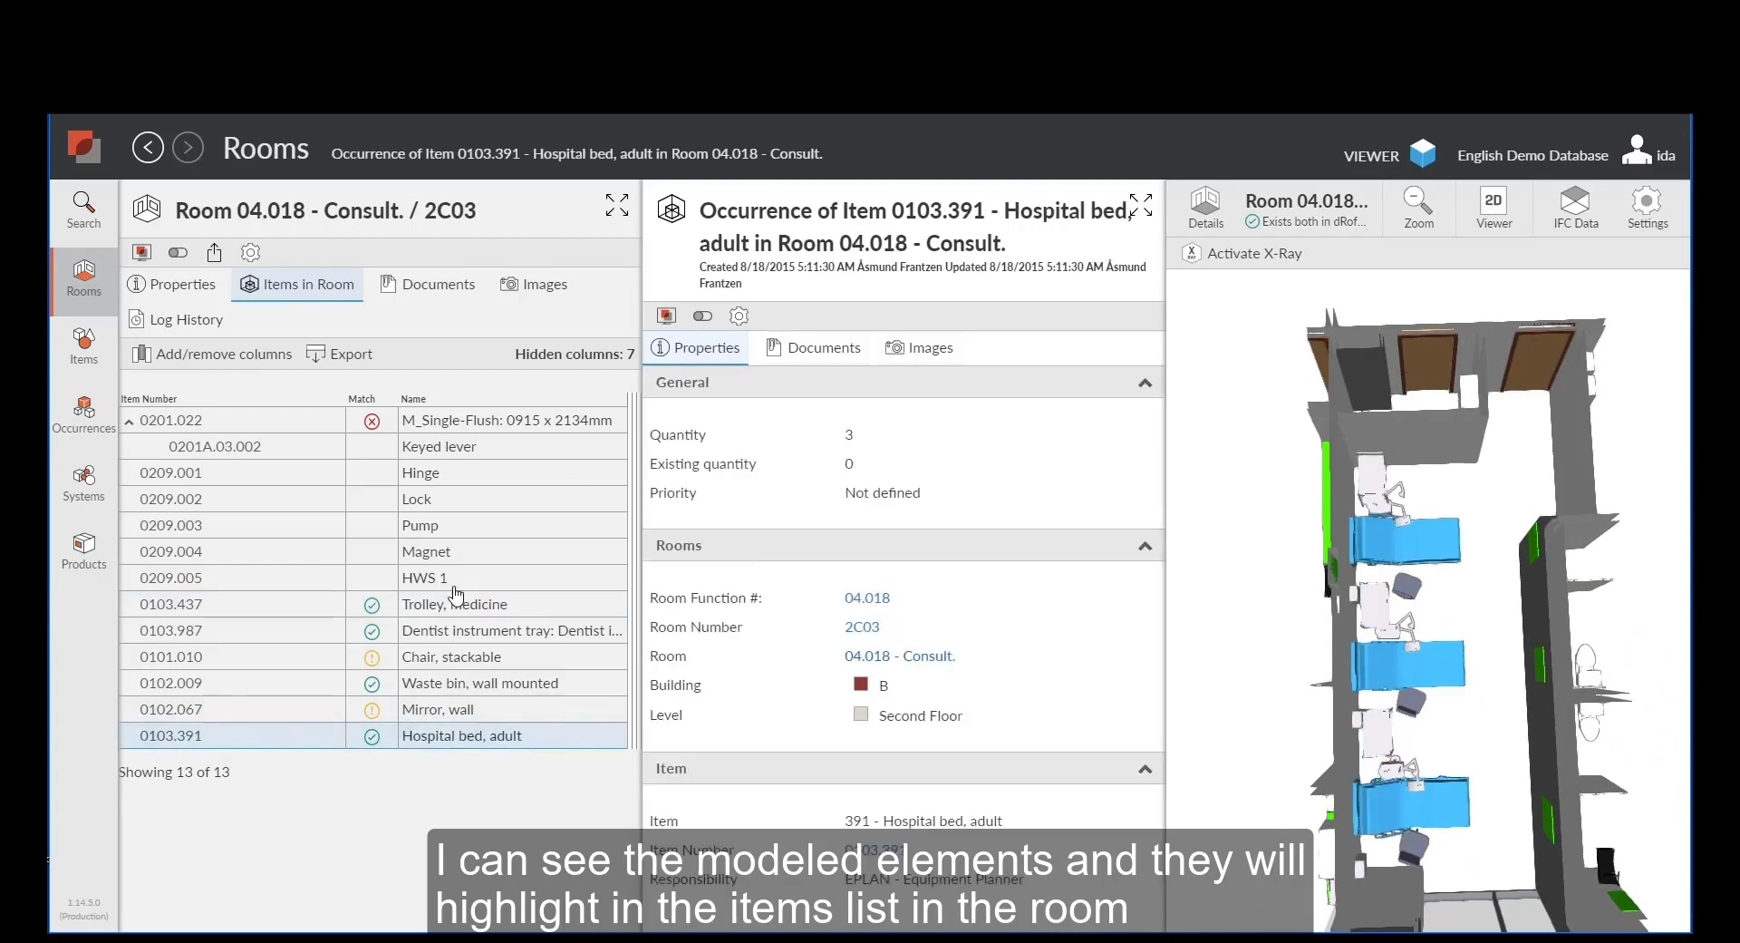
Select a wall mirror in the 3D room and inspect the mirrors with X-Ray activated, restoring the normal view at the end.
click(1544, 671)
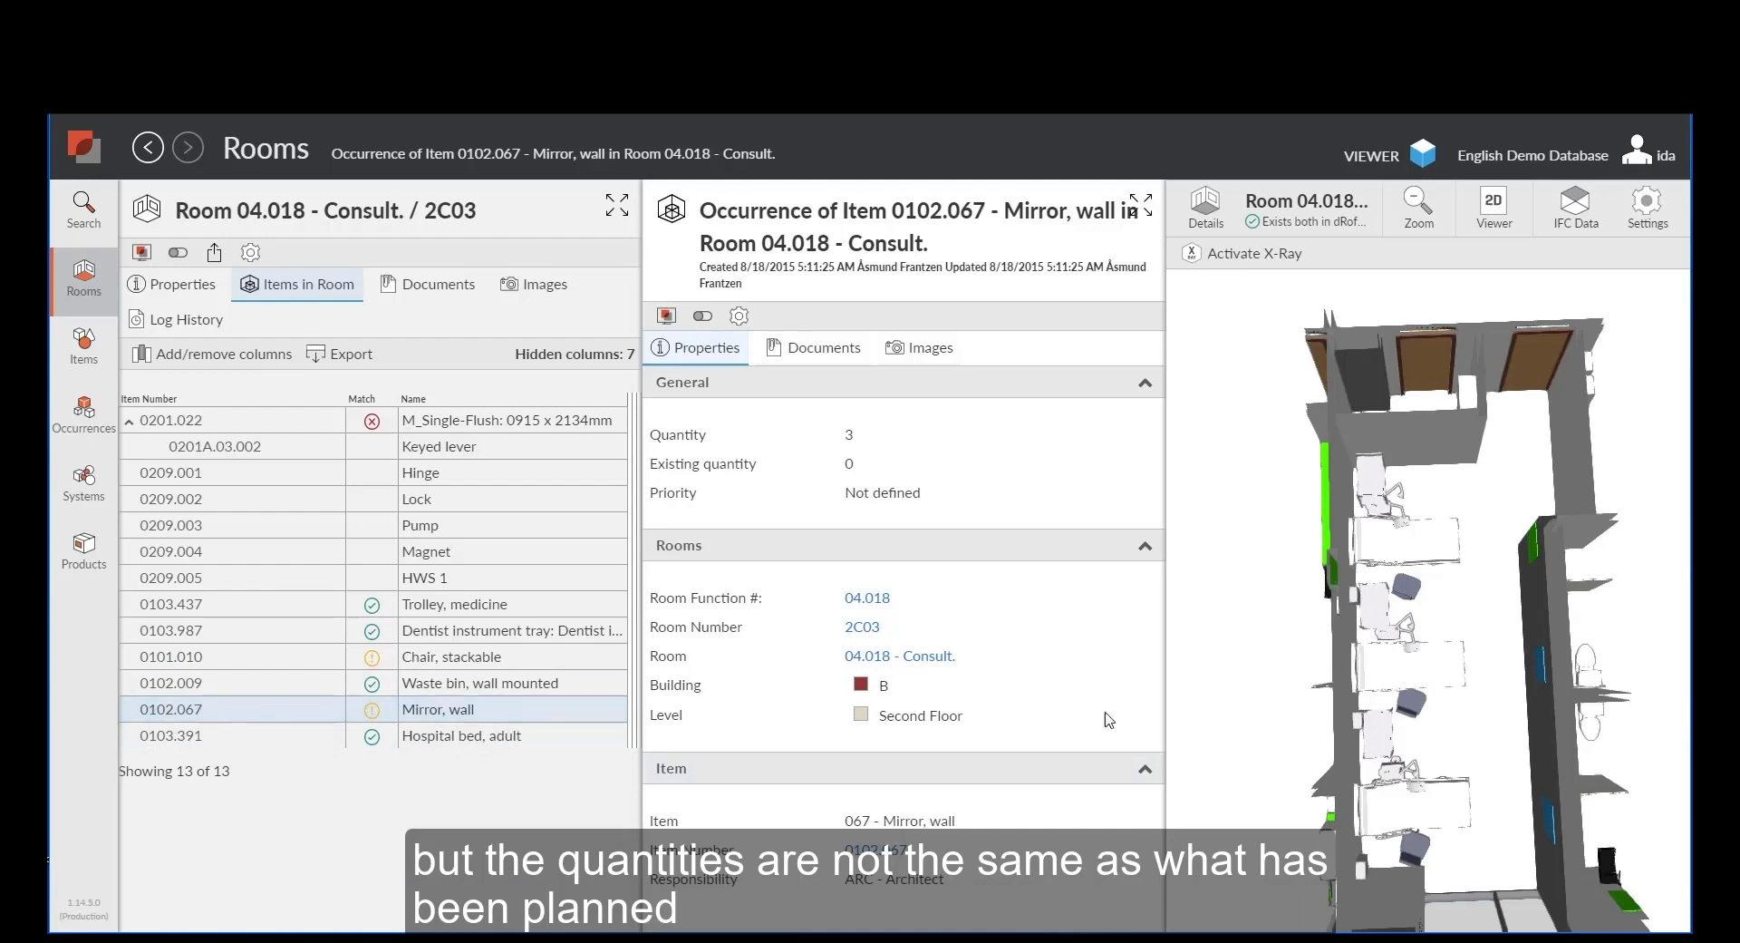
click(1254, 258)
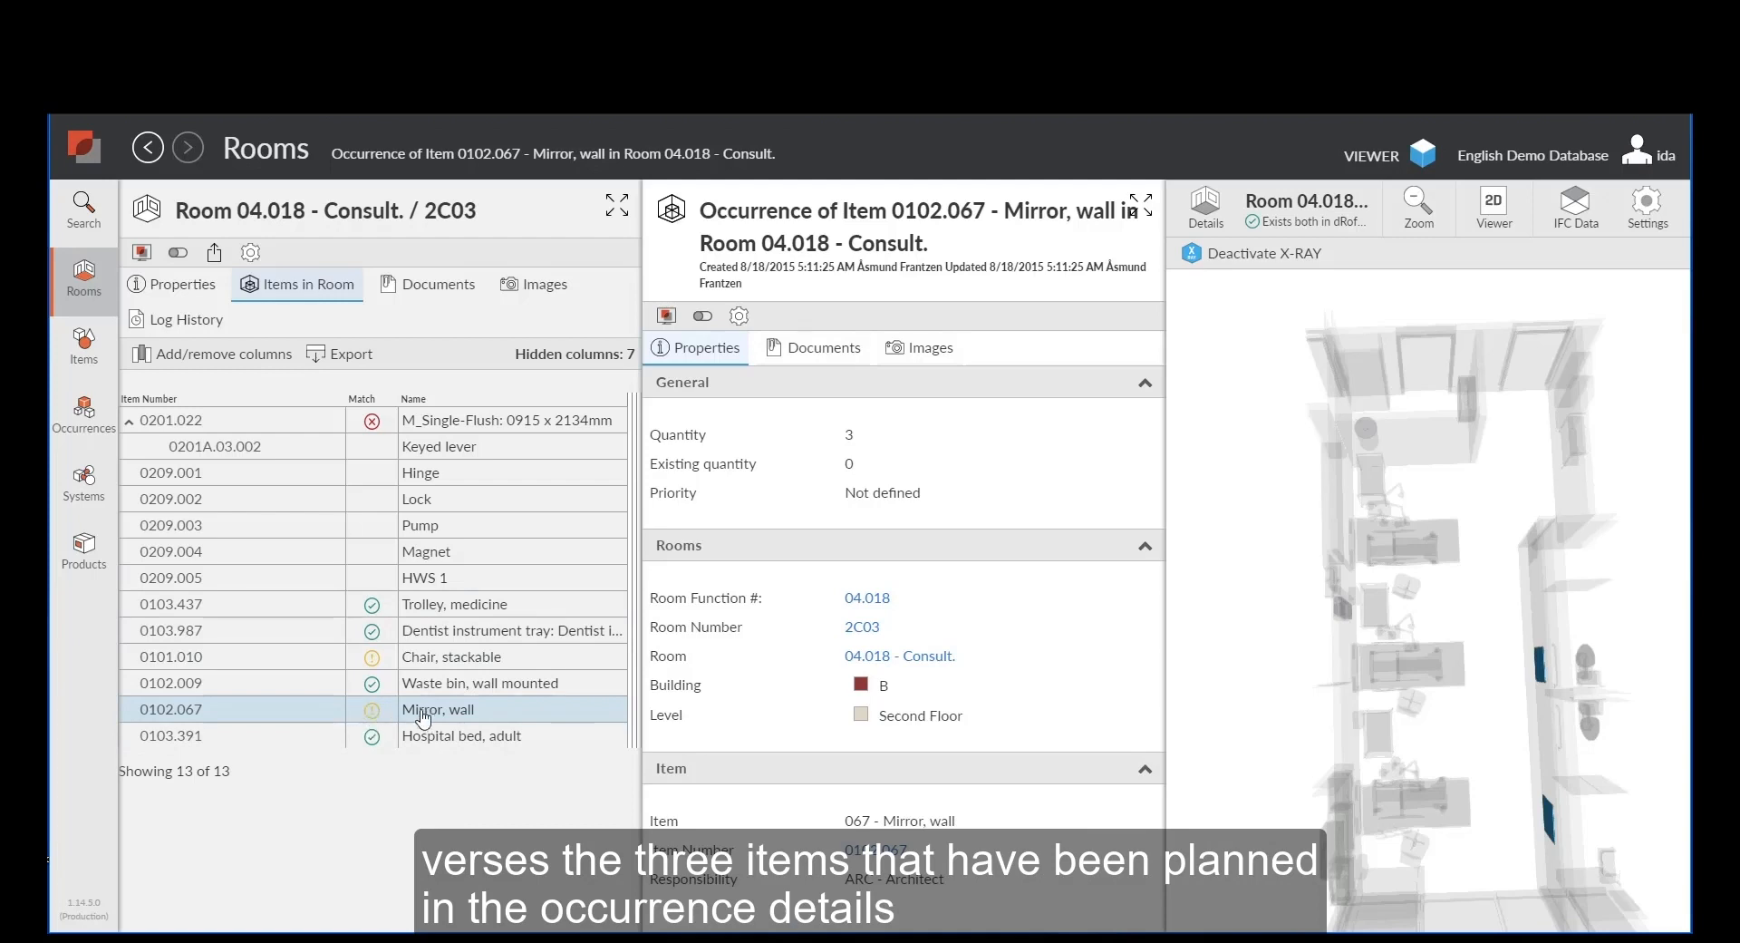
click(1193, 254)
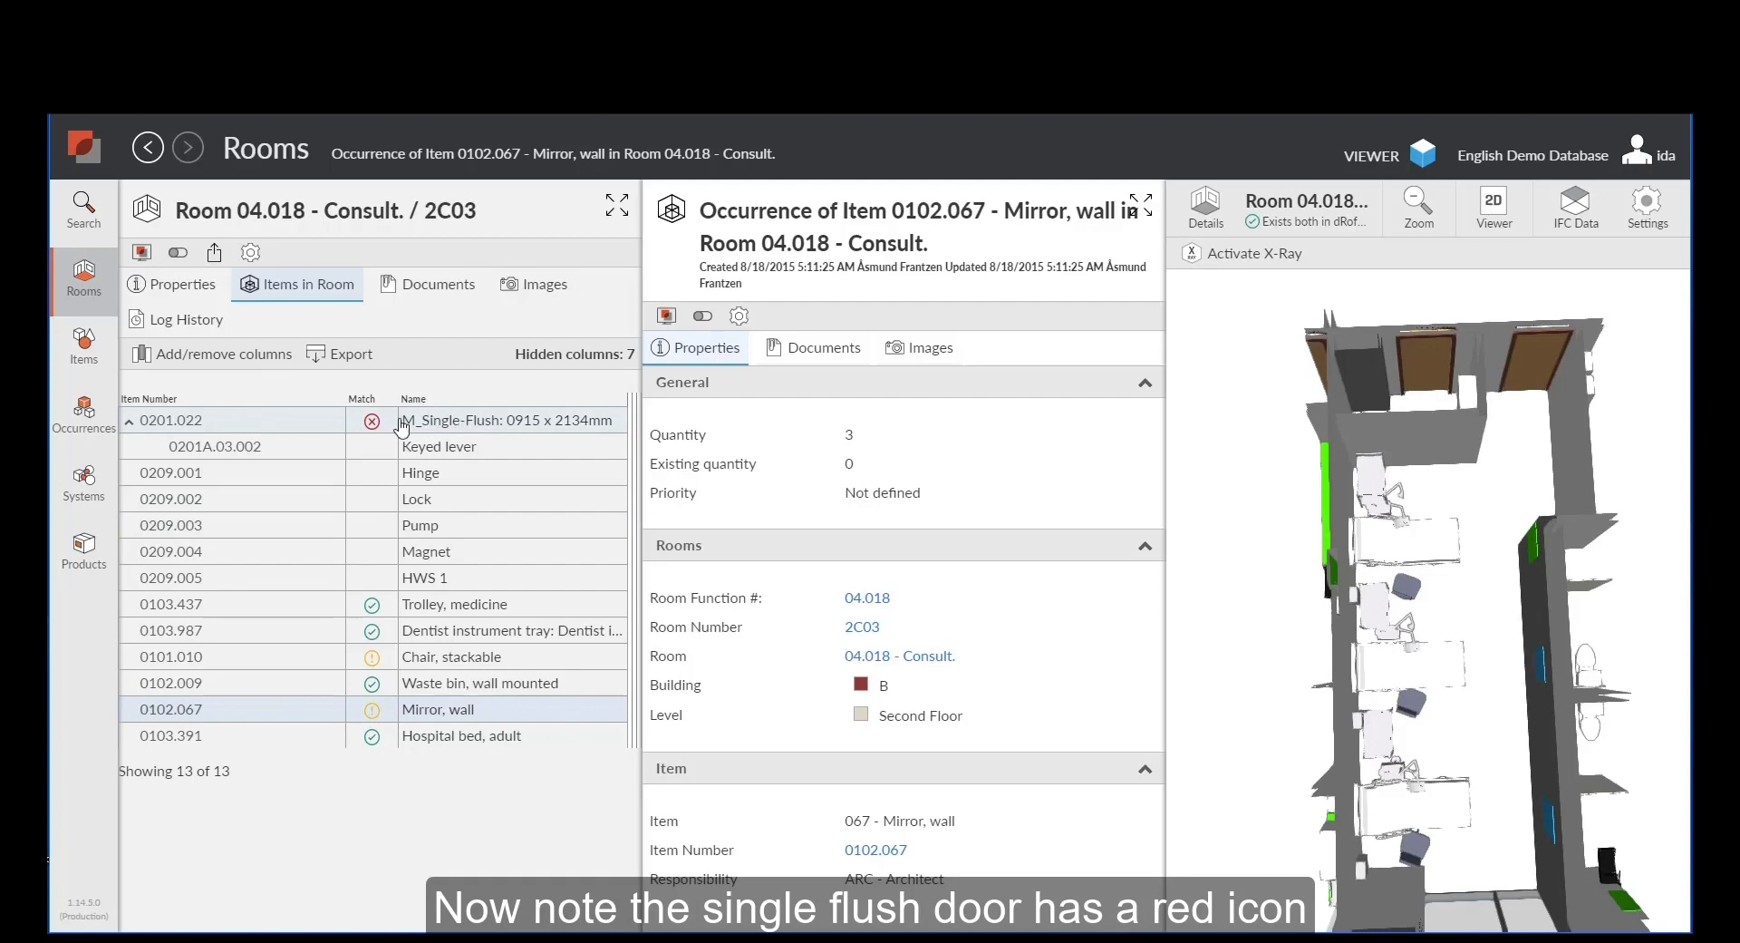
Check the occurrences of the M_Single-Flush: 0915 x 2134mm door, Lock and Pump in room 04.018.
click(442, 421)
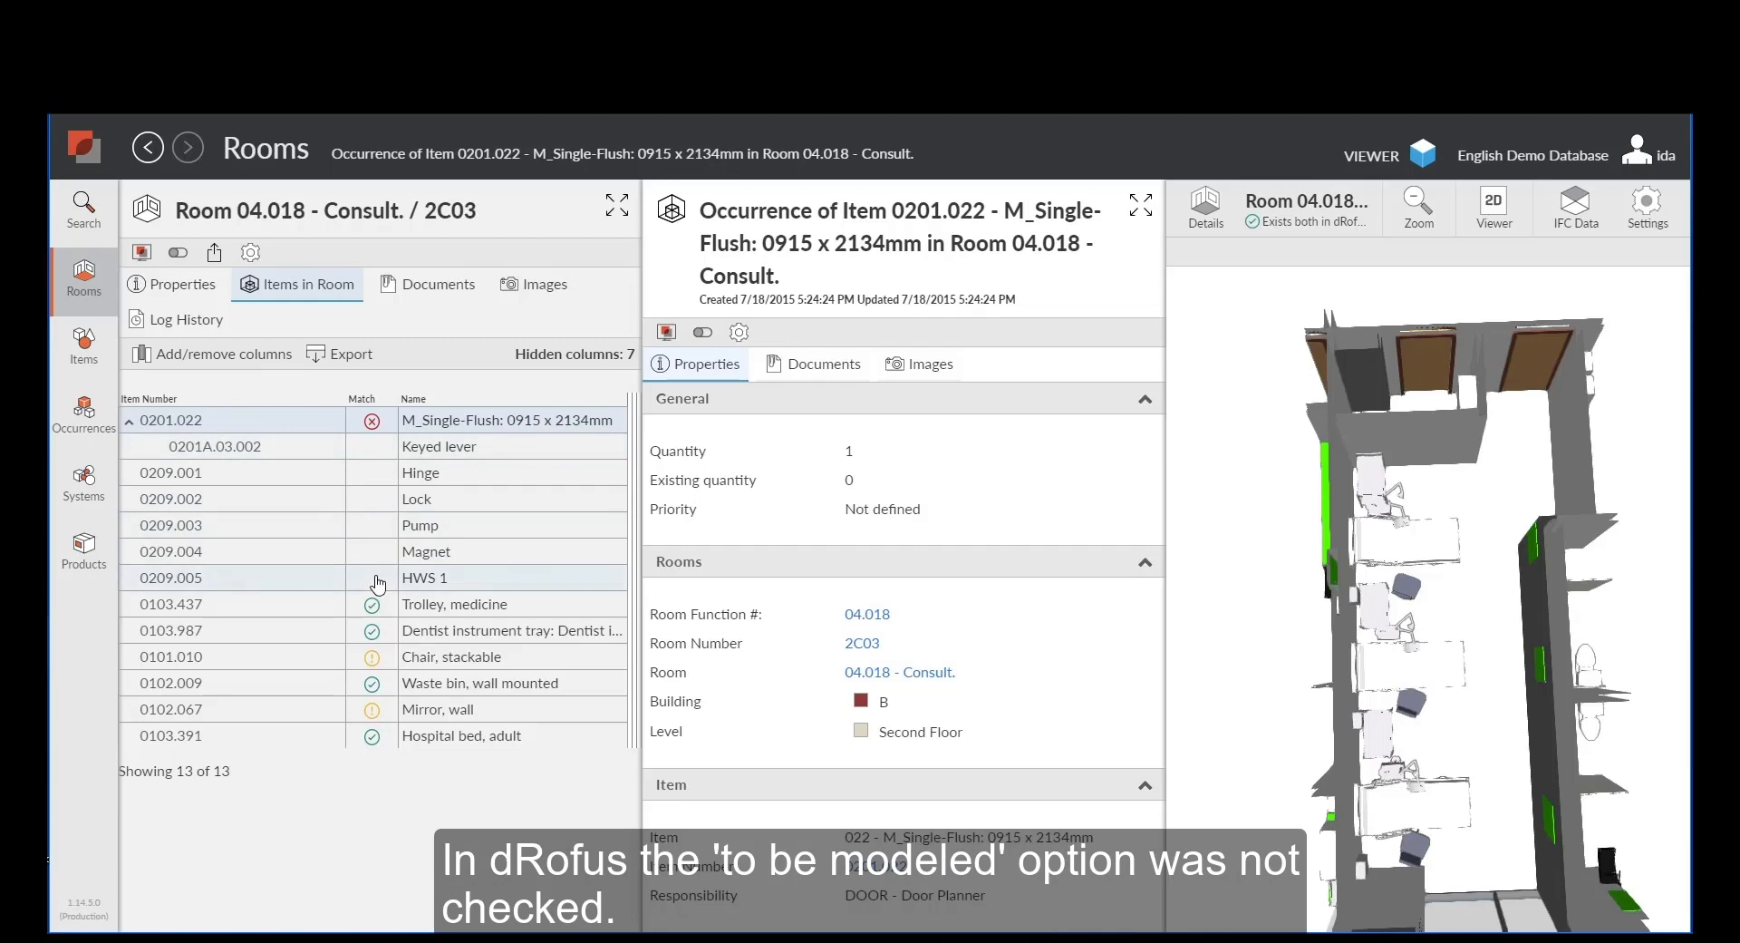
click(453, 505)
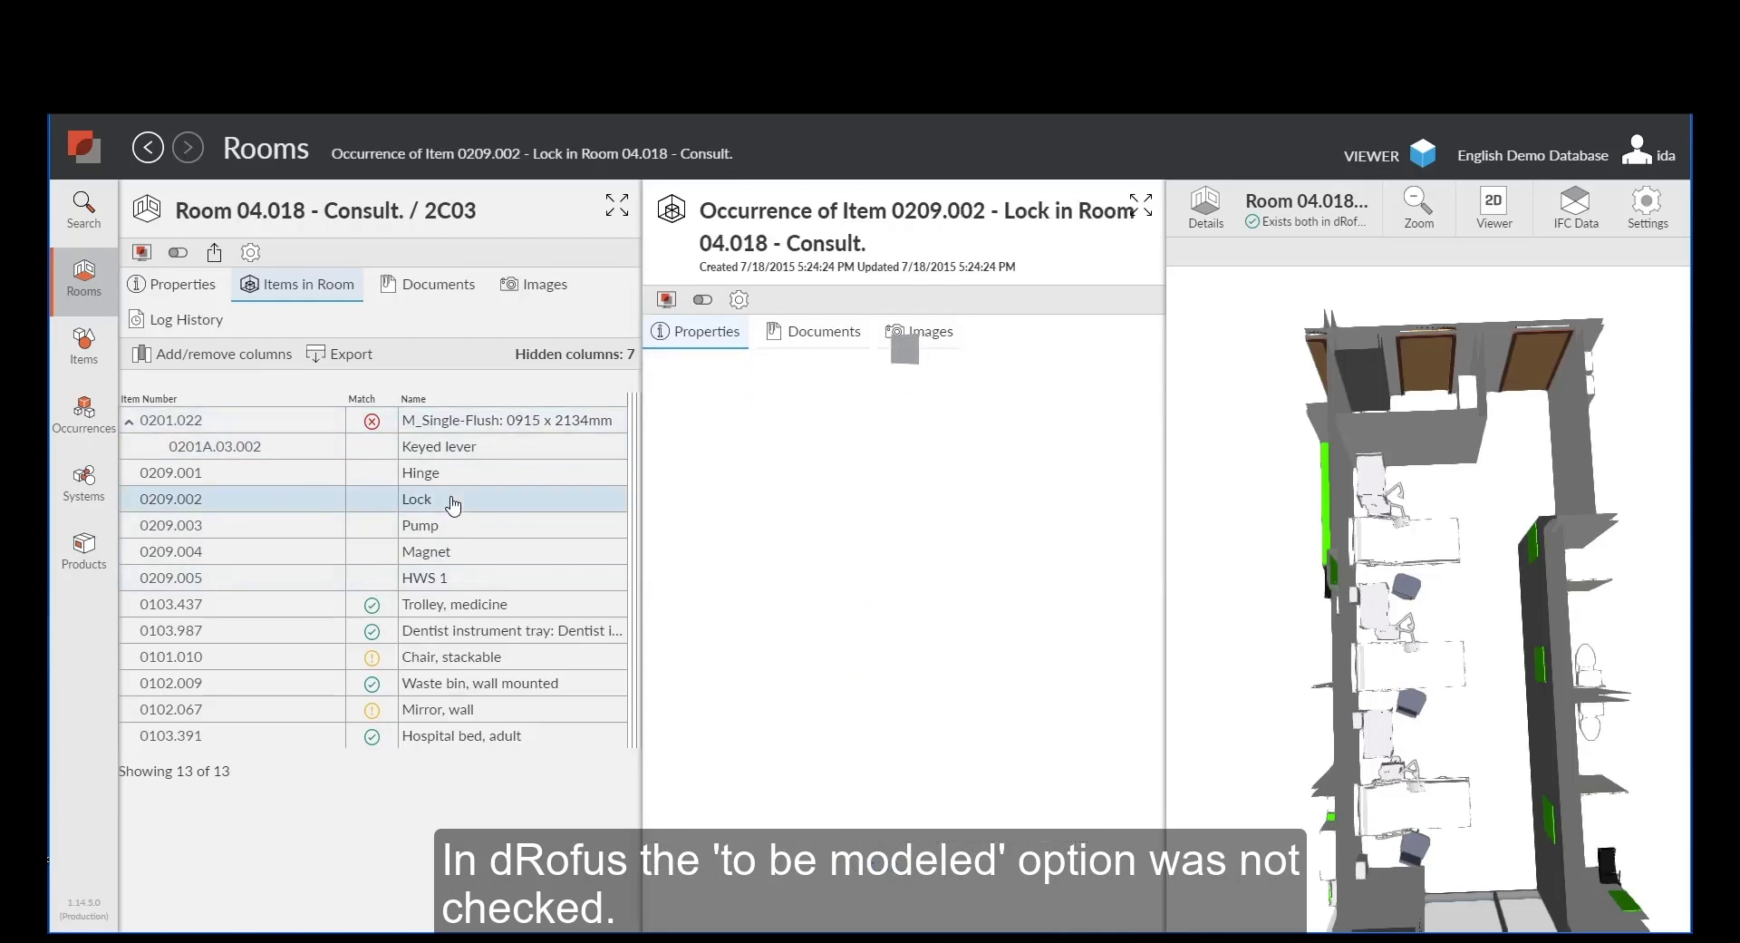
click(434, 527)
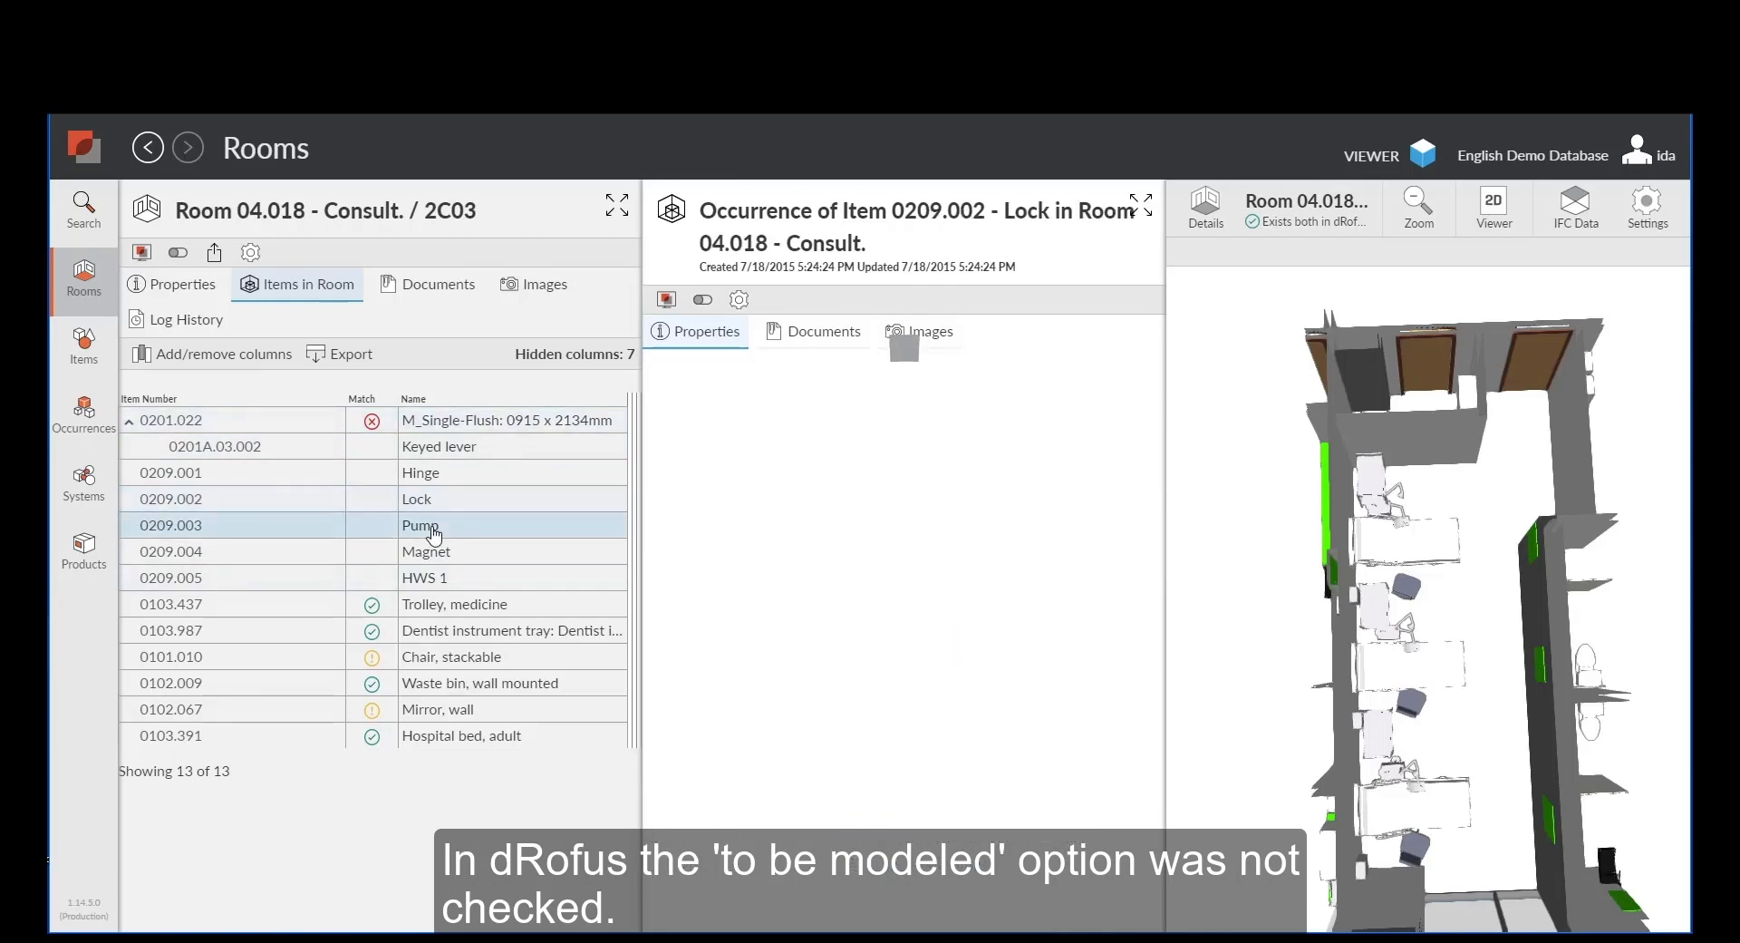
Filter the Items module to the item group 0101. Furniture under 01. FF&E.
click(83, 349)
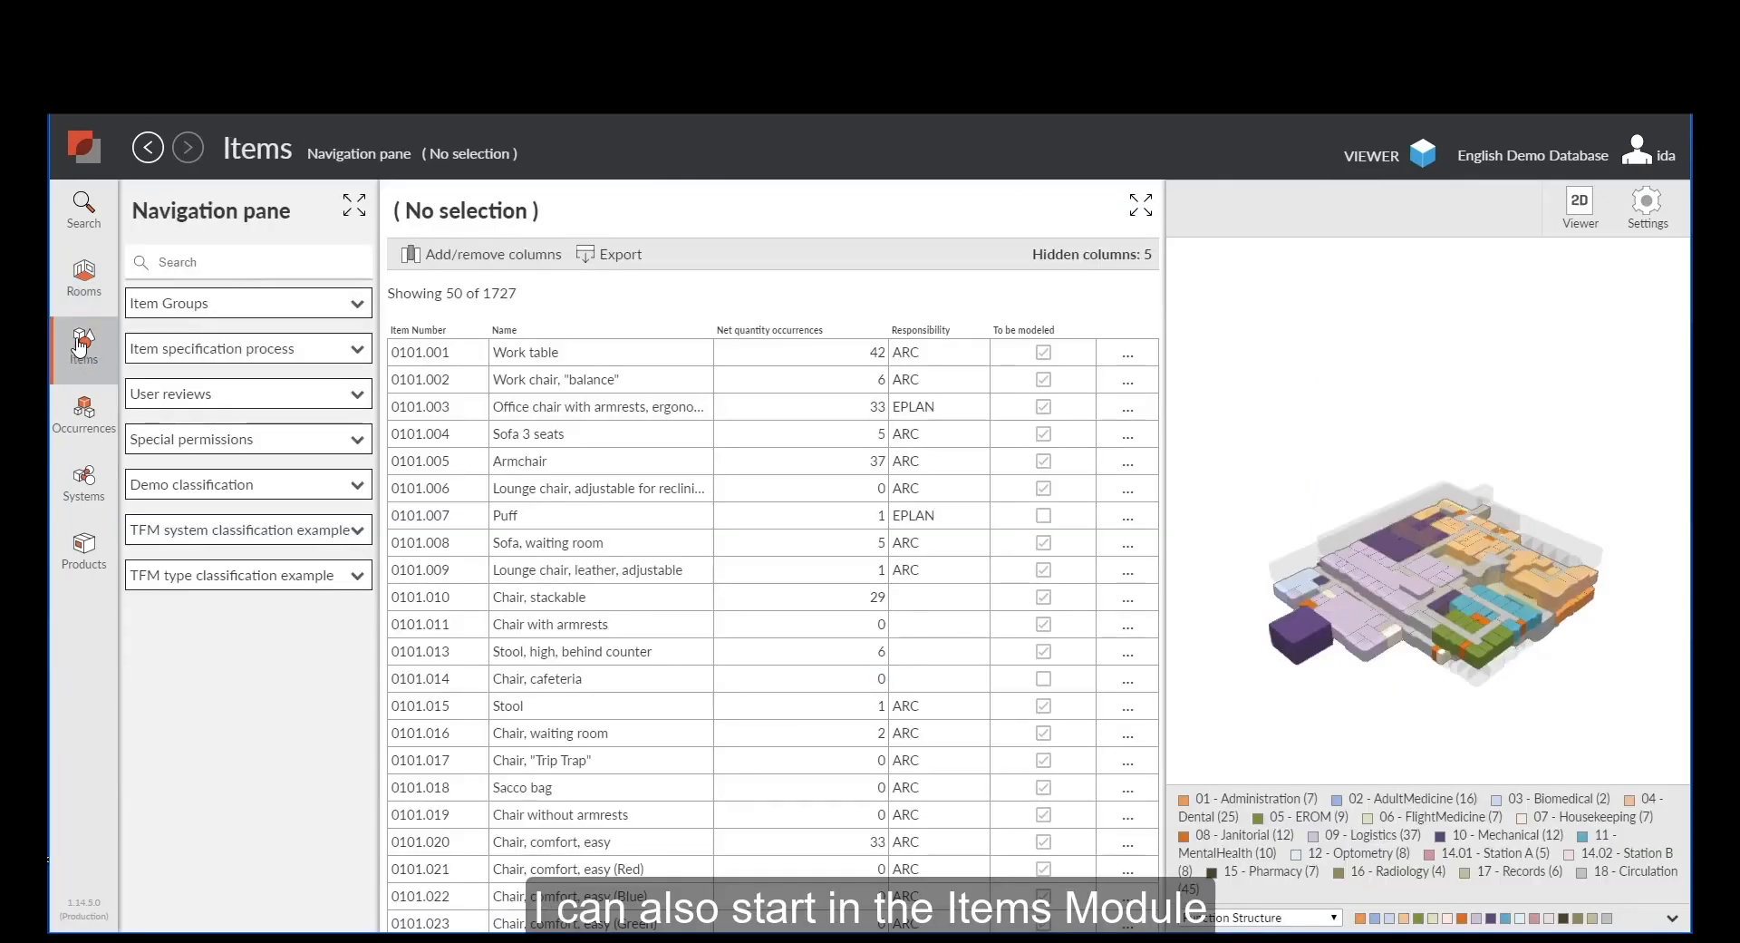
click(359, 305)
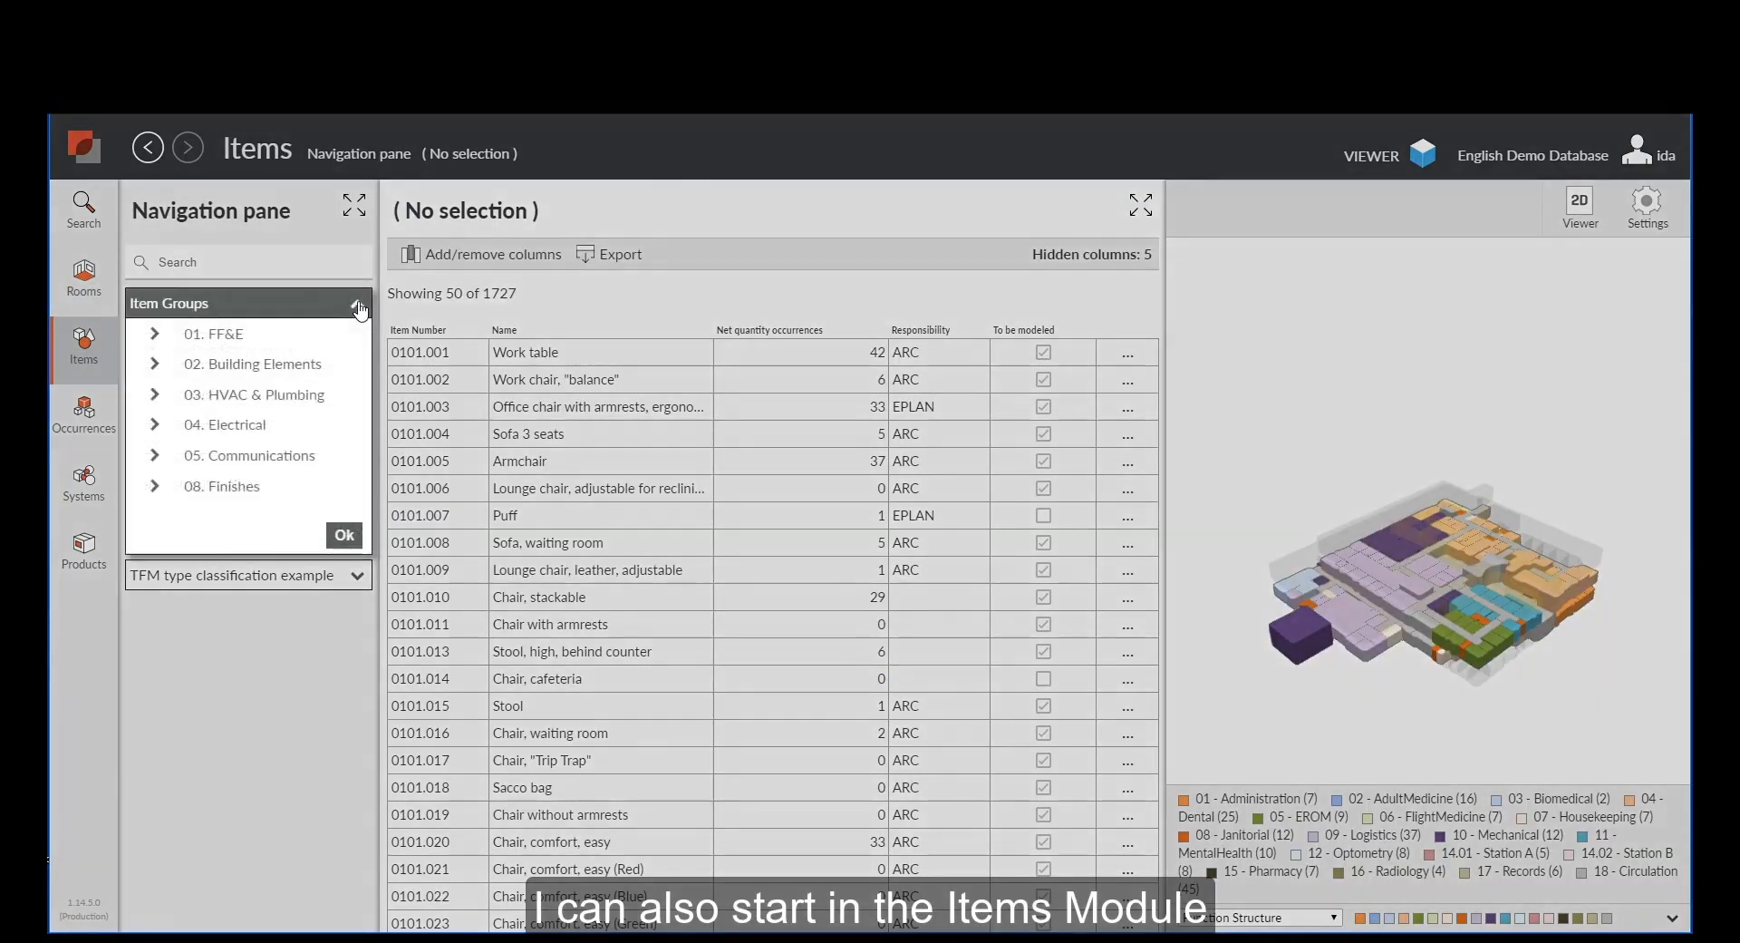
click(158, 336)
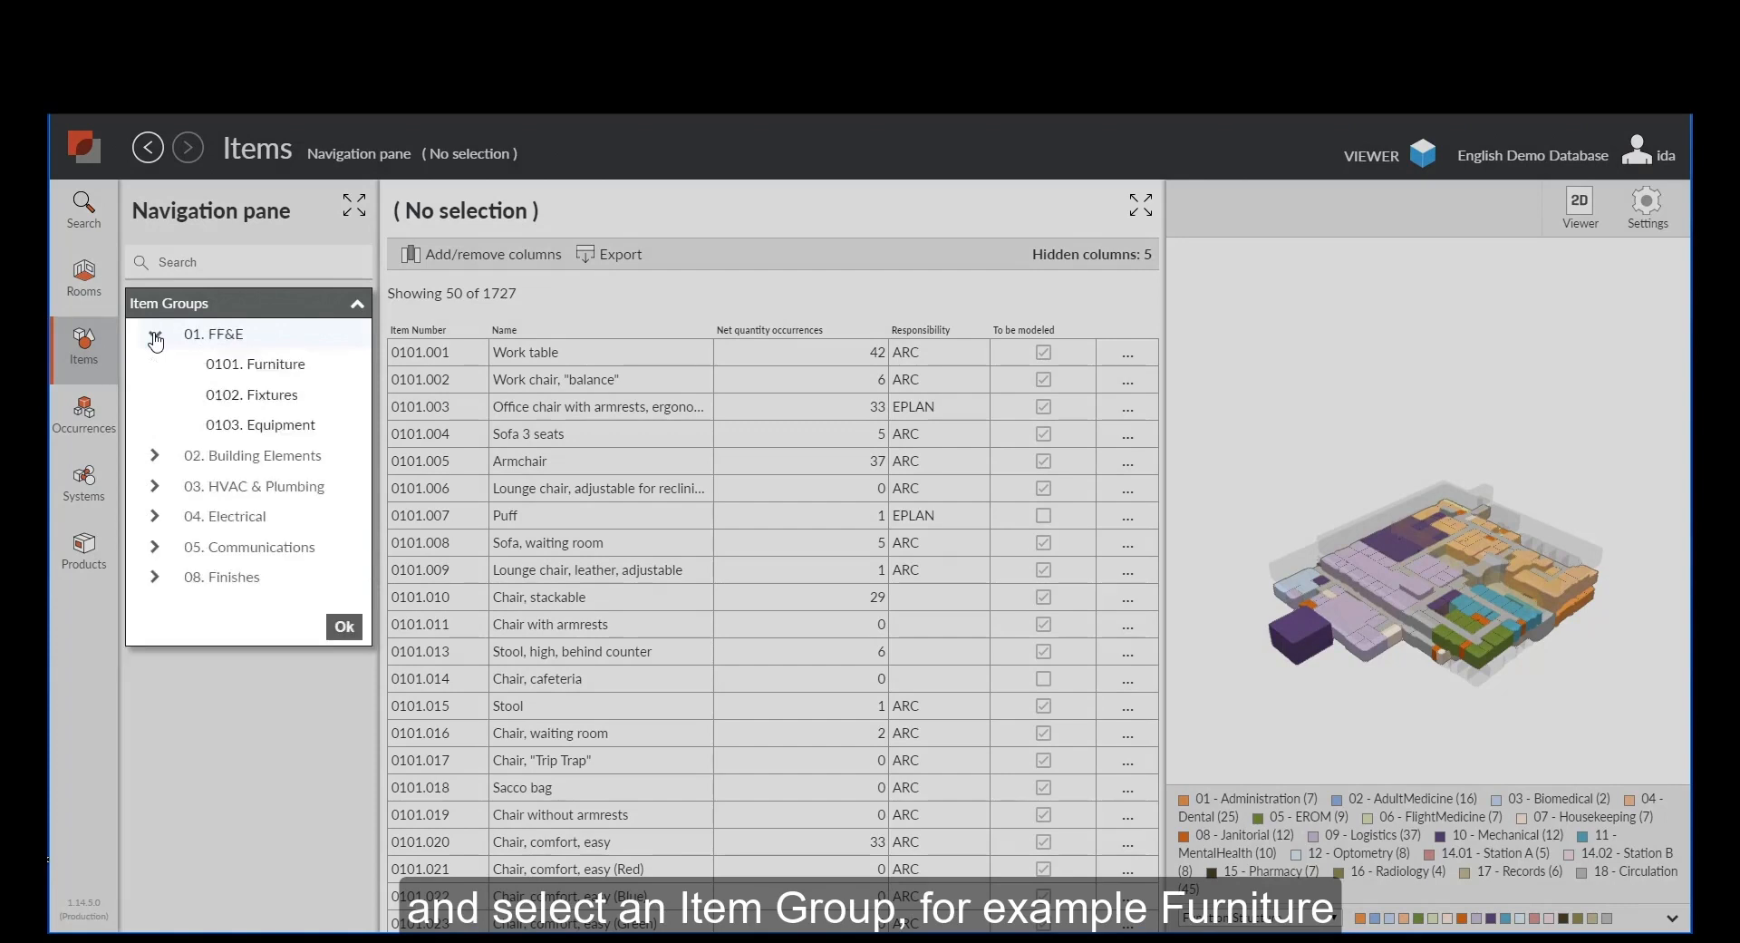
click(281, 366)
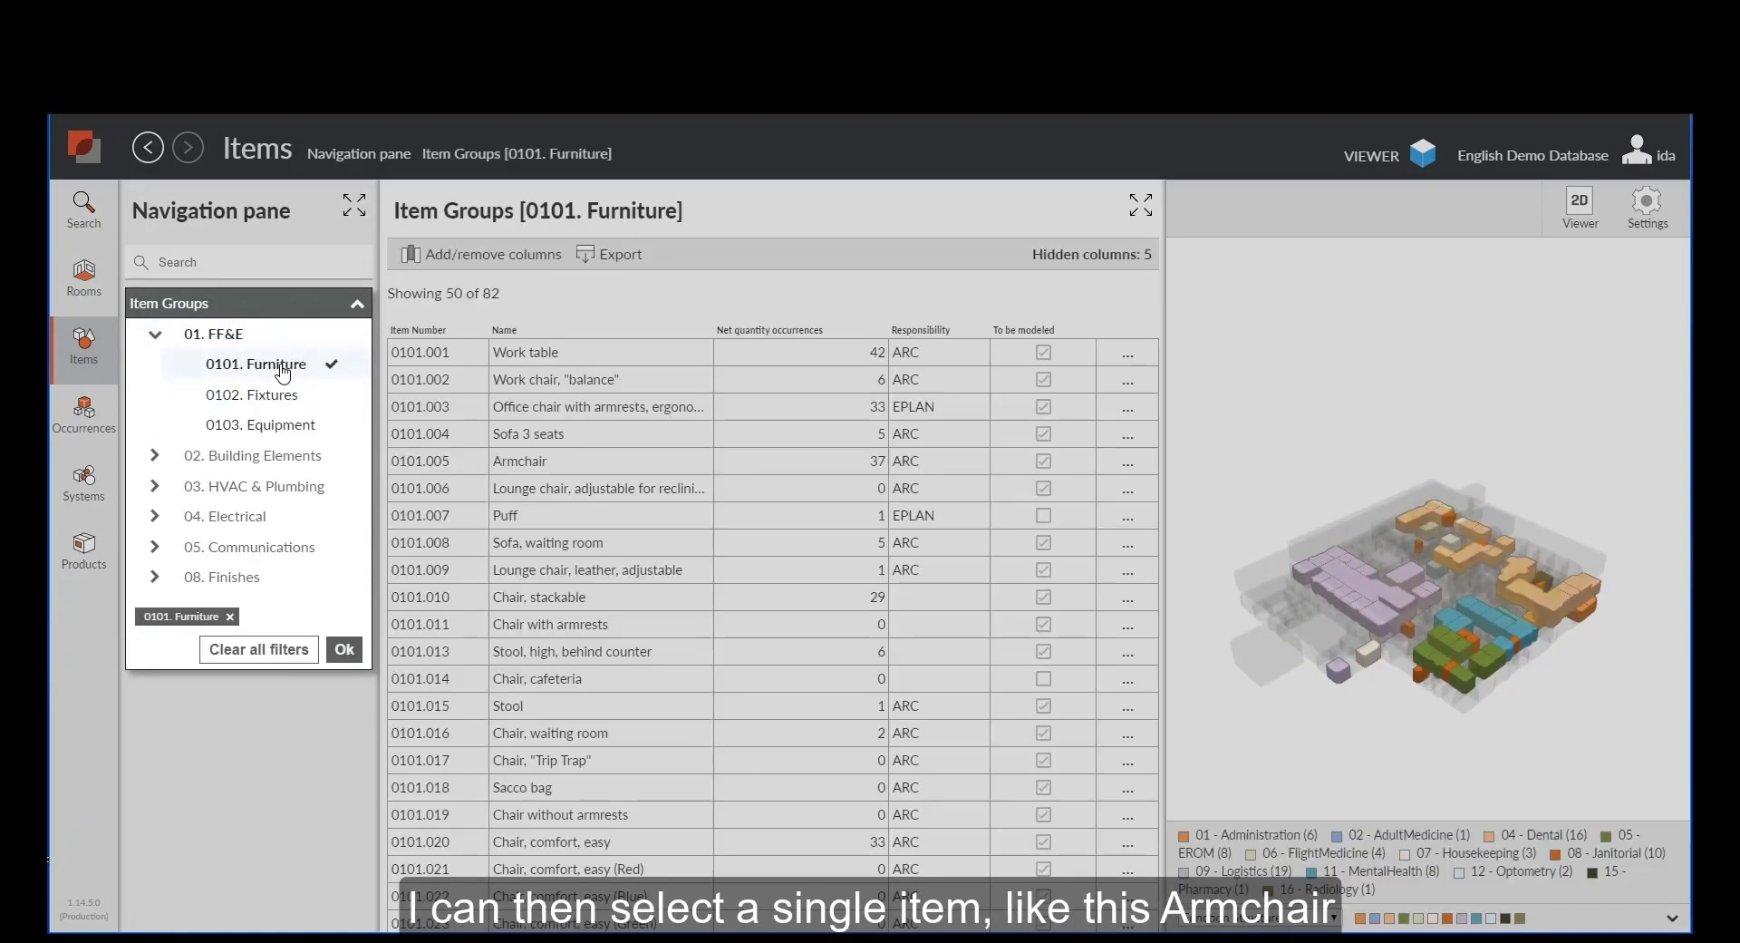
click(345, 650)
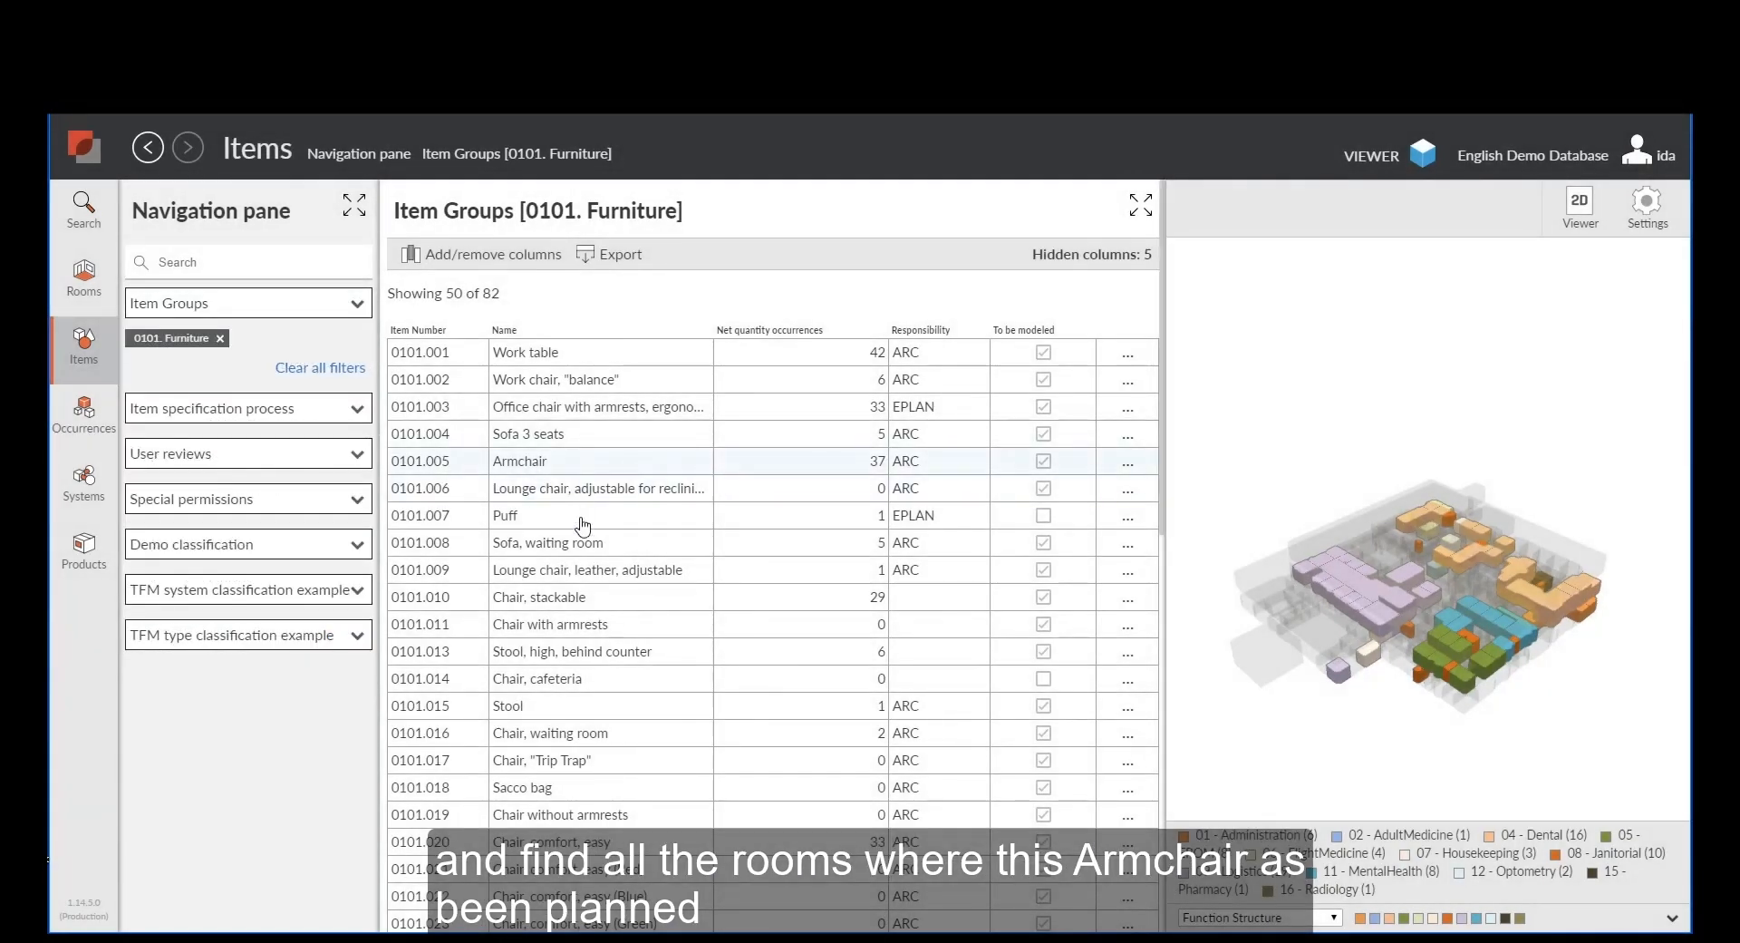
List the occurrences of item 0101.005 Armchair and inspect the one in room 01.007 in 3D, switching X-Ray on and off.
click(537, 464)
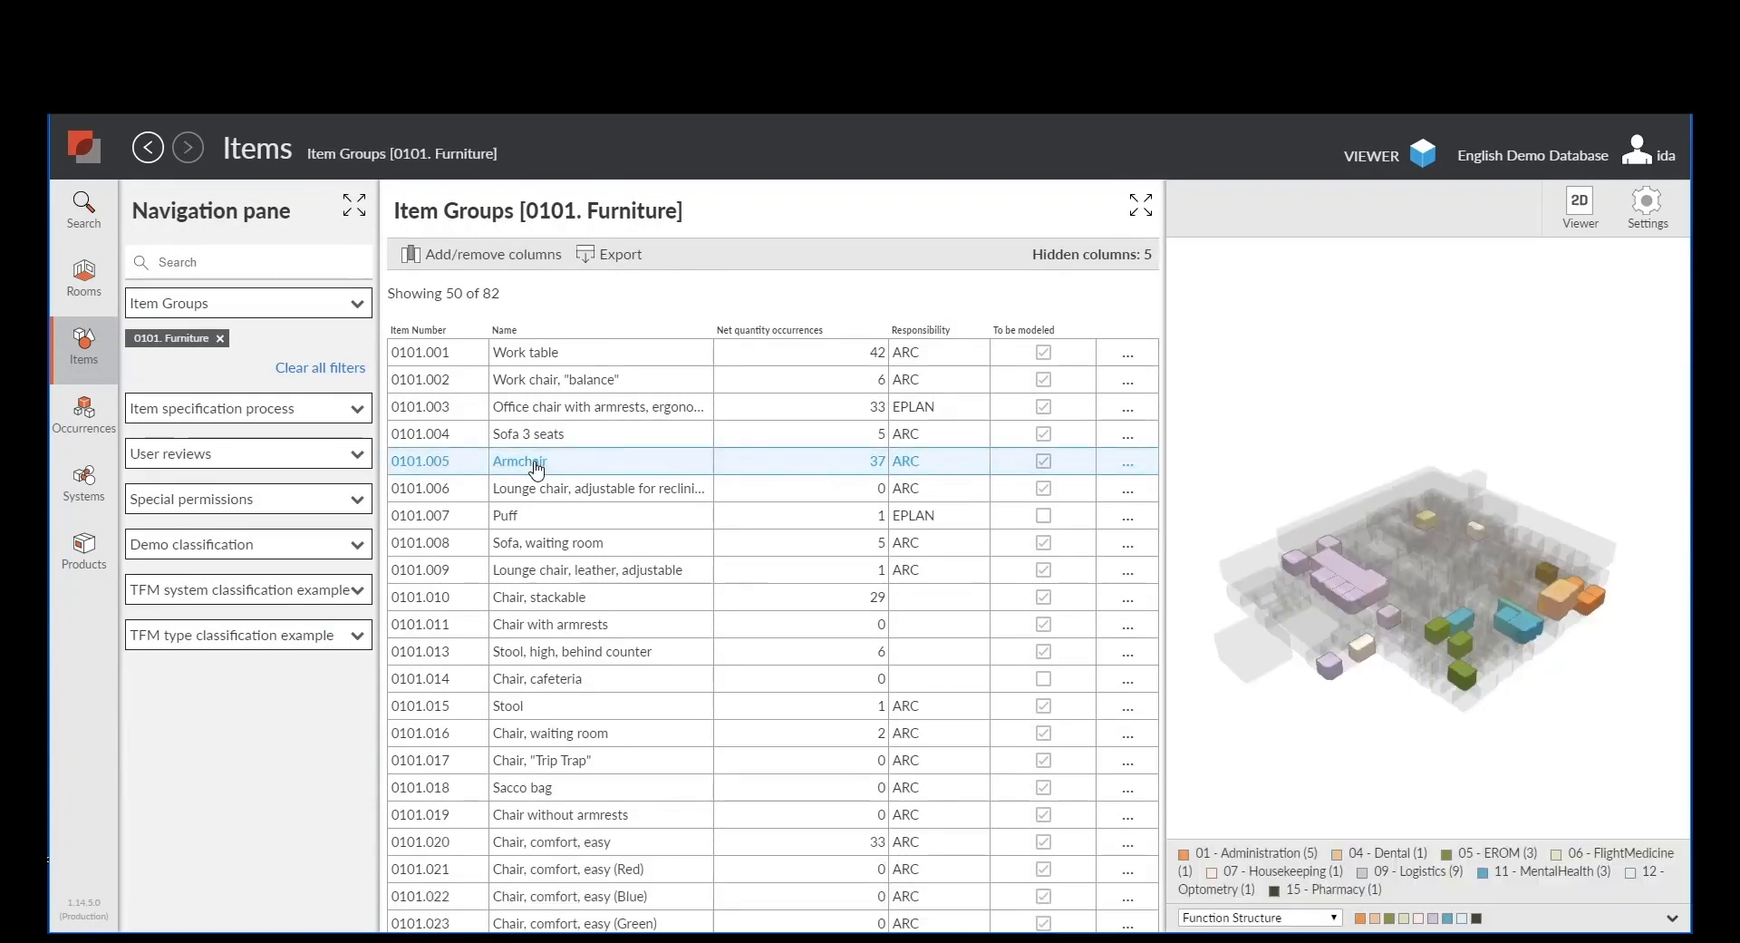
click(939, 287)
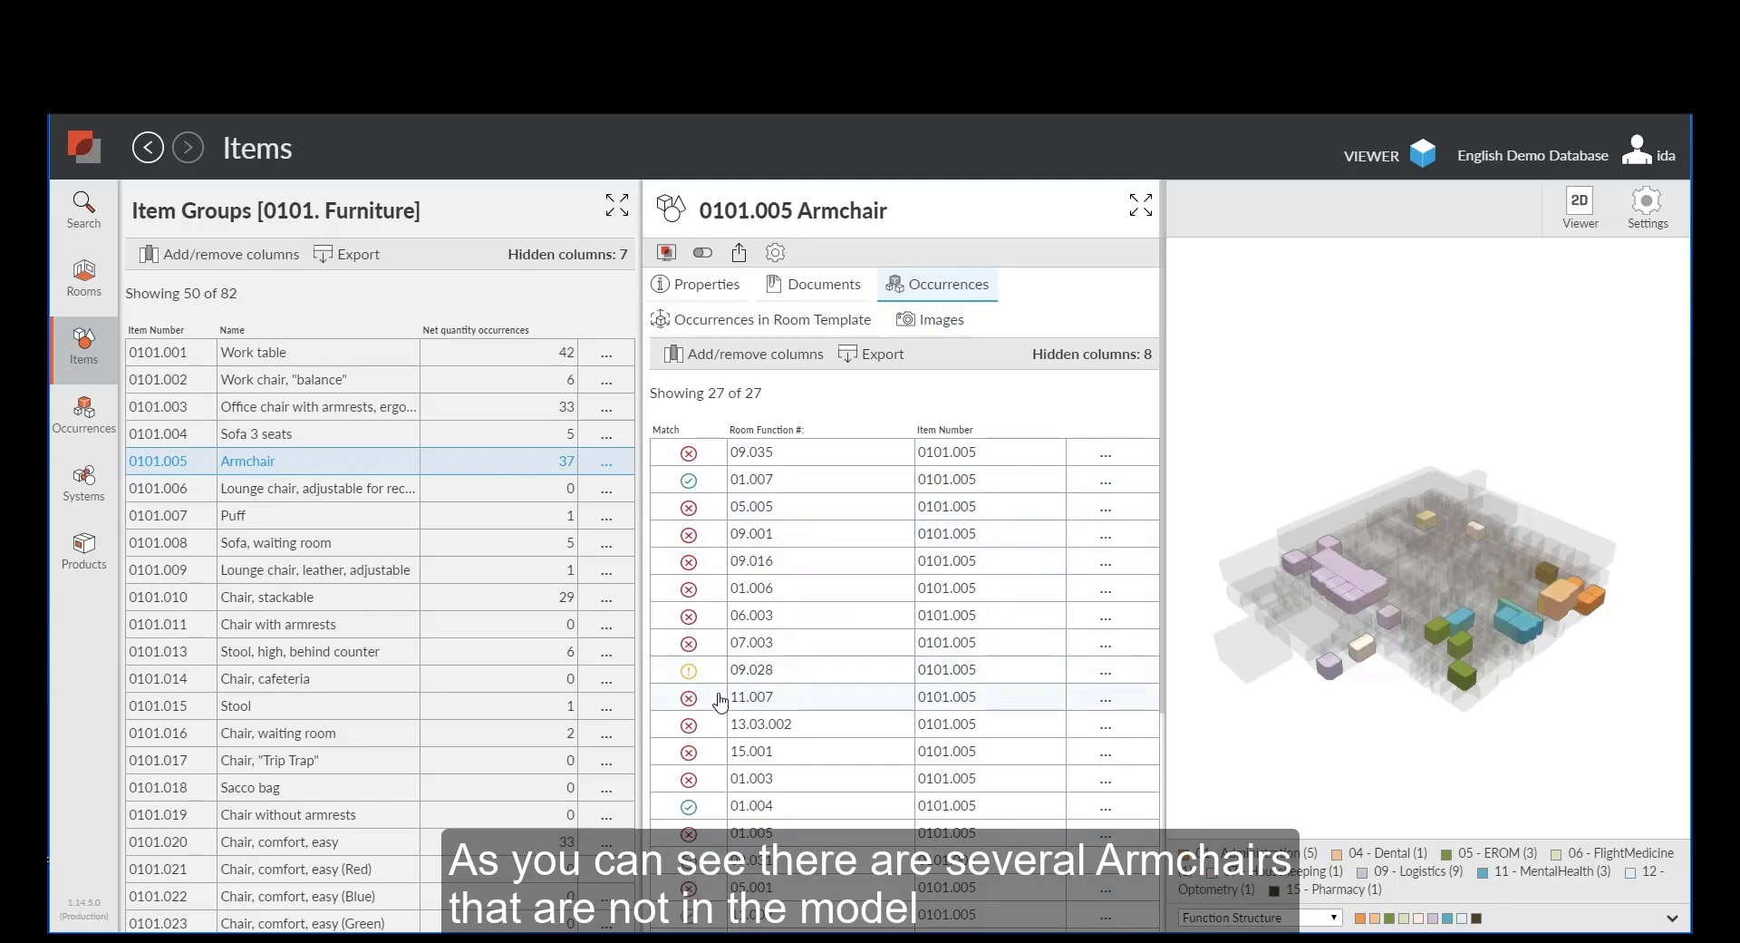
click(744, 481)
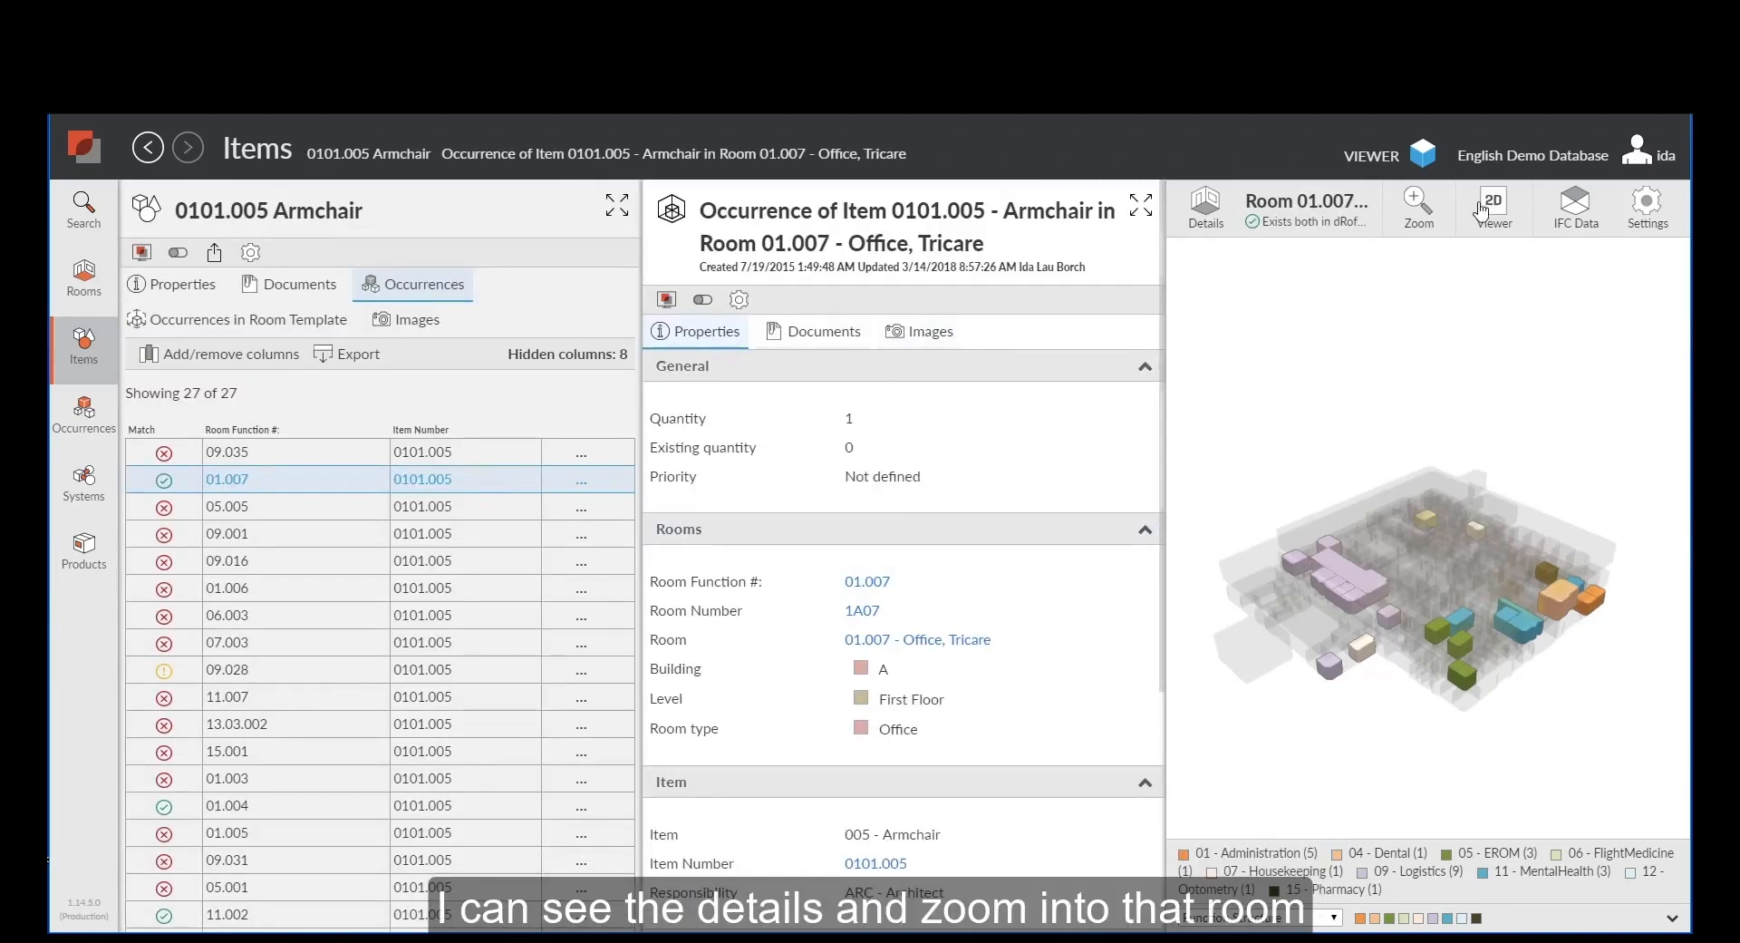
click(1419, 207)
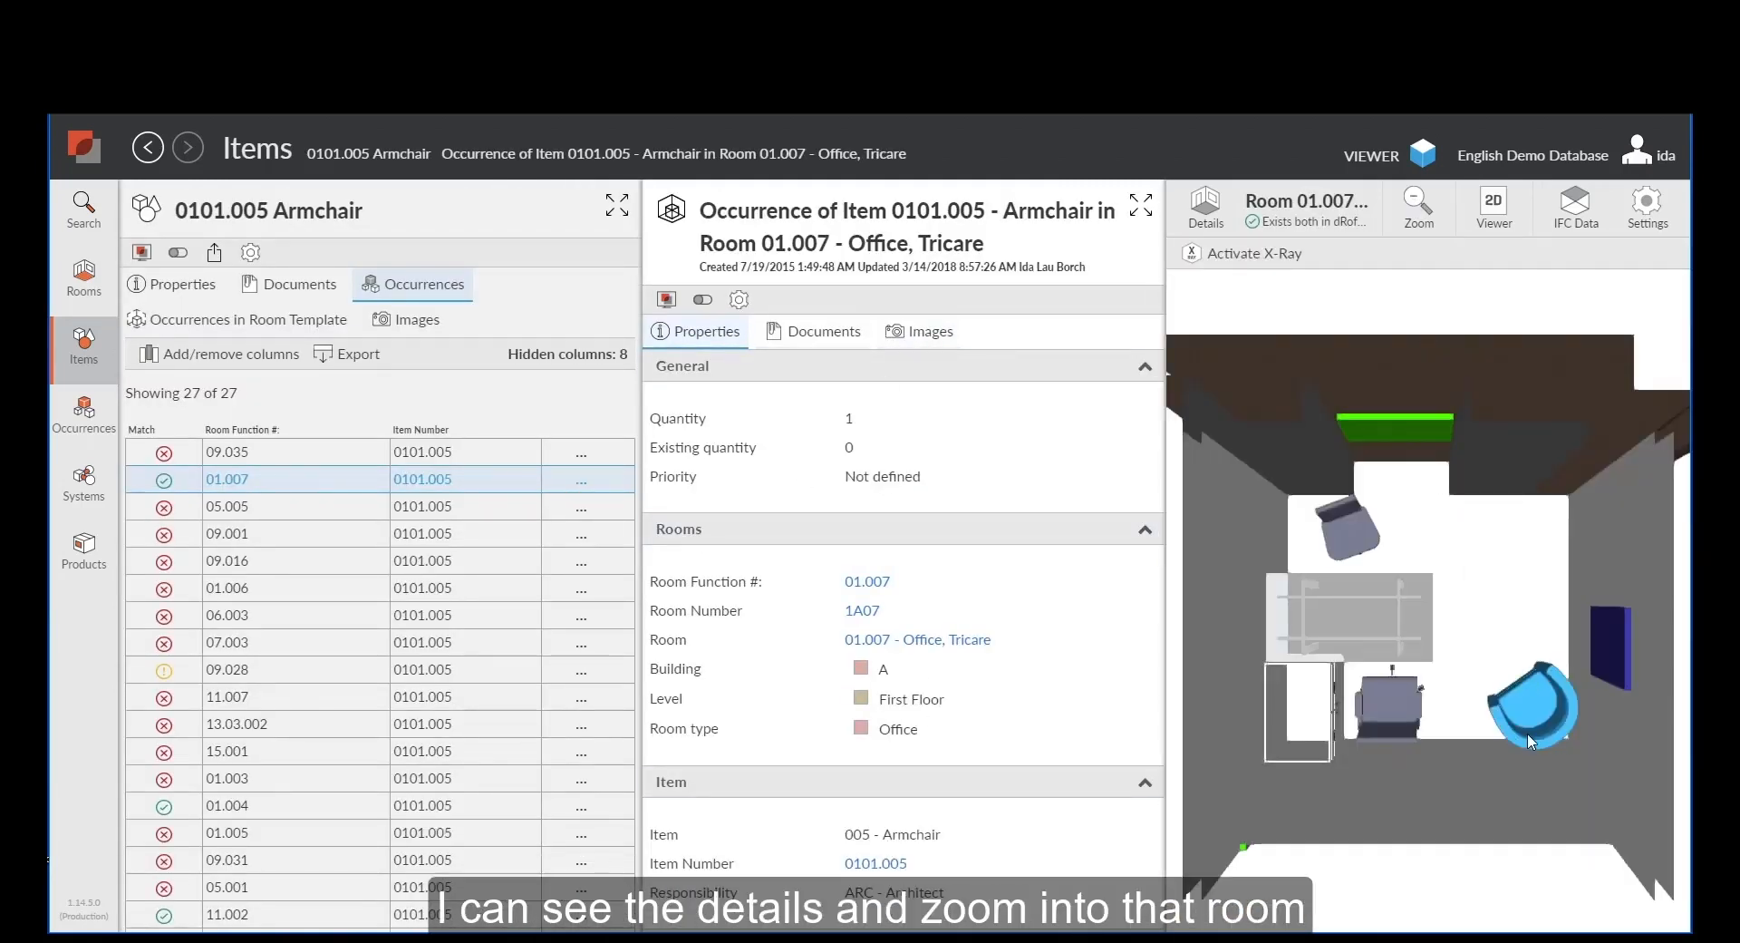
click(1297, 253)
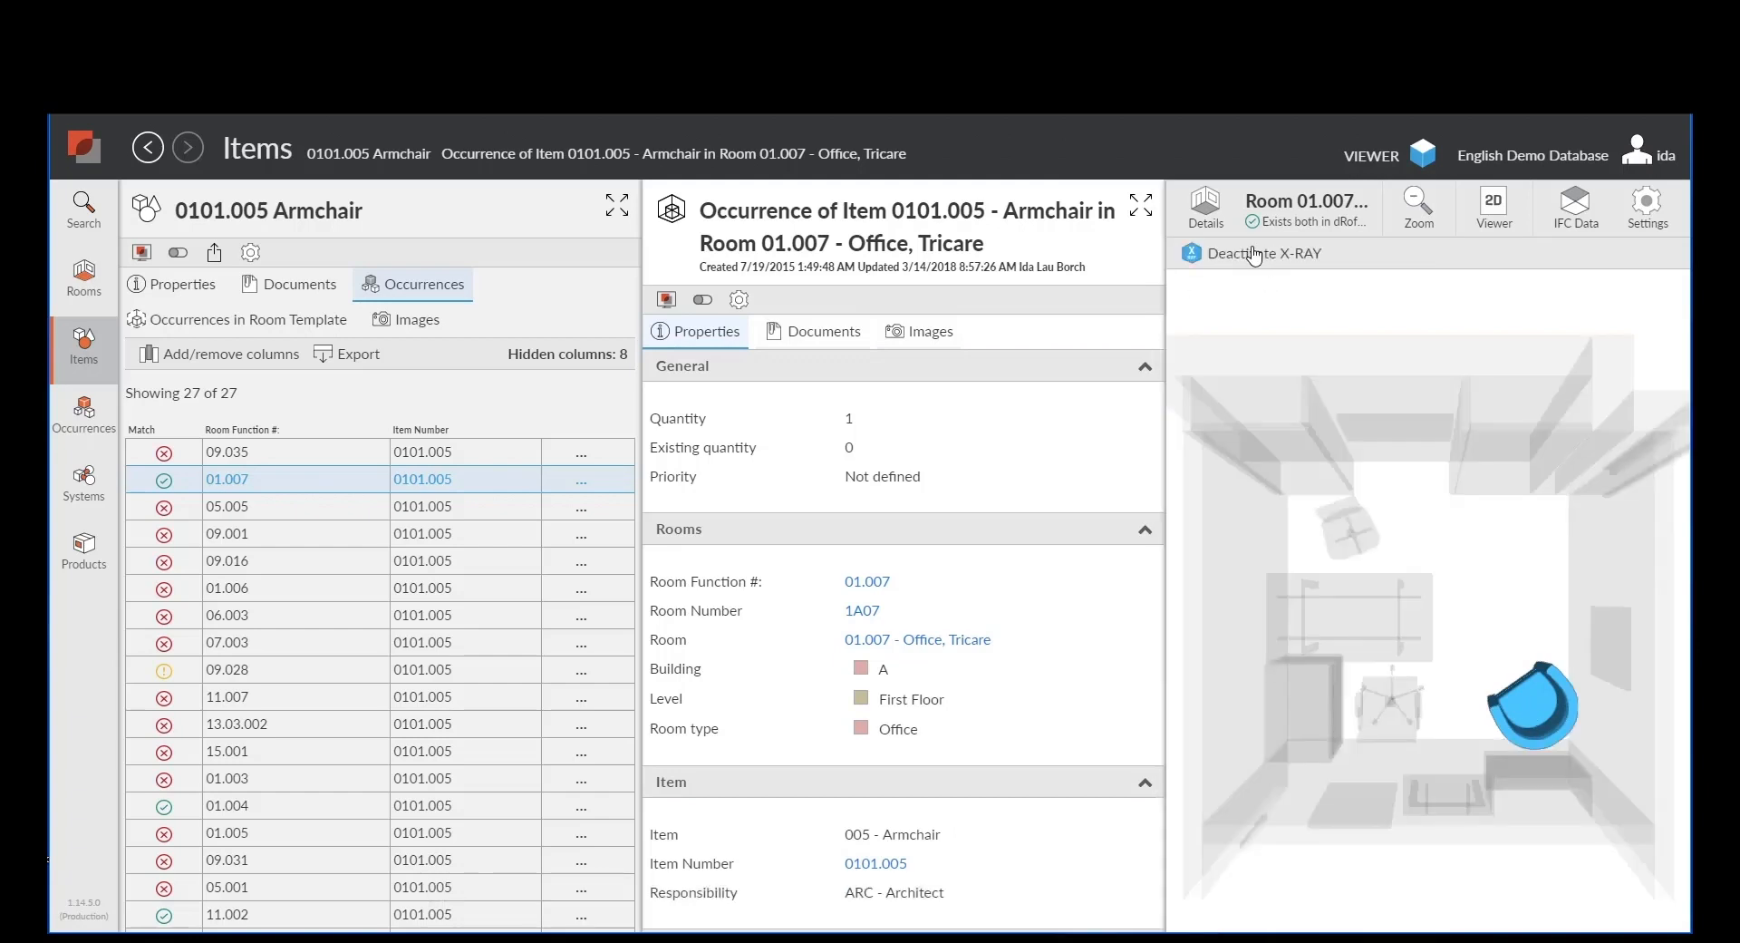
click(1296, 253)
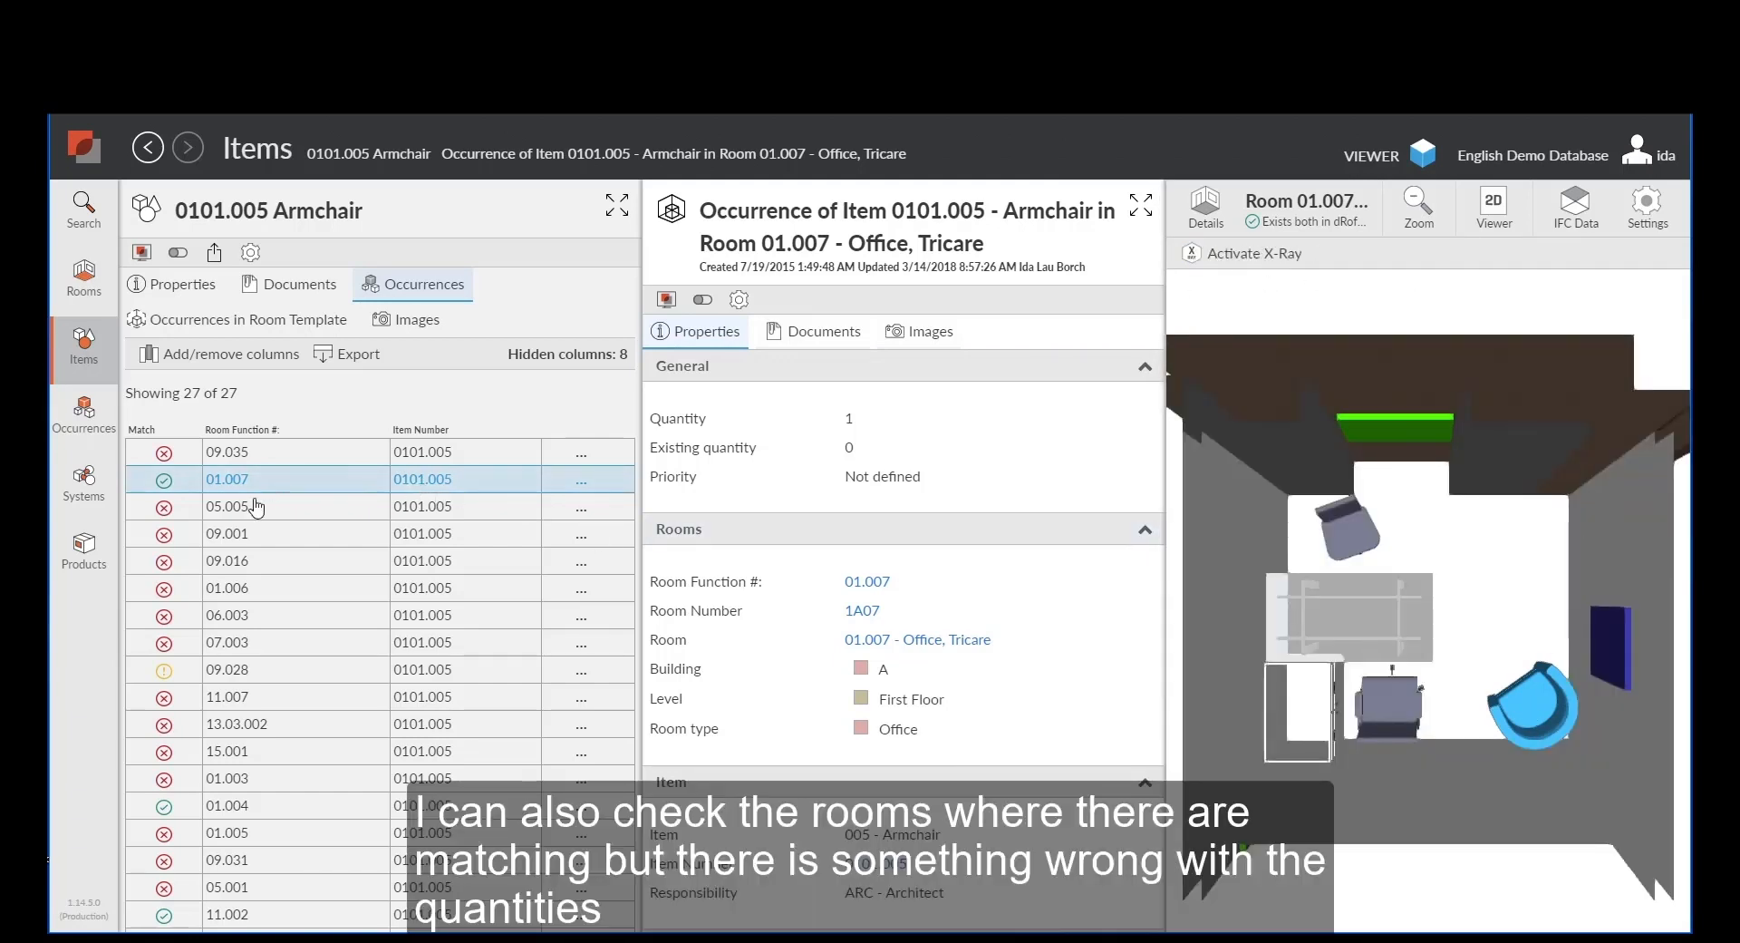
Compare the Armchair occurrences in rooms 09.028, 01.004 and 09.001 with the model.
click(235, 673)
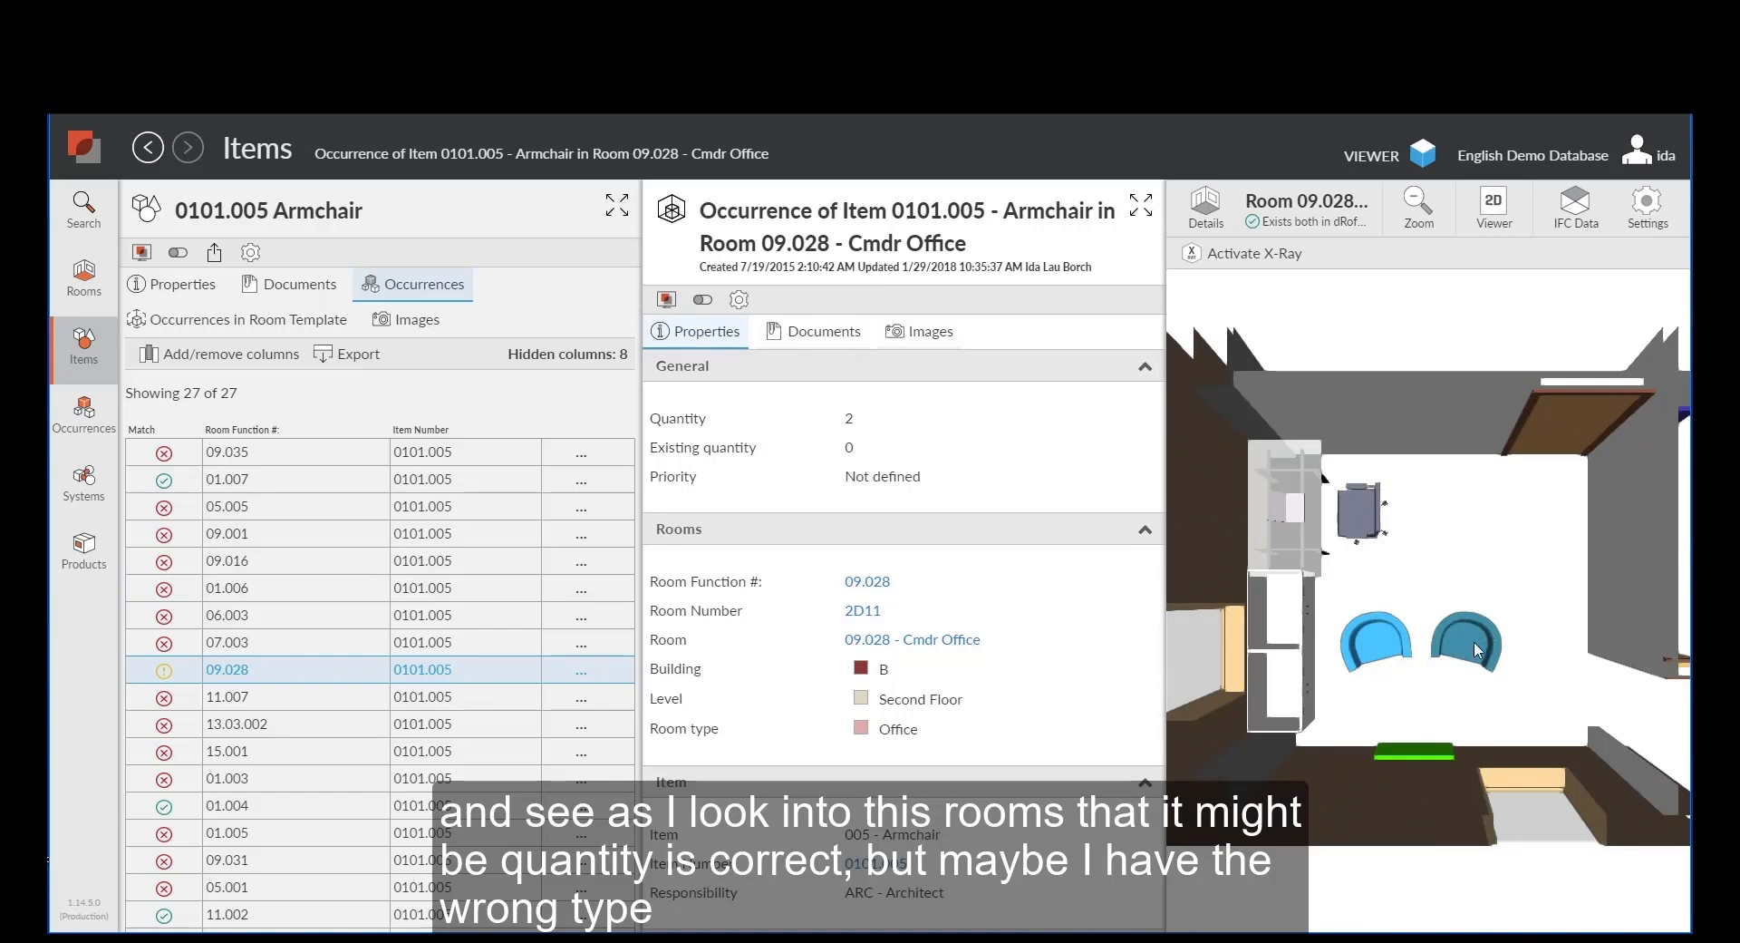
click(232, 811)
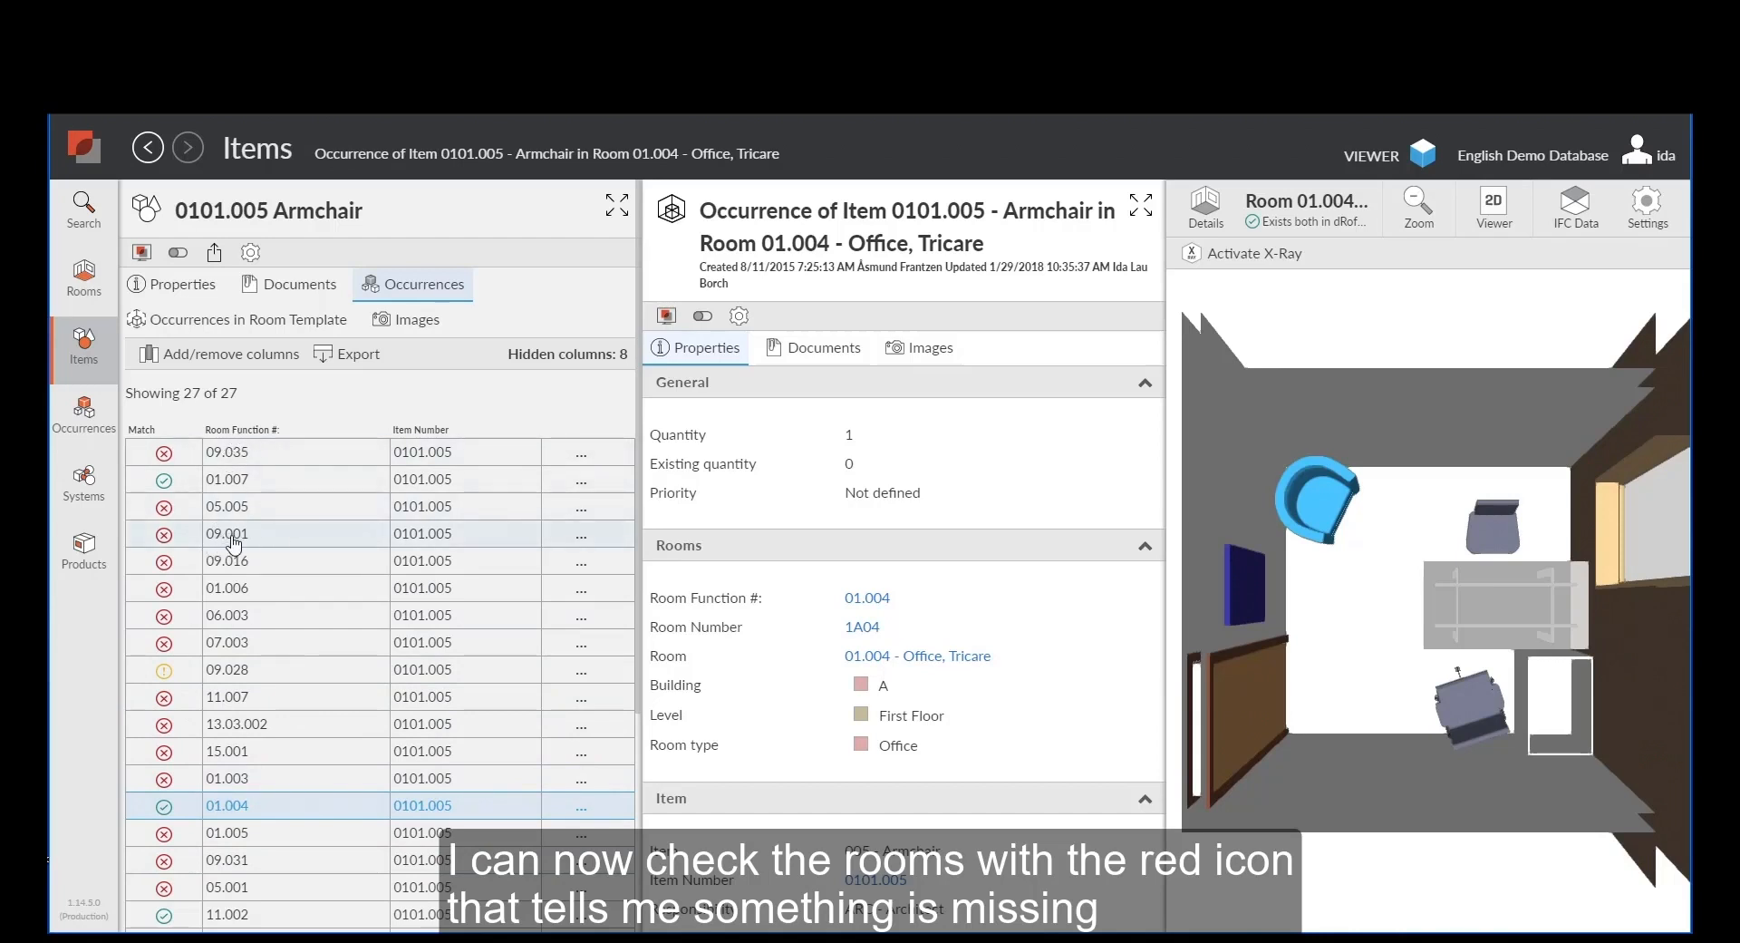
click(234, 536)
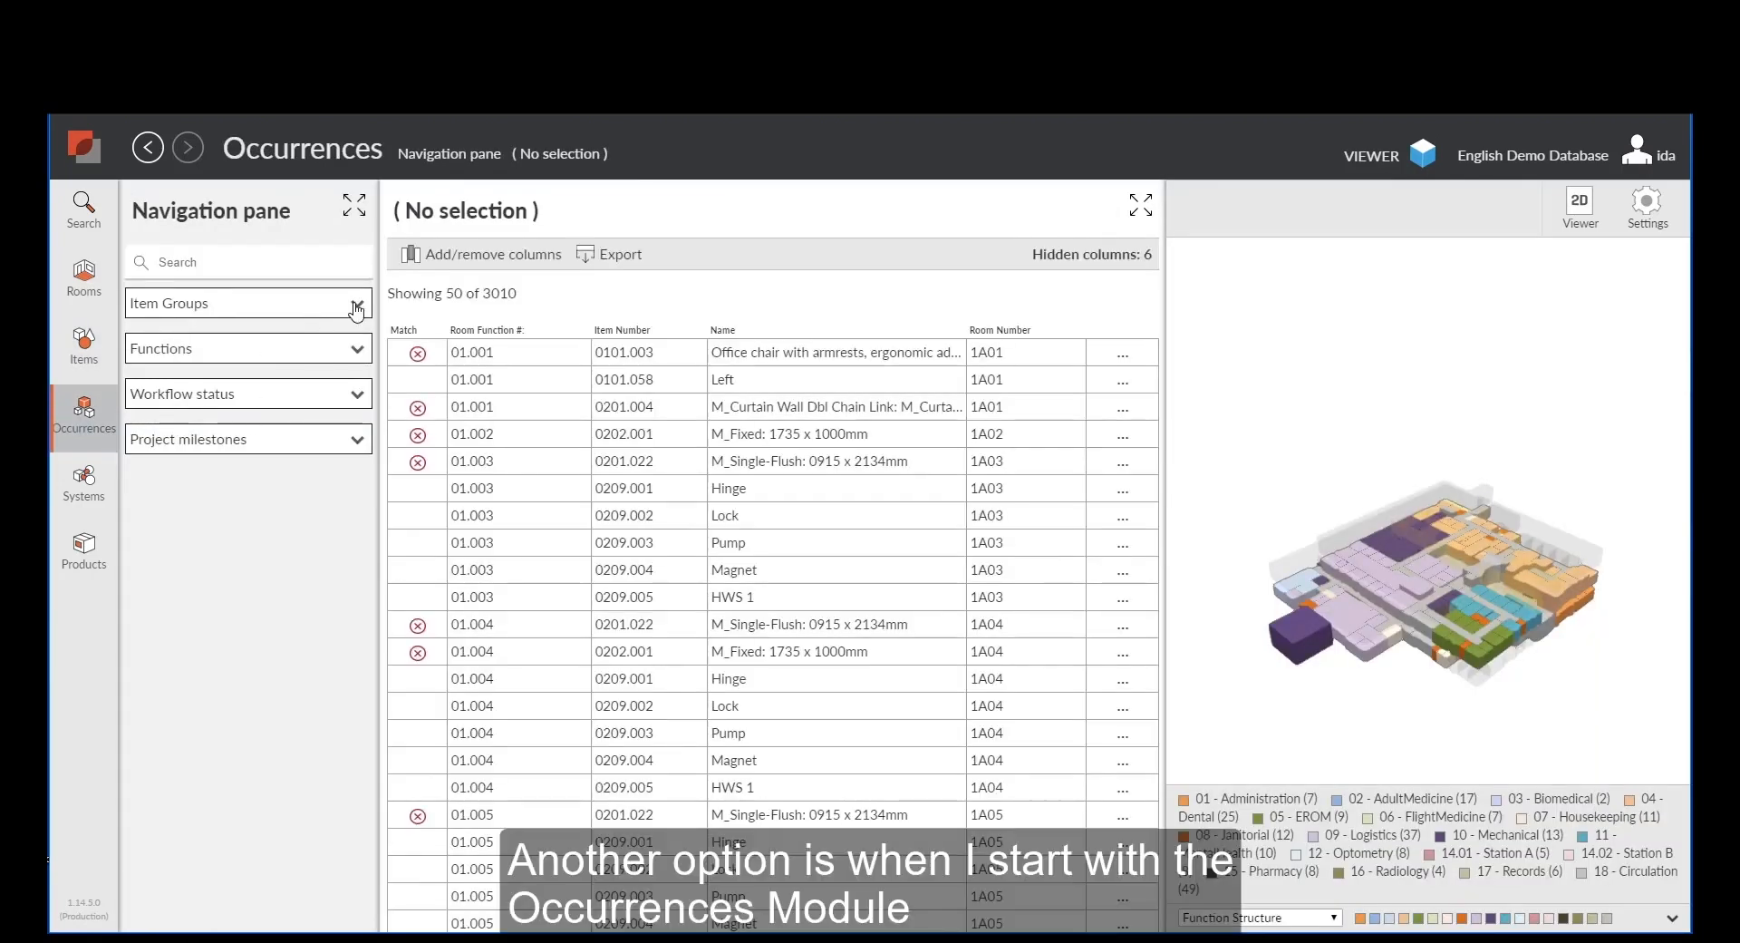
Filter the Occurrences module to function 04. Dental and item group 0101. Furniture, and select the office chair occurrence in room 04.003.
click(352, 352)
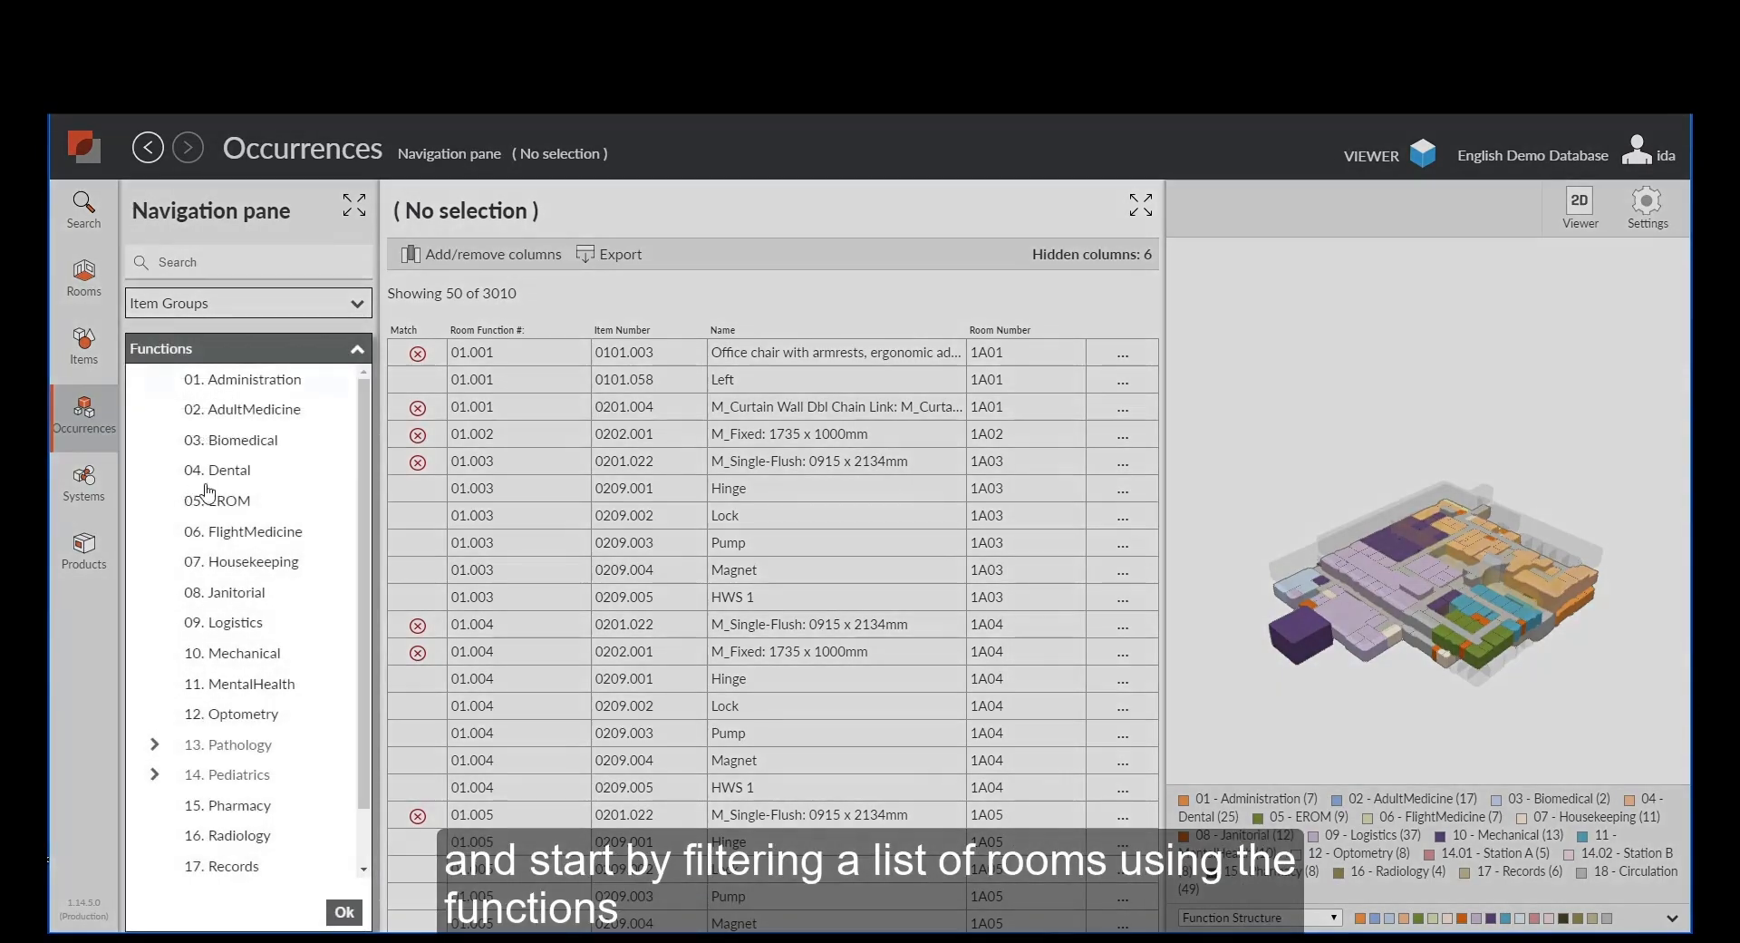
click(229, 471)
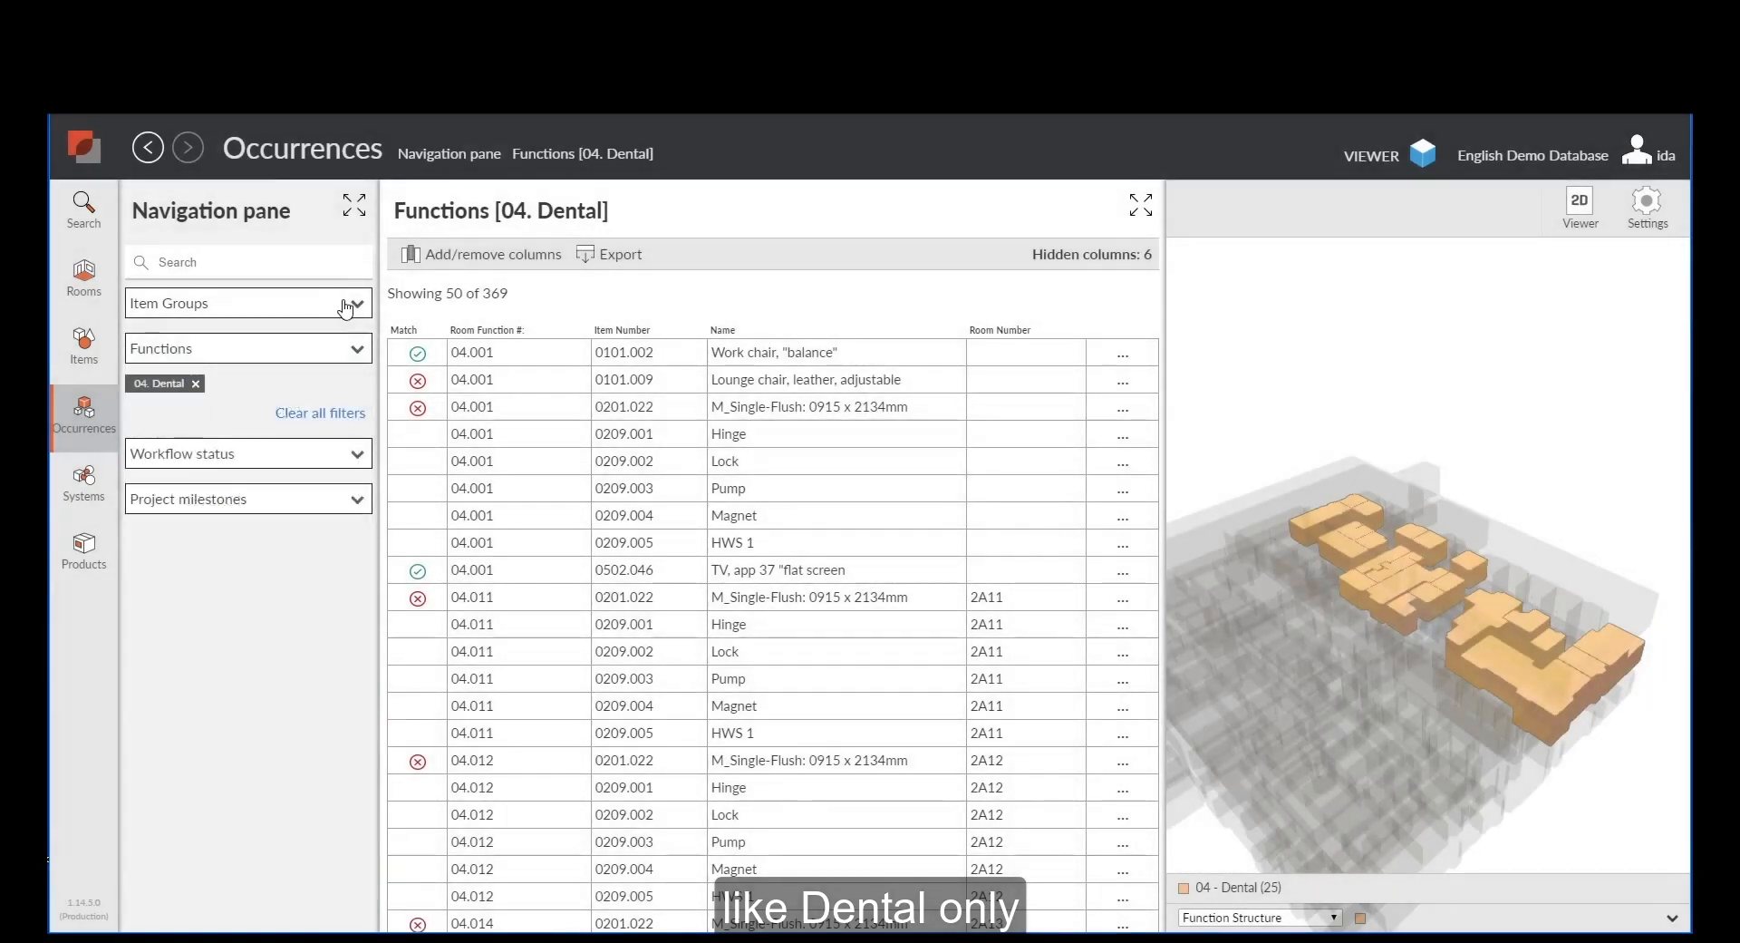
click(306, 308)
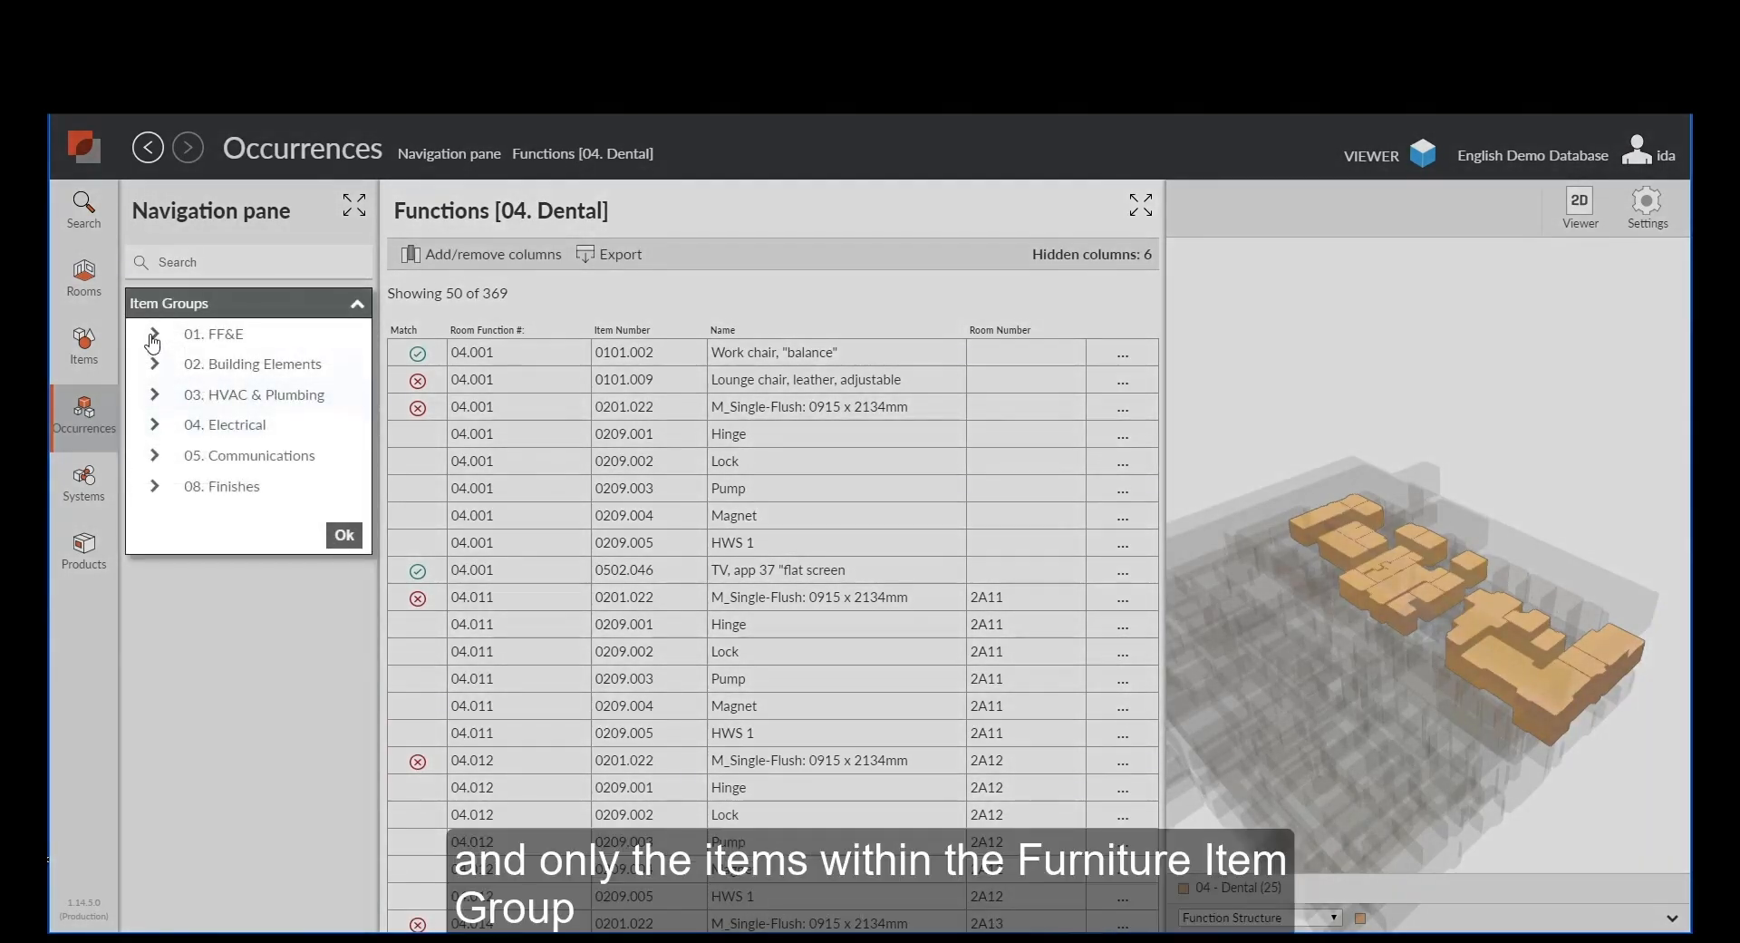
click(152, 335)
click(235, 366)
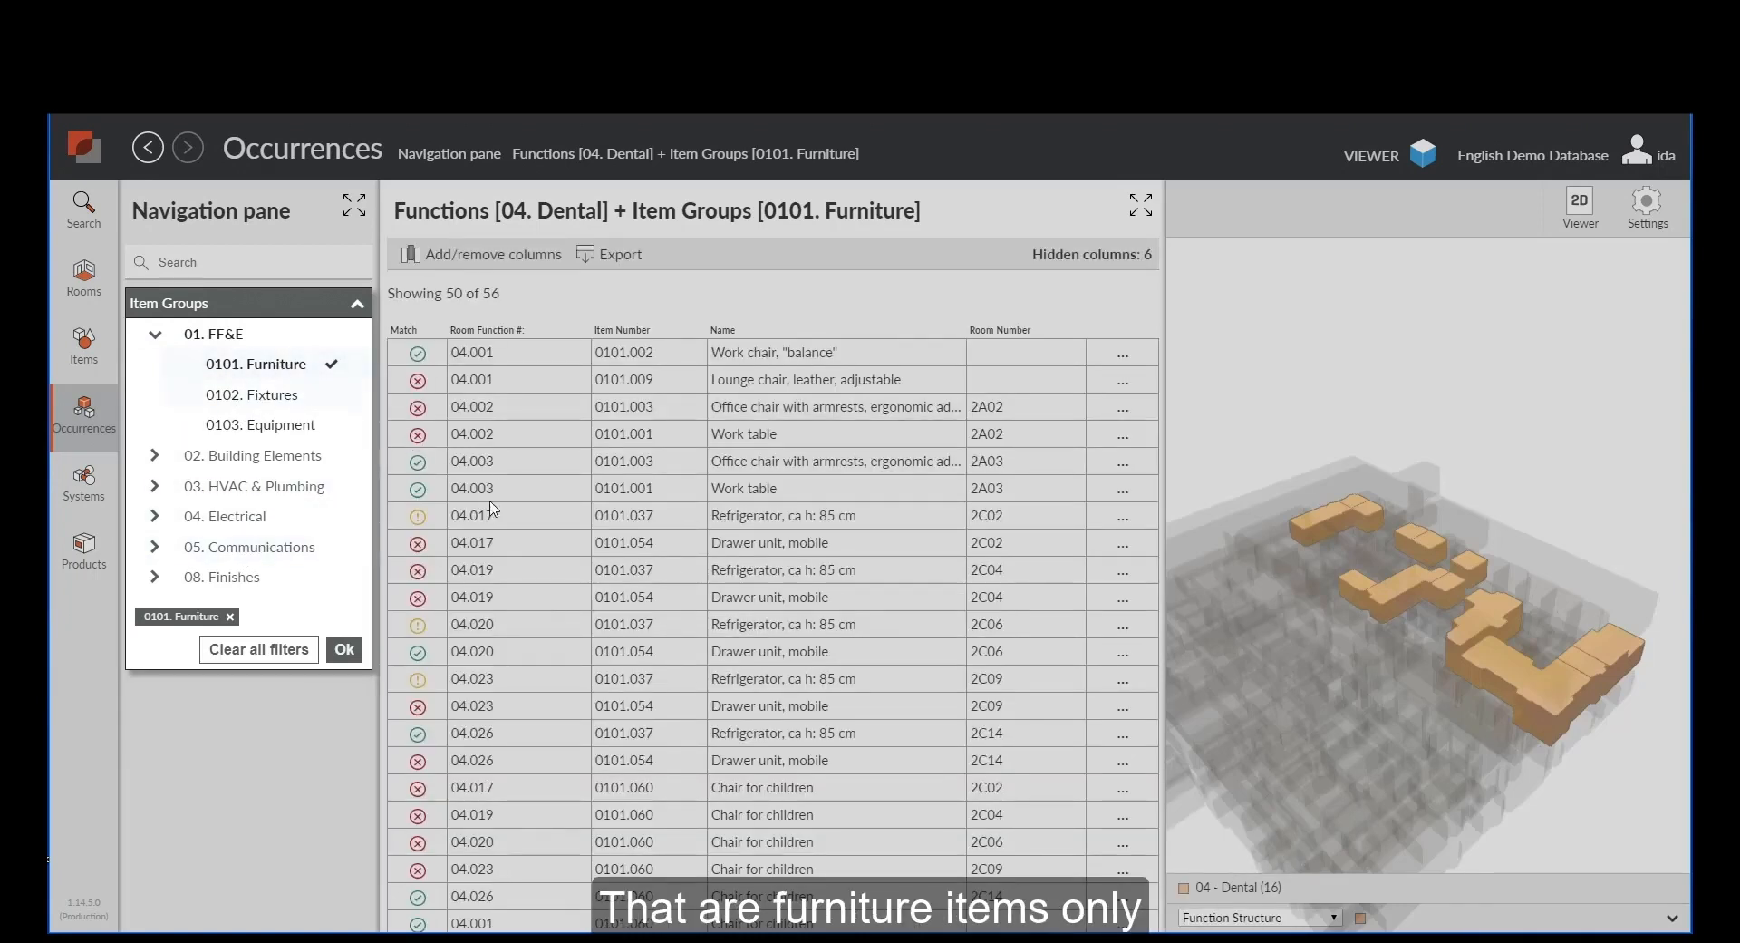
click(350, 662)
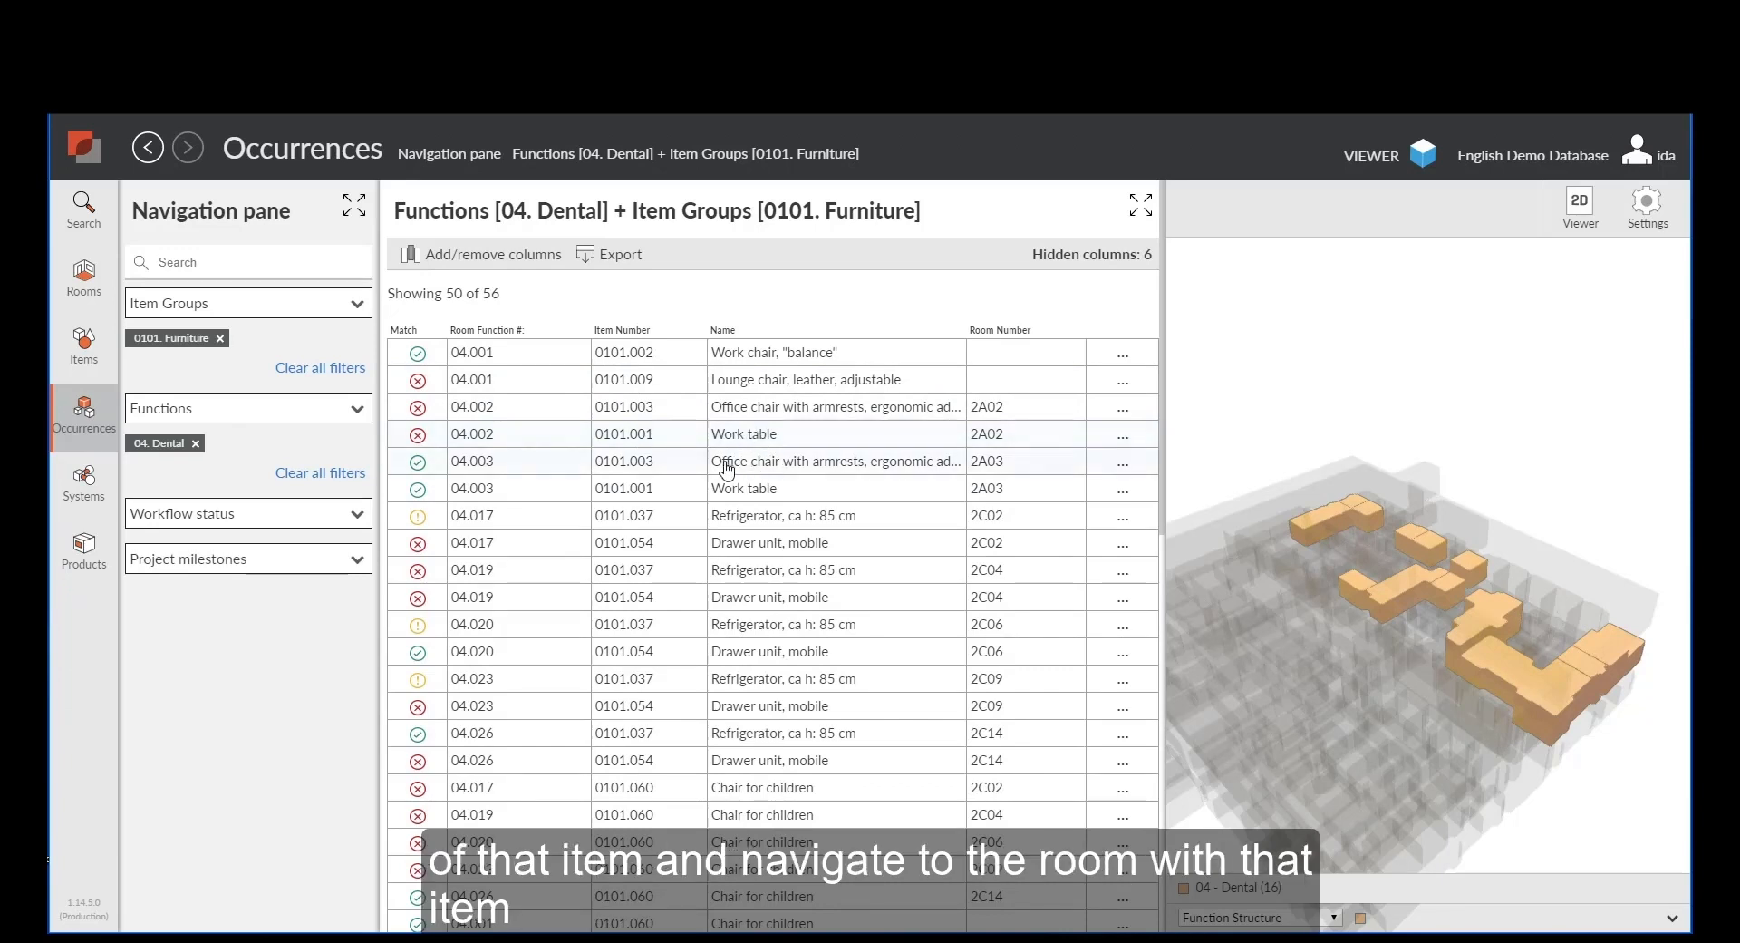
click(745, 469)
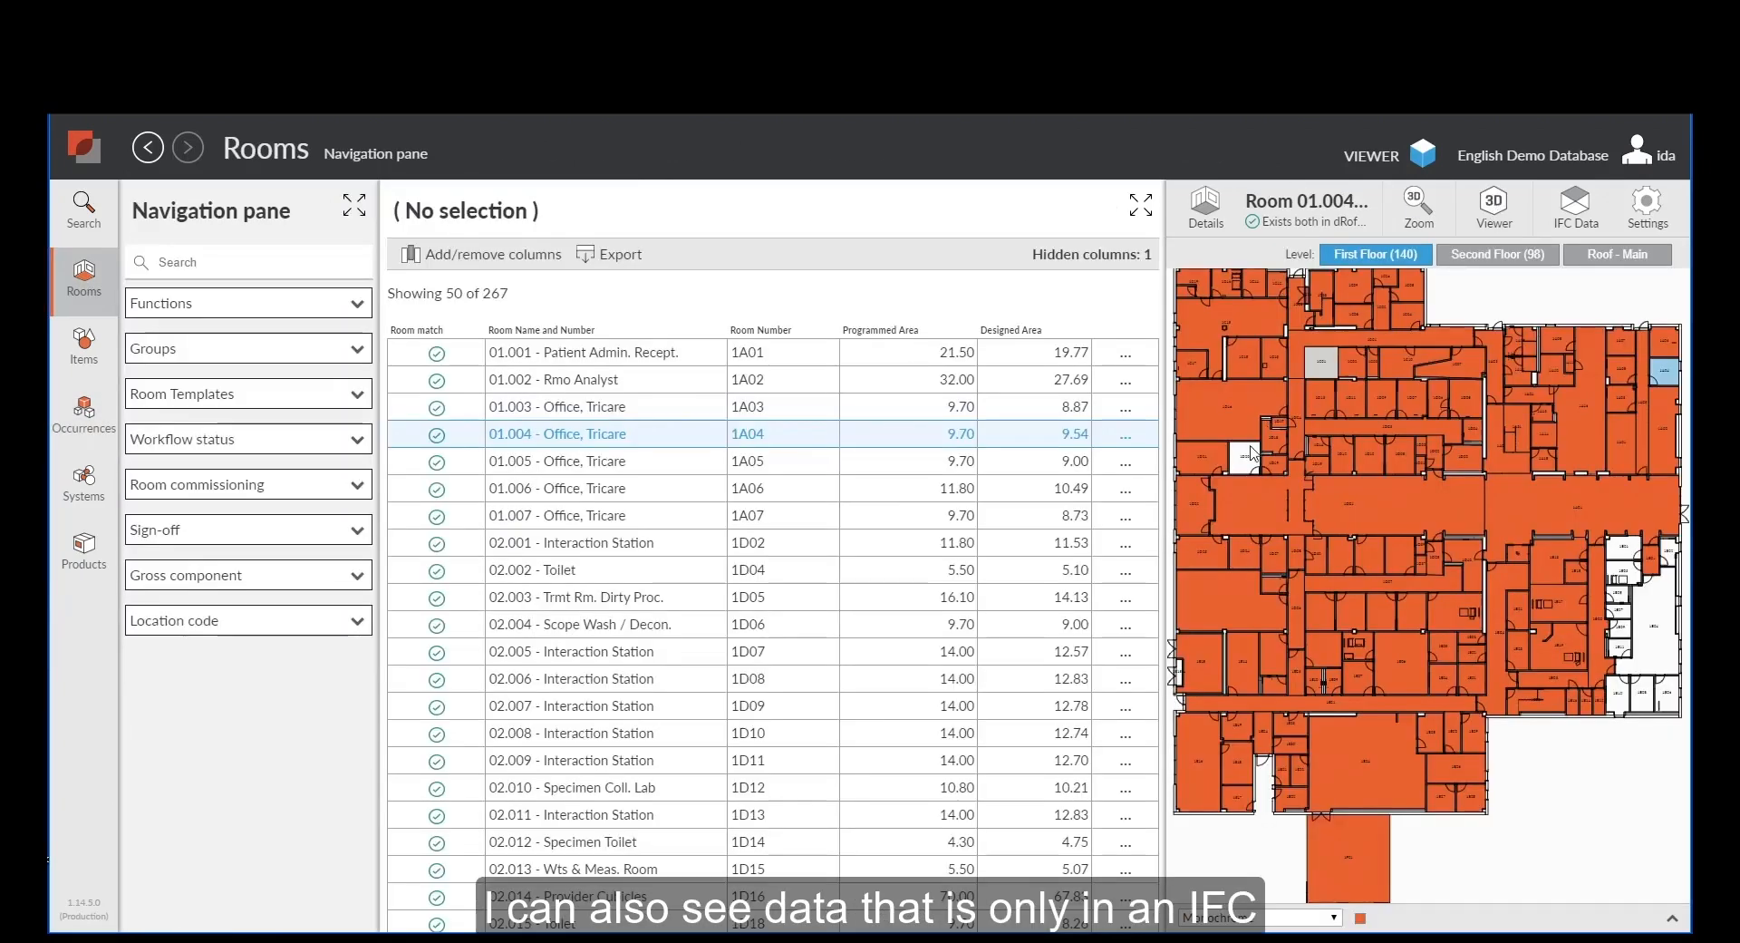
Select the uncolored room 1D20 on the first-floor plan and read through its IFC data.
click(1244, 466)
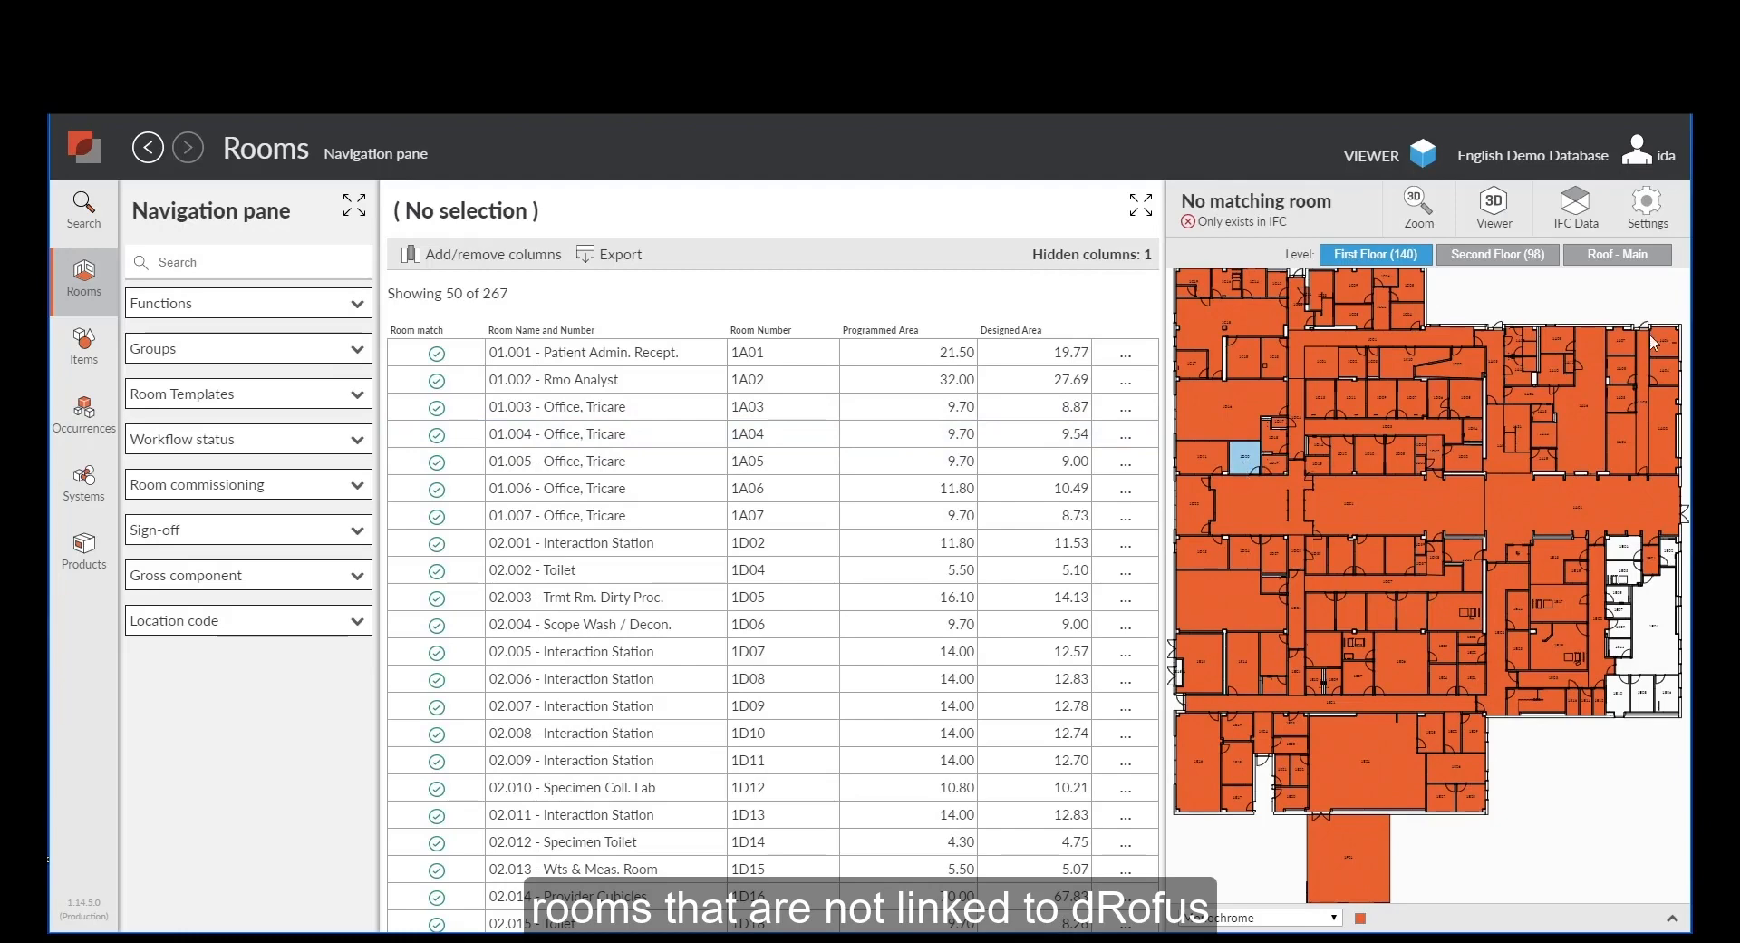
click(1577, 215)
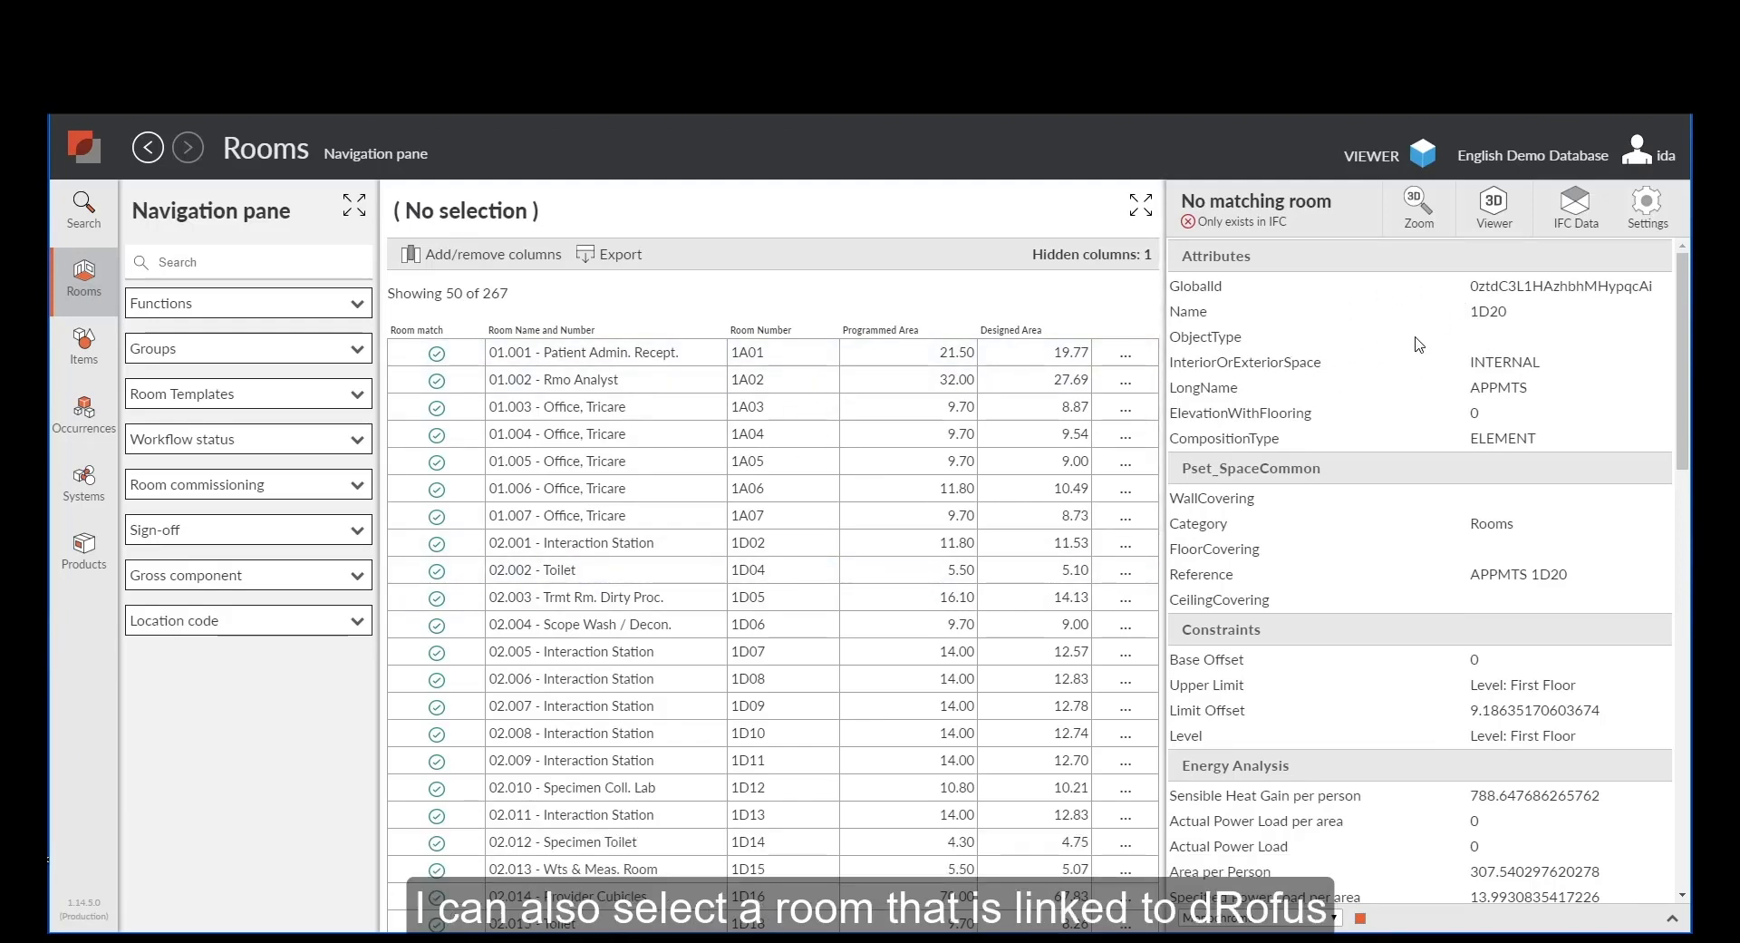
scroll(1419, 350, down, 10)
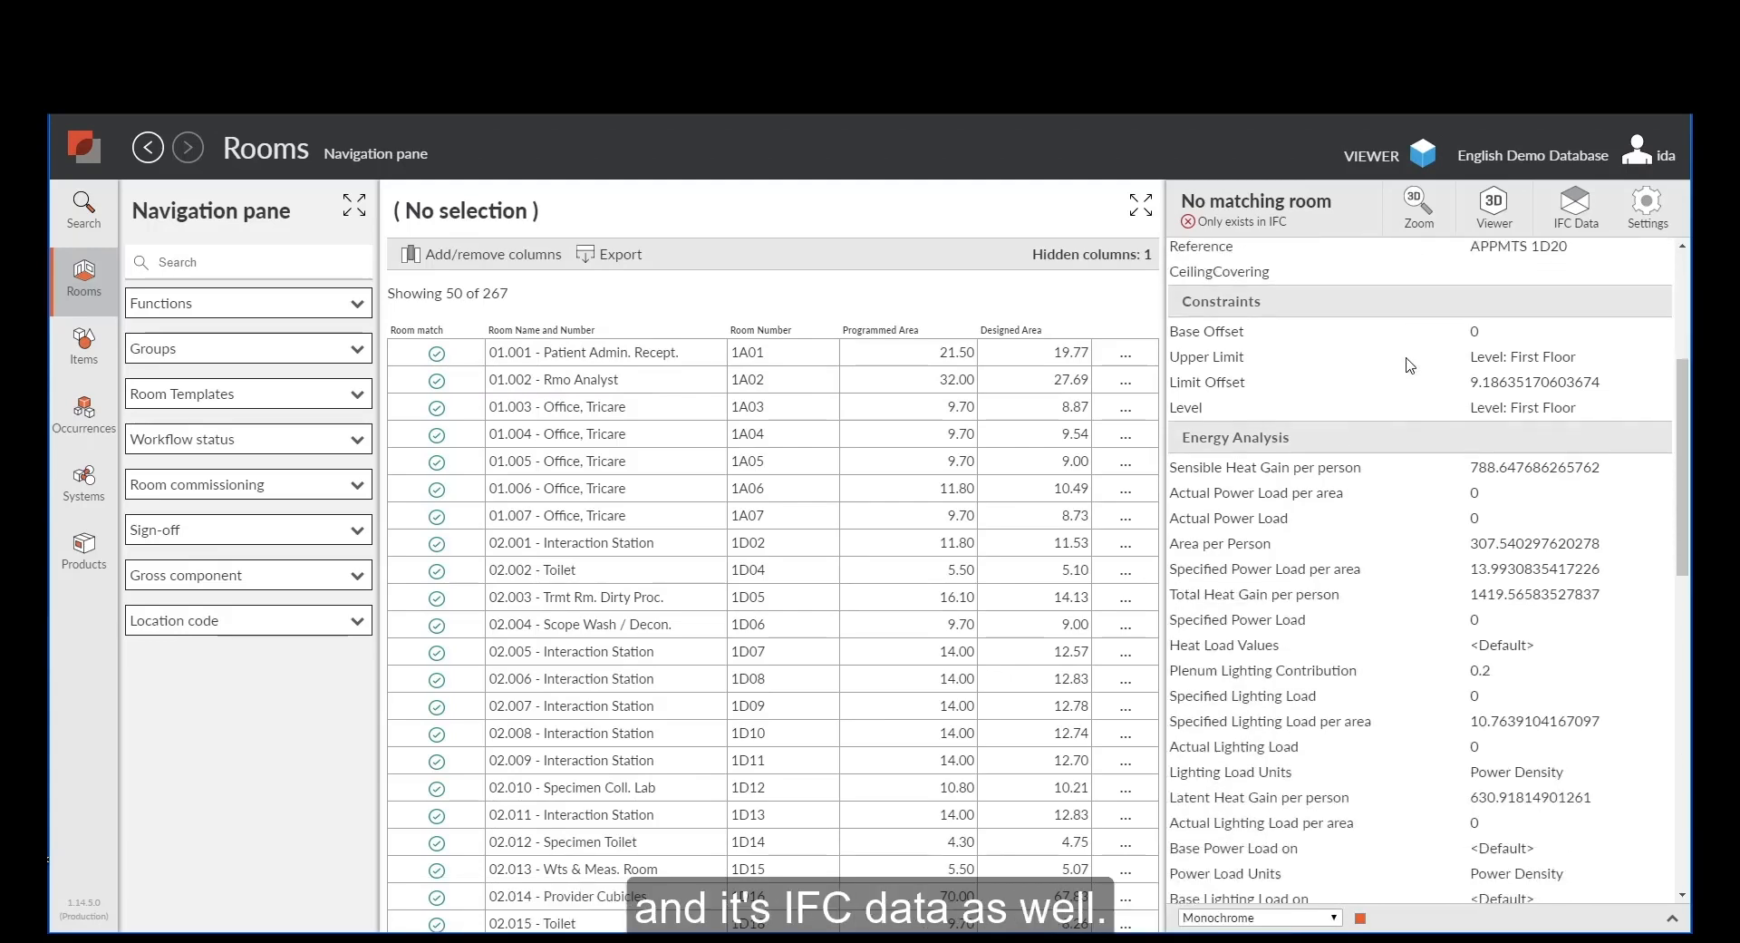
scroll(1405, 390, down, 5)
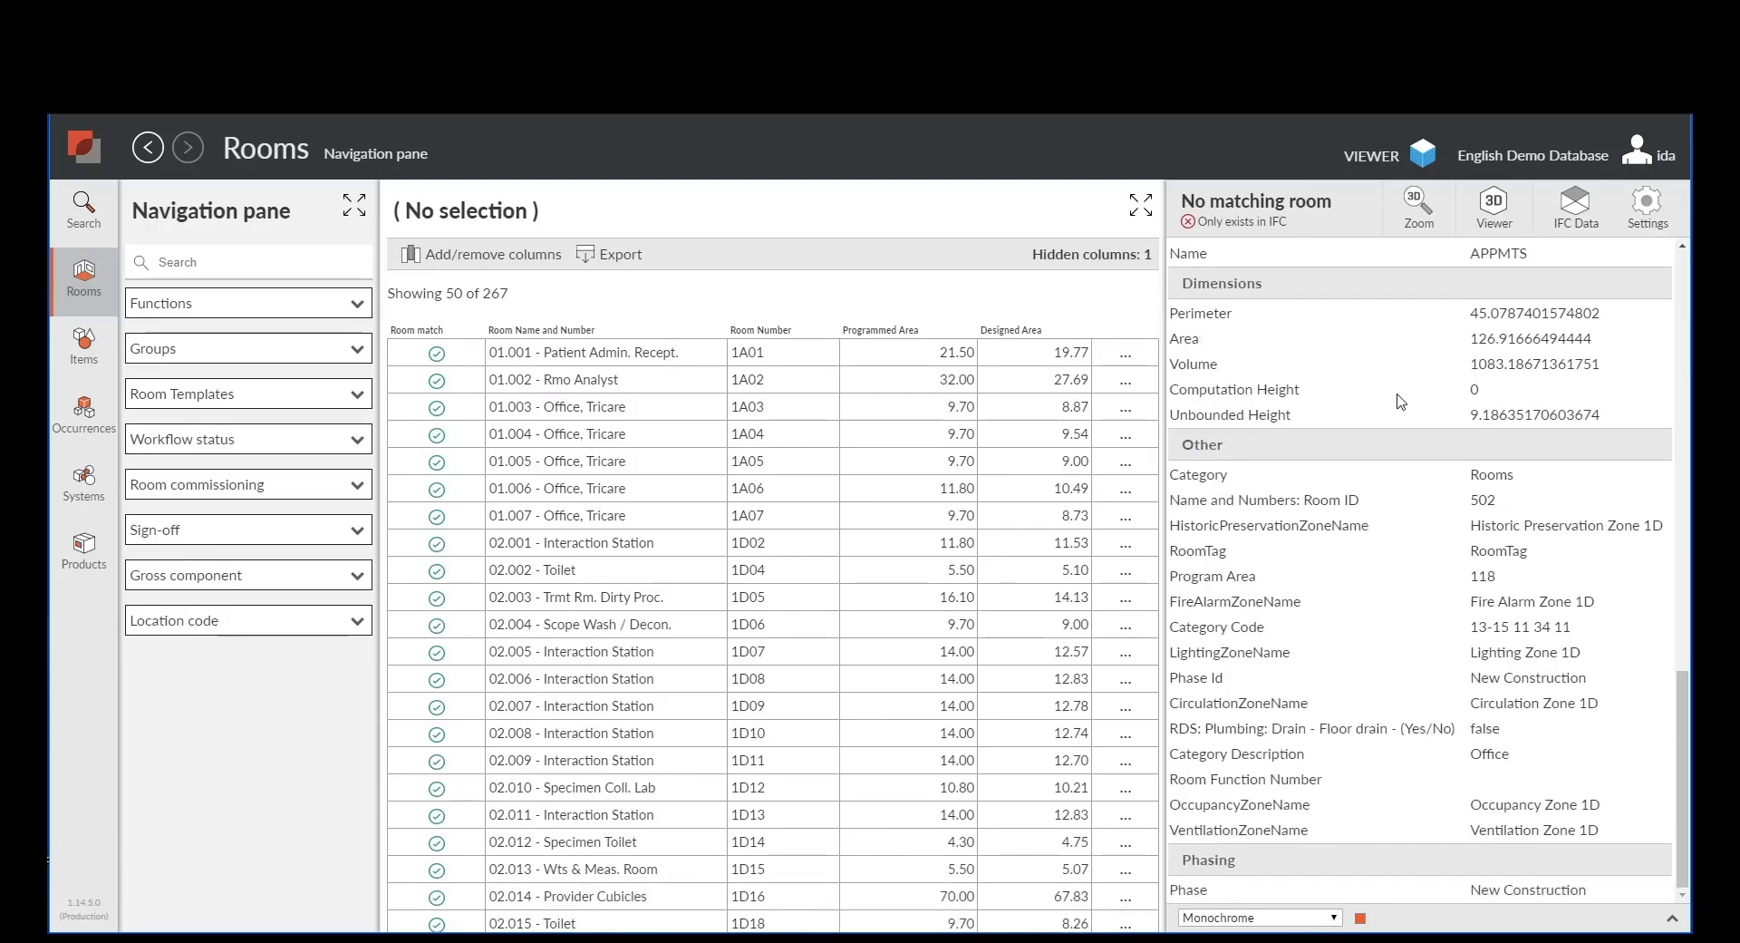
scroll(1402, 402, up, 10)
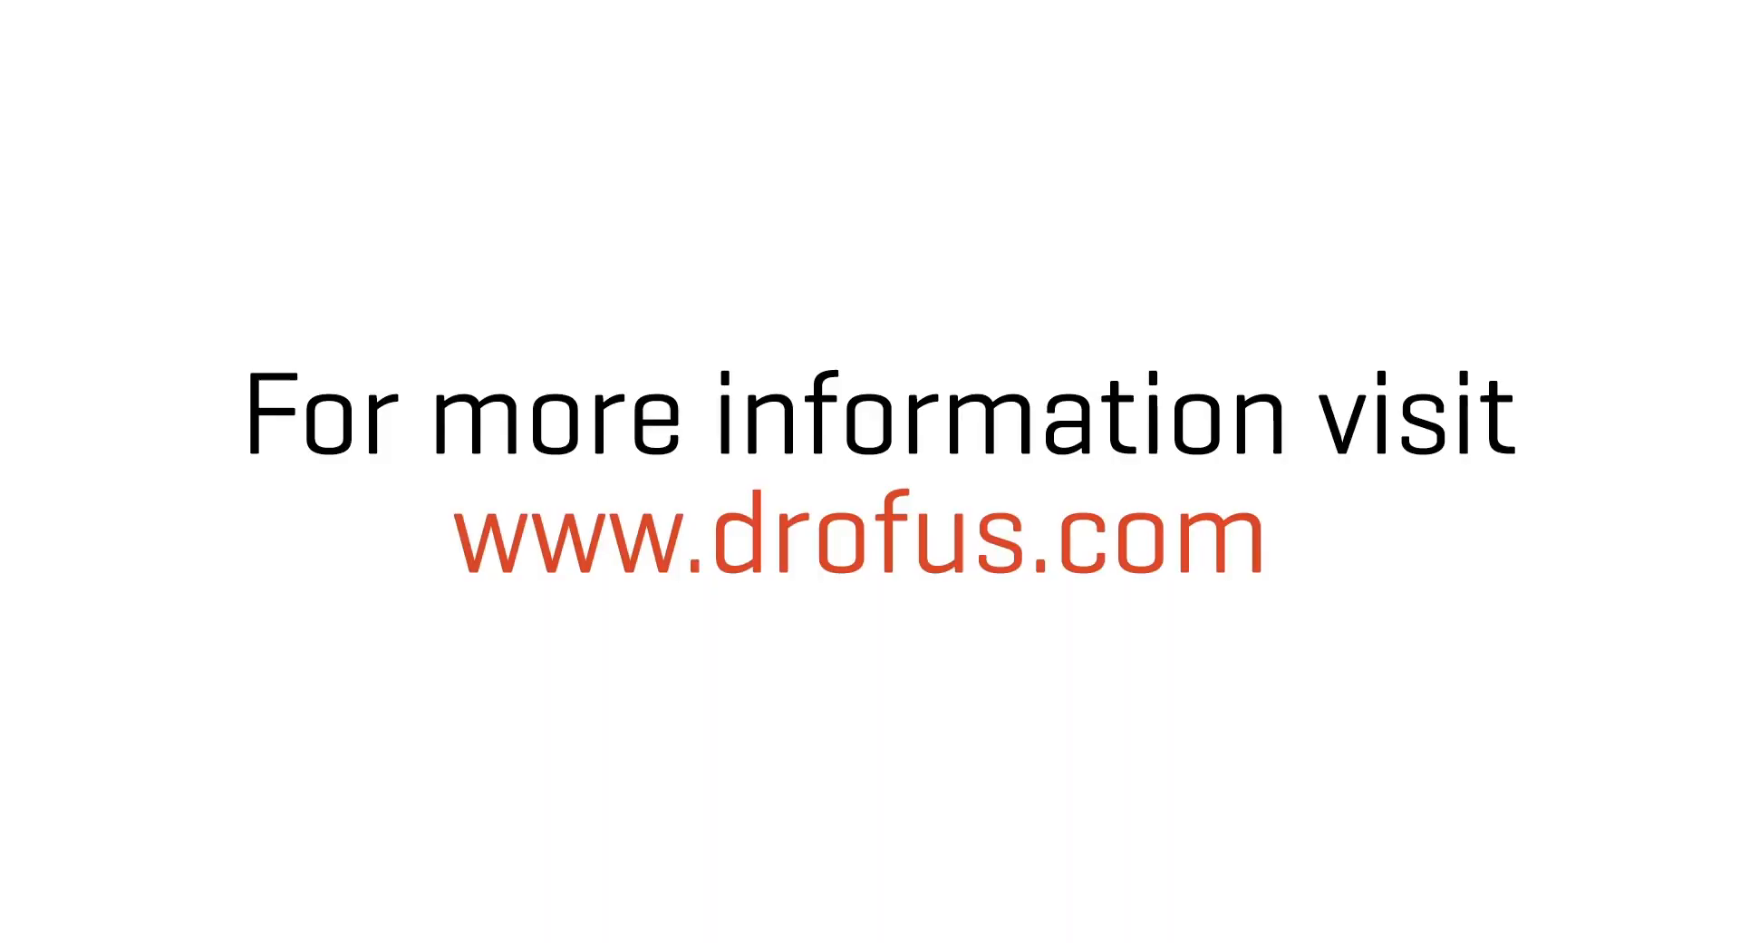